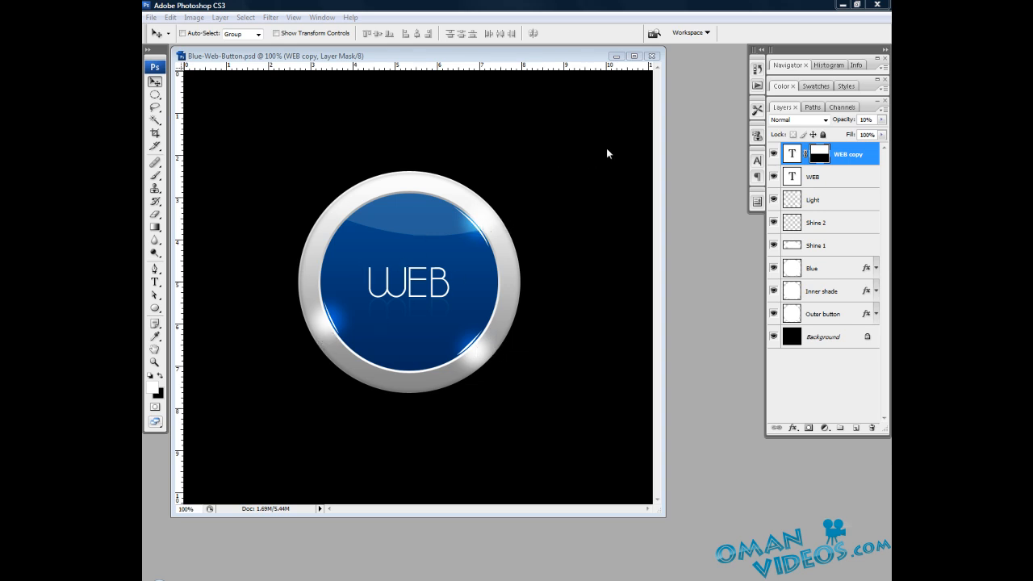
Minimize the finished button document and create a new 800 × 740 pixel document at 72 pixels/inch with the background colour as contents.
left_click(617, 57)
left_click(151, 18)
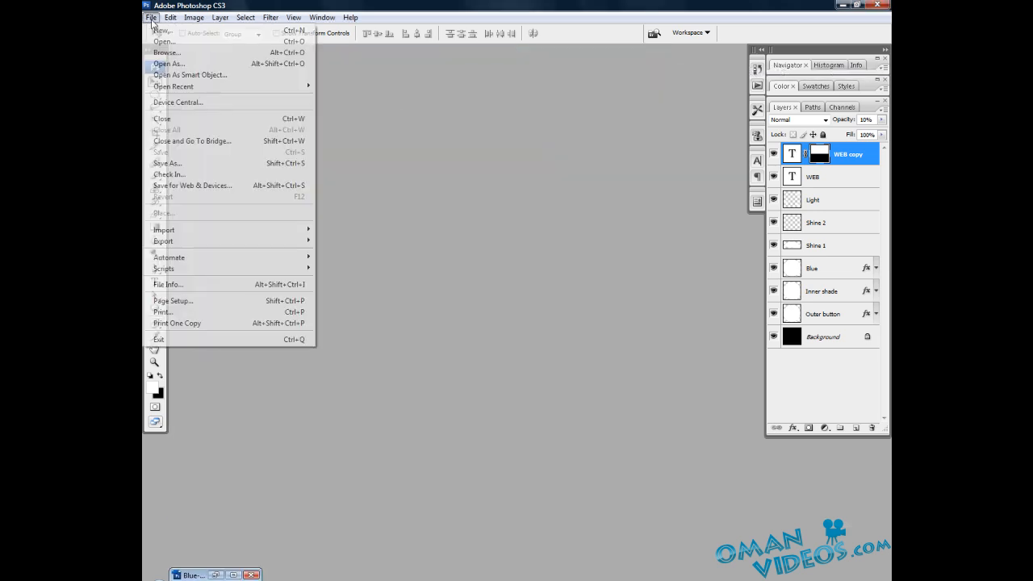
left_click(160, 30)
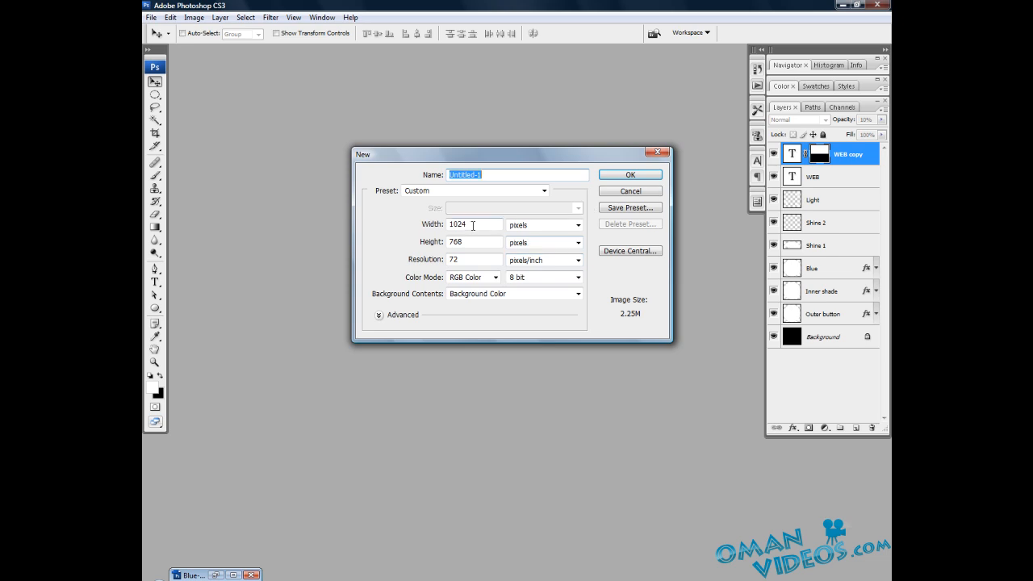
double_click(473, 225)
type("800")
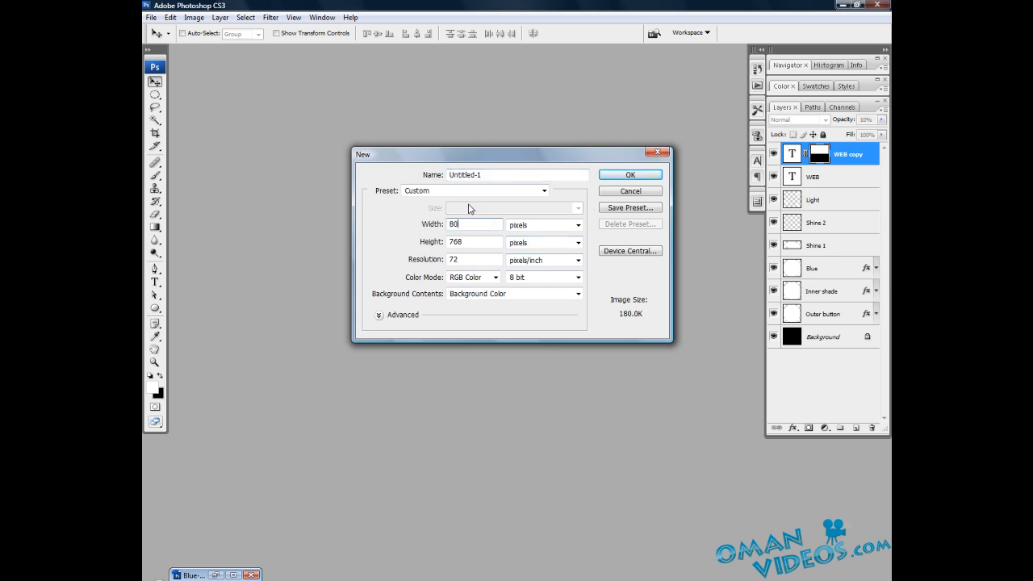
double_click(456, 241)
type("740")
left_click(630, 174)
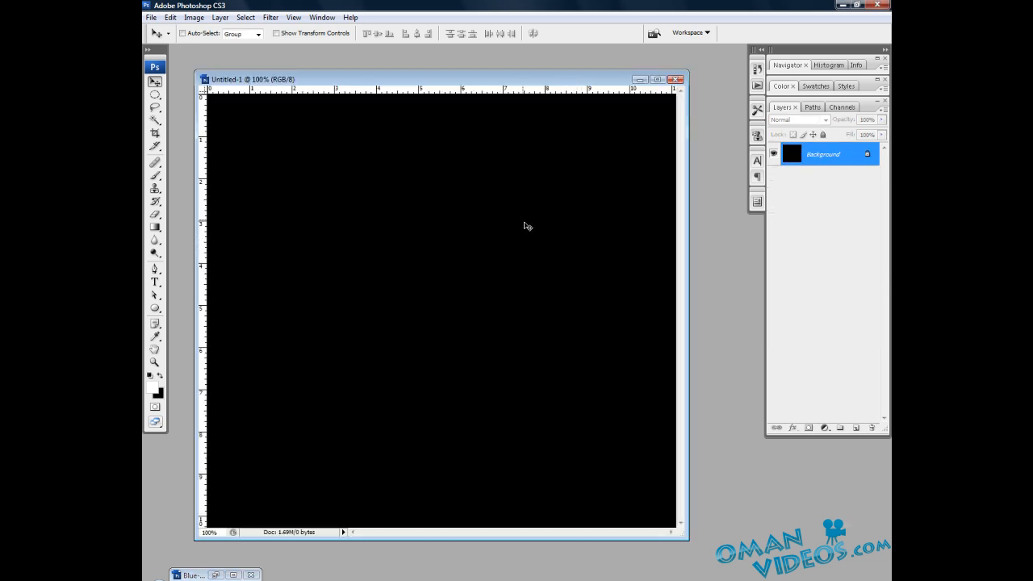
Enlarge and reposition the new document's window around the canvas, and add an empty layer above the background.
left_click_drag(687, 539, 708, 552)
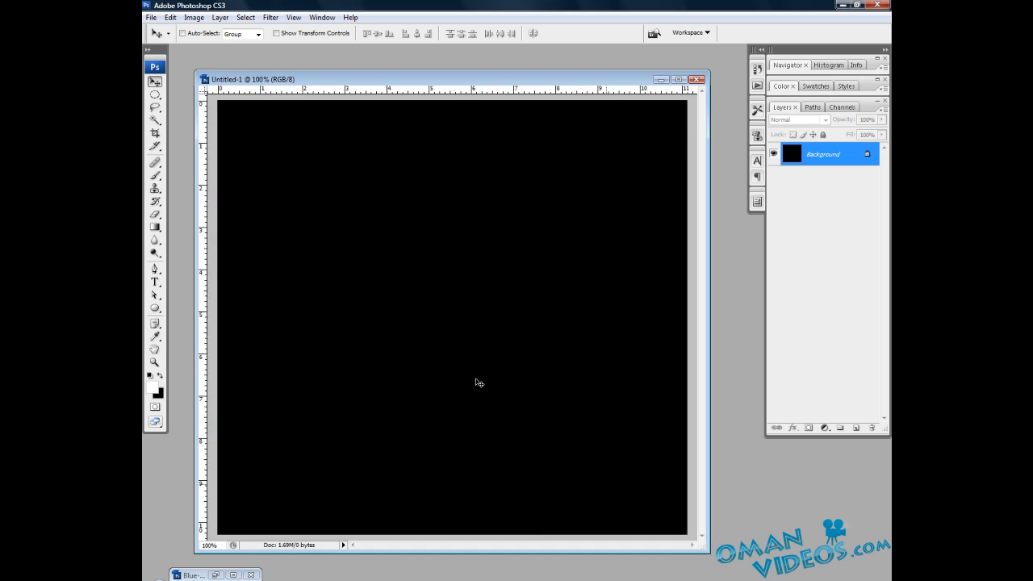
left_click_drag(341, 72, 339, 55)
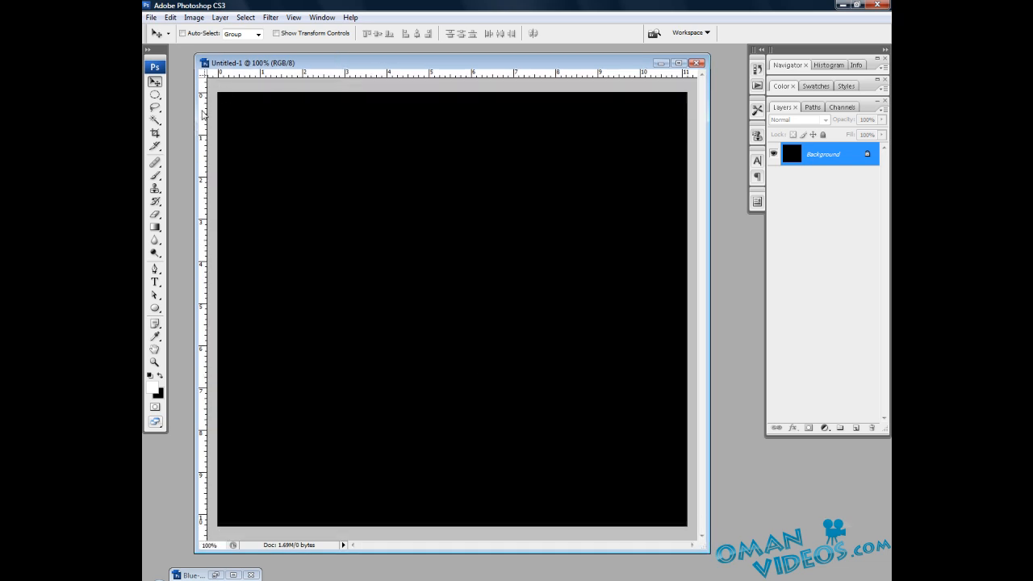
left_click_drag(196, 113, 177, 110)
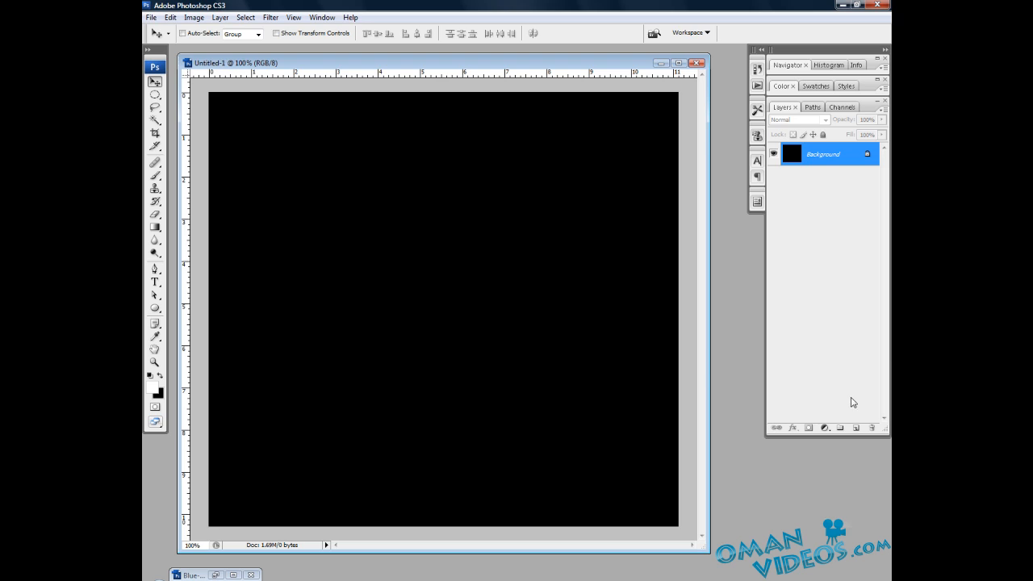
left_click(856, 427)
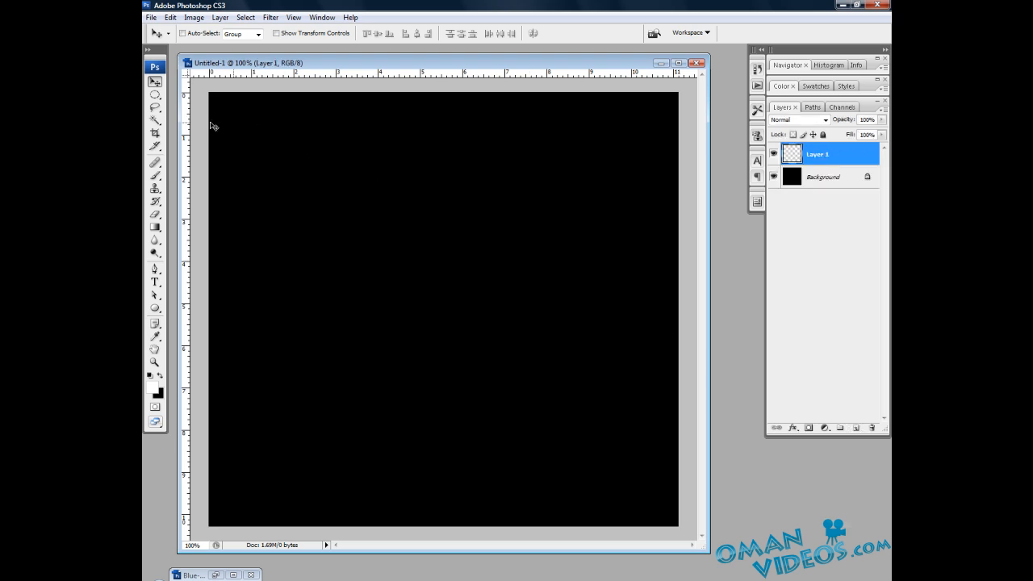
left_click(155, 95)
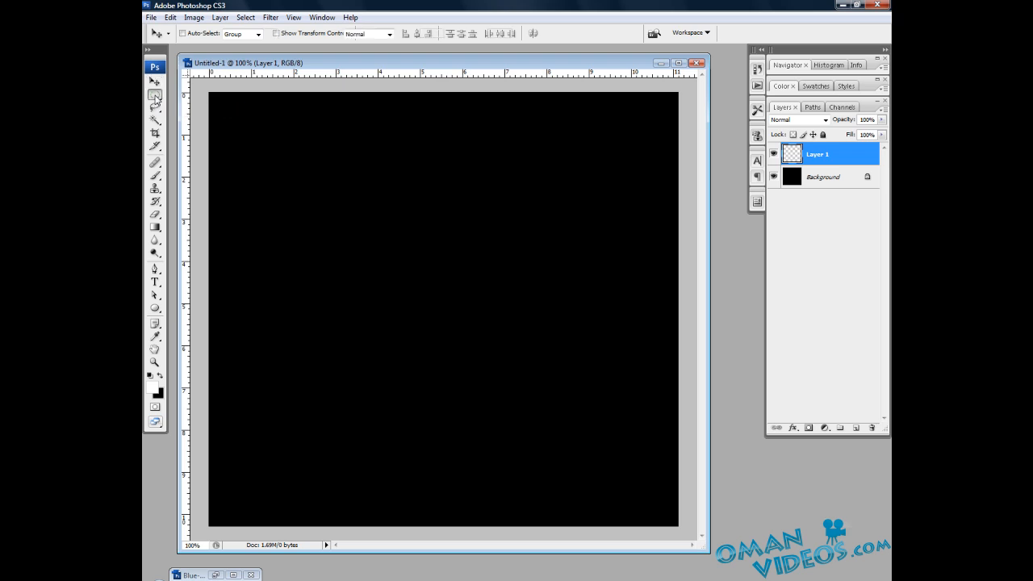
left_click(155, 96)
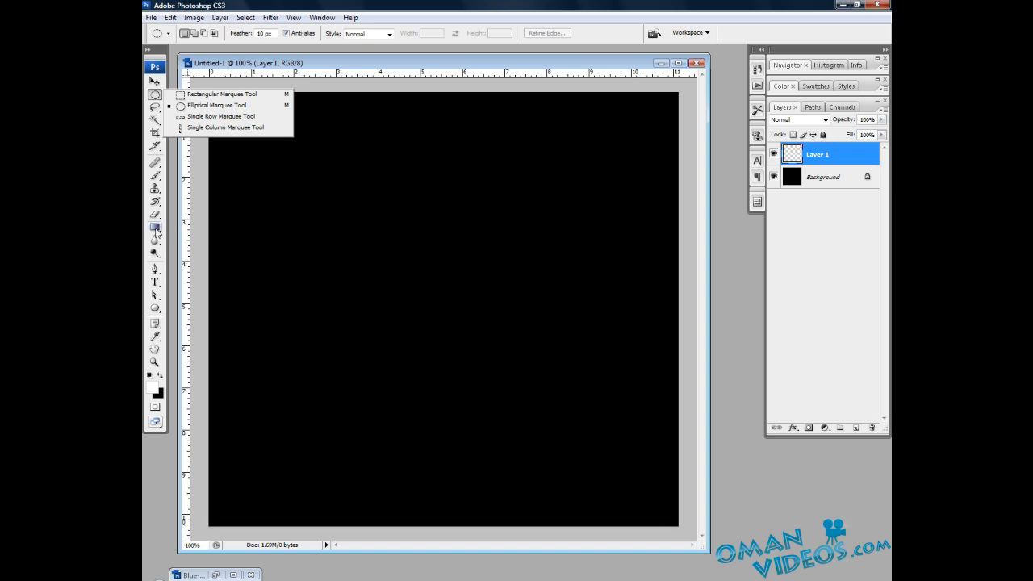
left_click(155, 307)
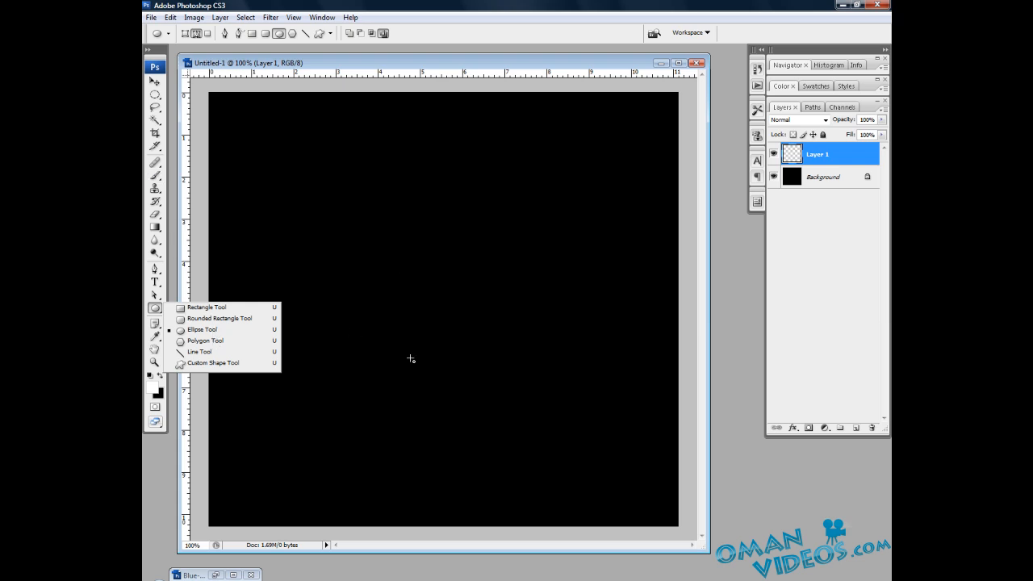
Stamp one white circle near the canvas centre with the Brush tool at 379 px diameter and 100% hardness.
left_click(155, 175)
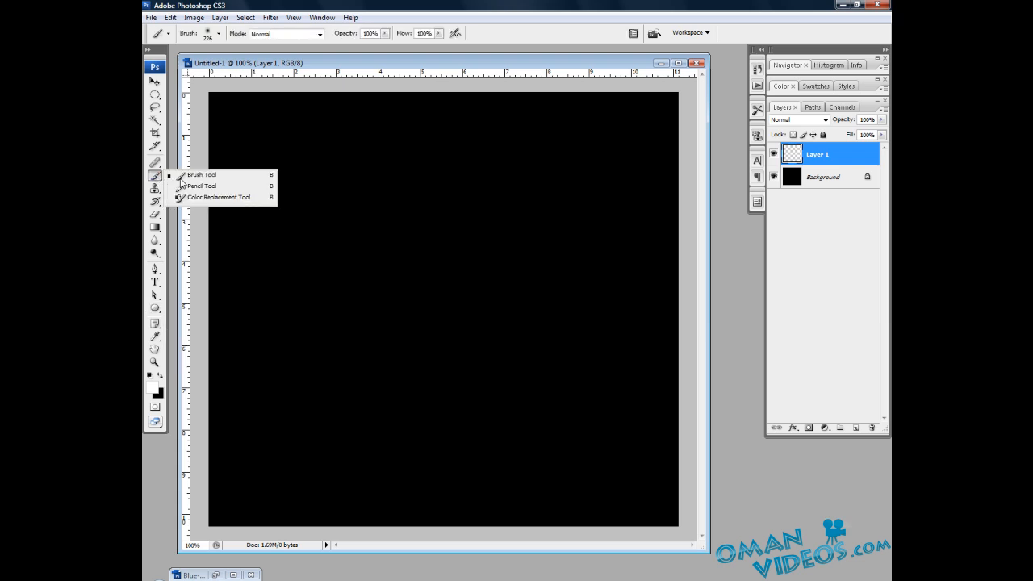
left_click(182, 177)
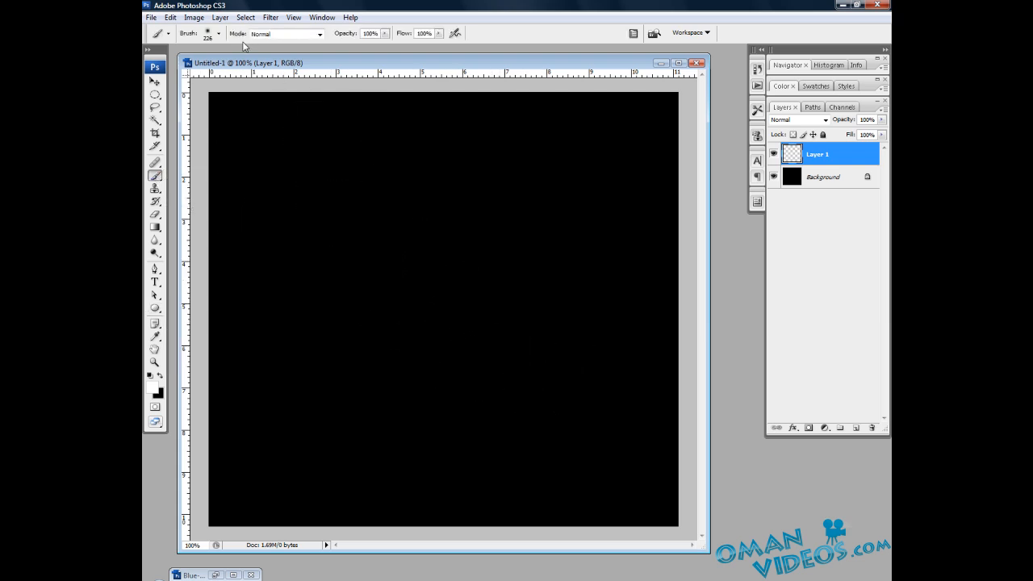
left_click(217, 37)
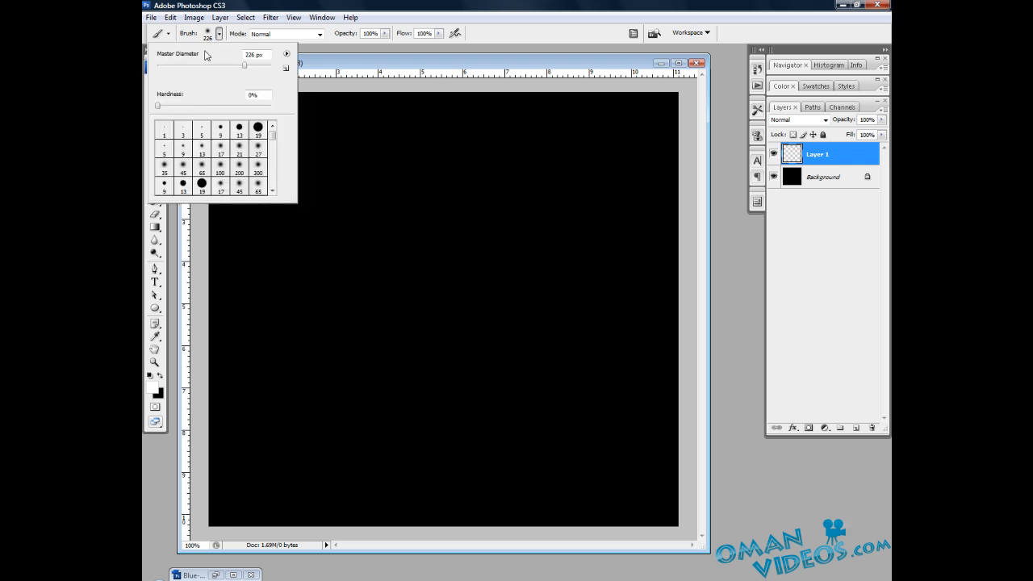
left_click_drag(233, 64, 251, 66)
type("379")
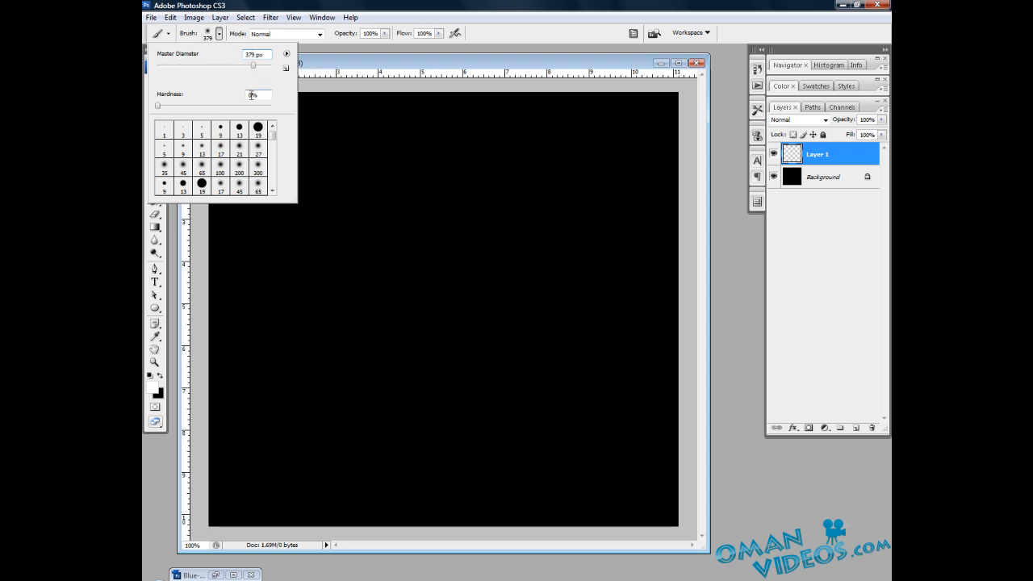
left_click_drag(159, 105, 281, 106)
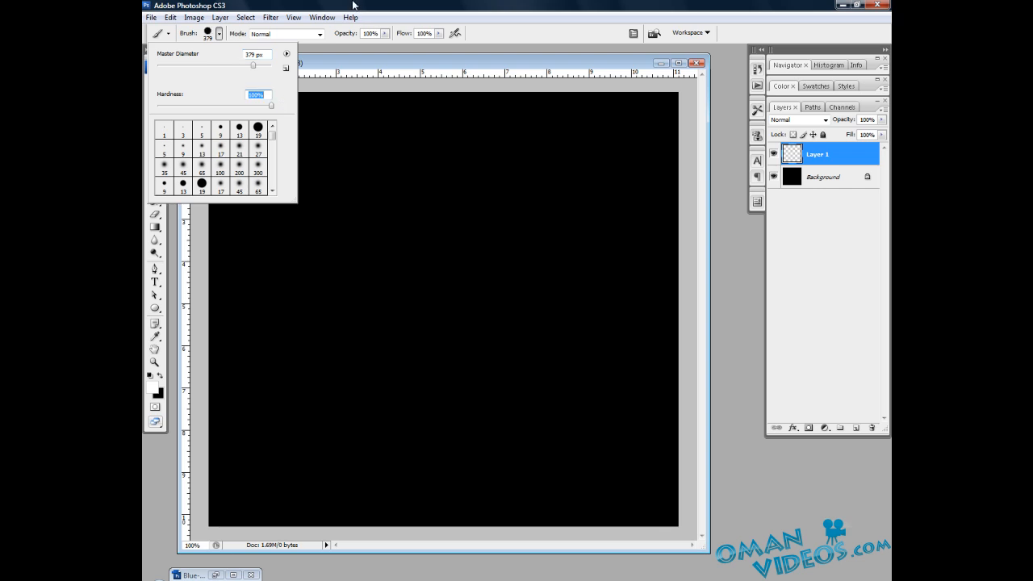
key("Return")
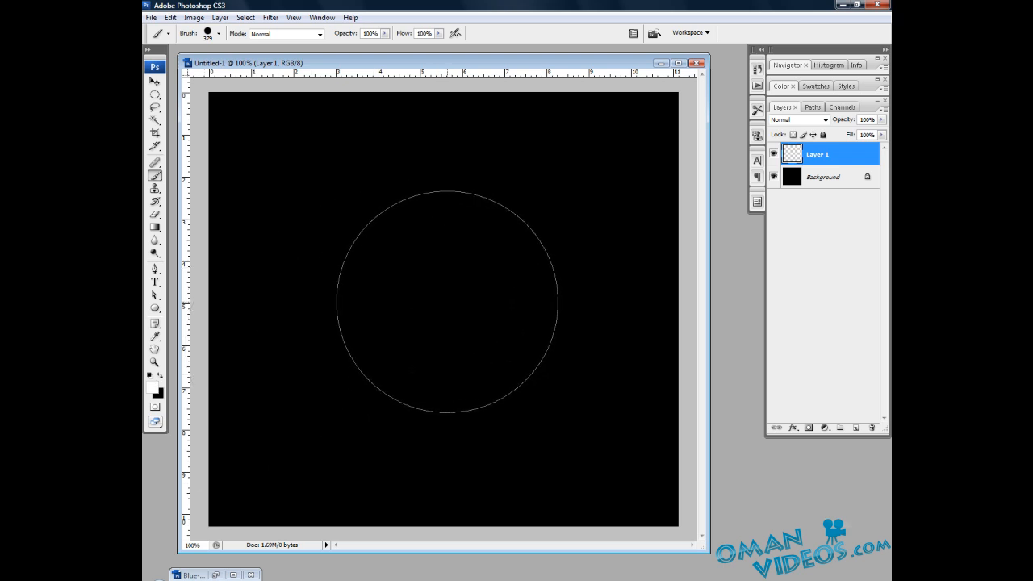
left_click(447, 302)
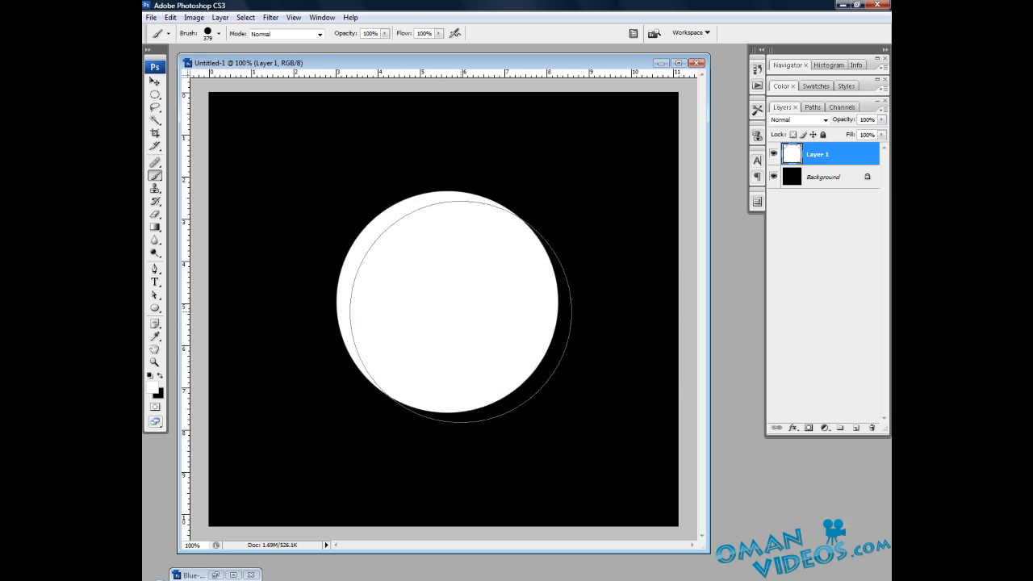
Centre the white circle horizontally and vertically on the canvas by aligning it to a full-canvas selection, and clear the selection.
left_click(153, 83)
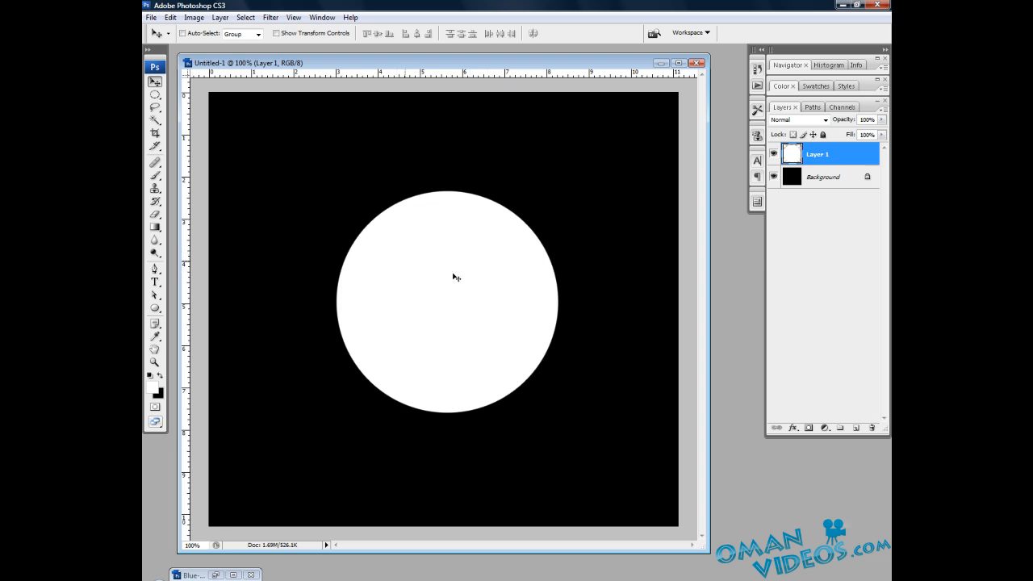
key("ctrl+a")
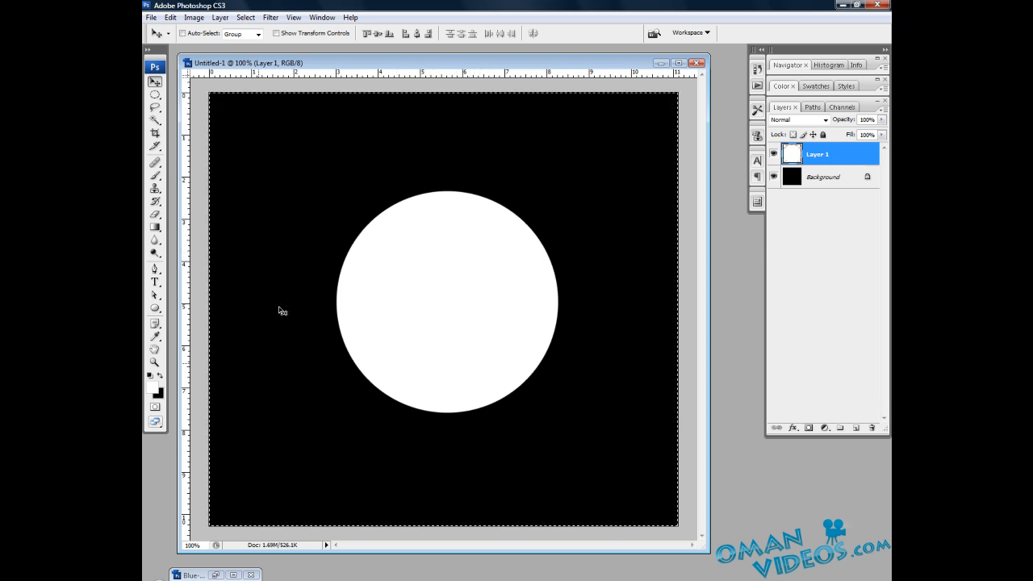
left_click(418, 37)
left_click(378, 36)
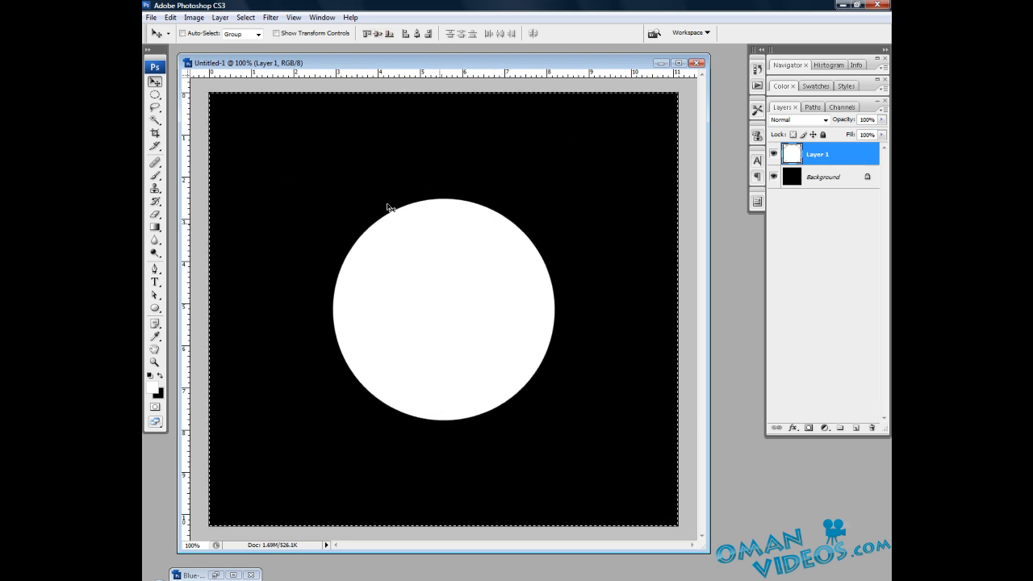
key("ctrl+d")
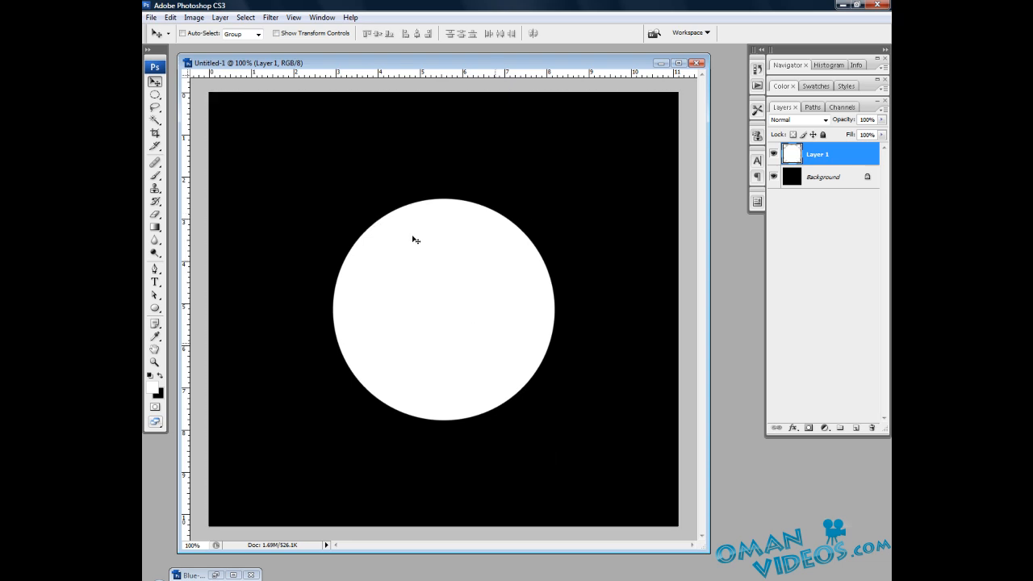
Rename the white circle's layer as "Outer button".
double_click(815, 155)
type("c")
type("uter button")
key("Return")
Duplicate the Outer button layer and name the copy "Inner shade".
key("ctrl+j")
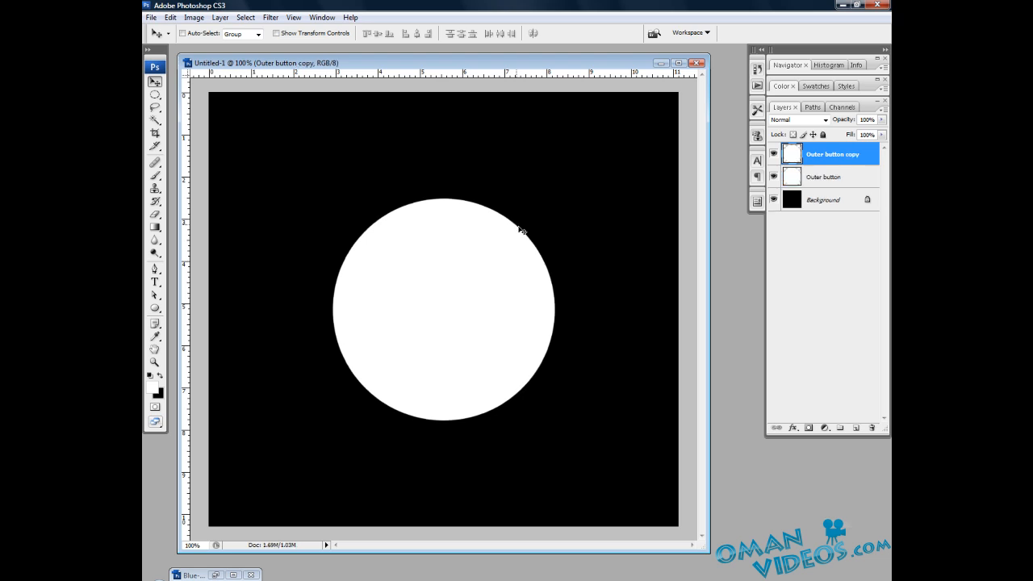
right_click(859, 159)
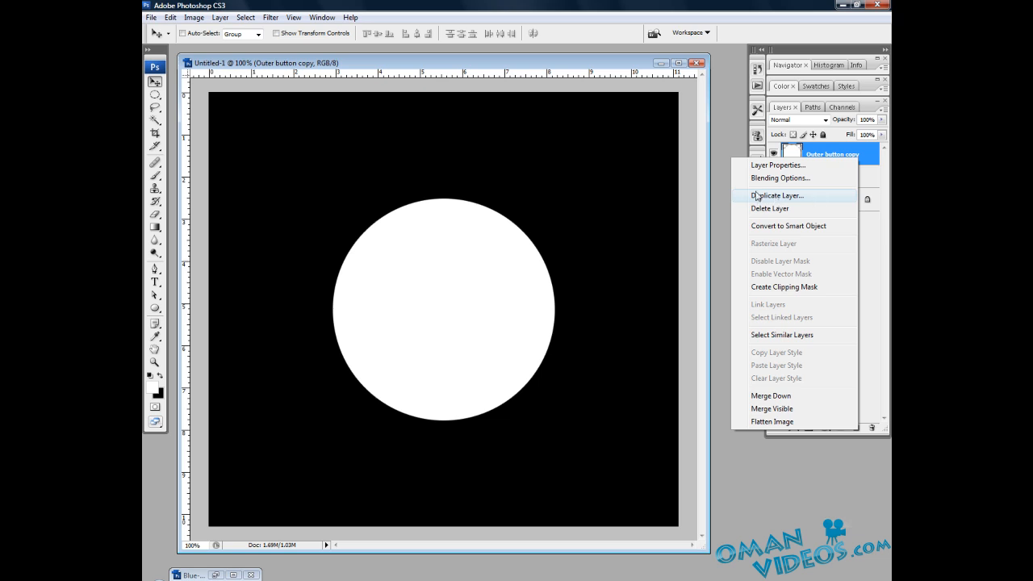
left_click(828, 155)
double_click(828, 155)
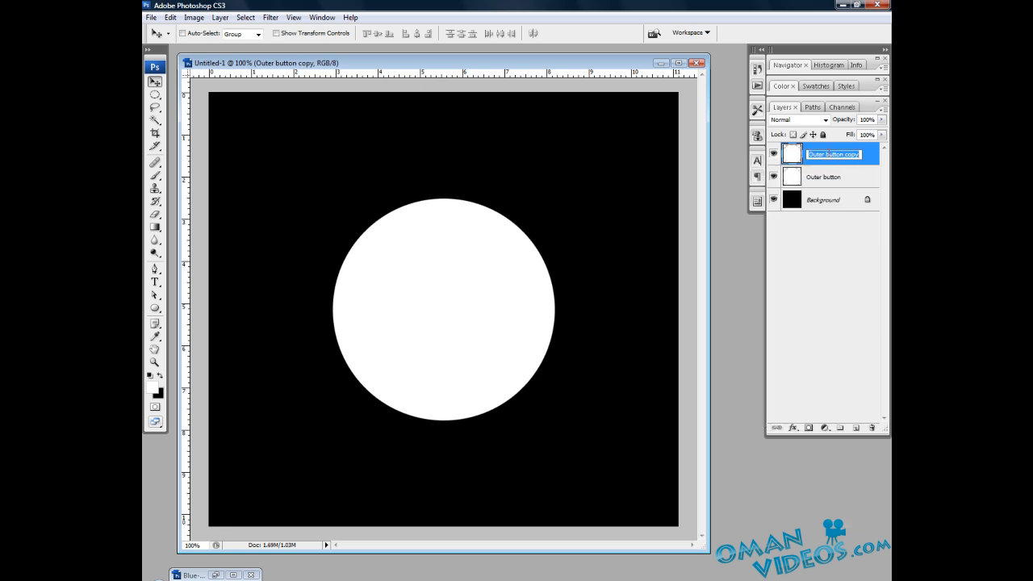
key("BackSpace")
key("Return")
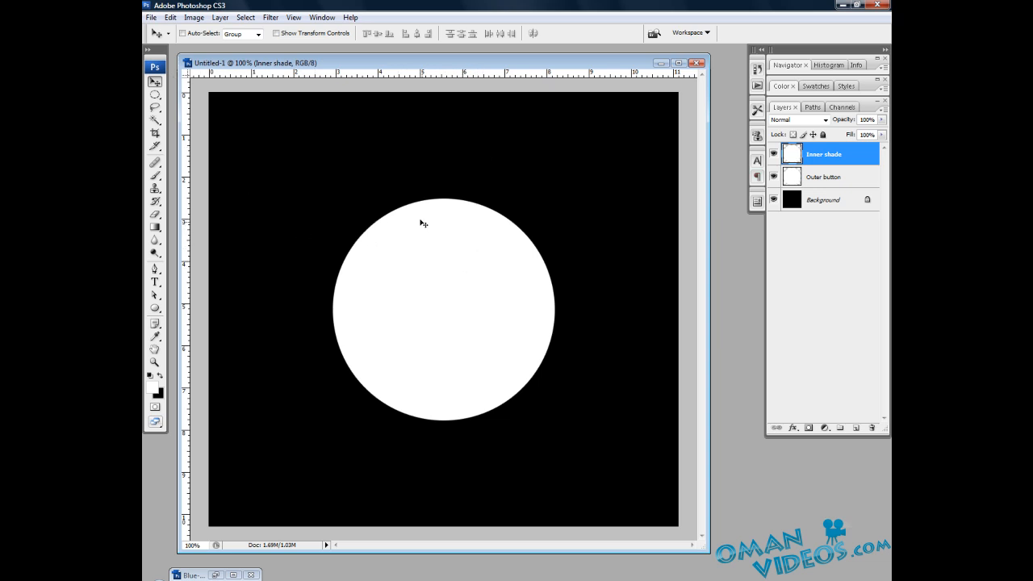
Scale the Inner shade circle to 82% in width and height with Free Transform and apply it.
left_click(171, 17)
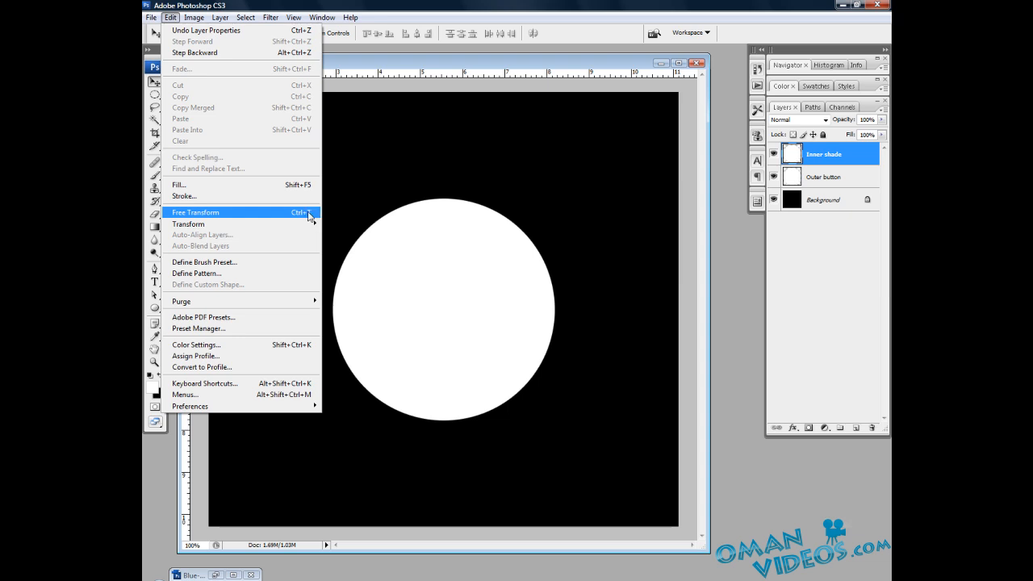
left_click(308, 213)
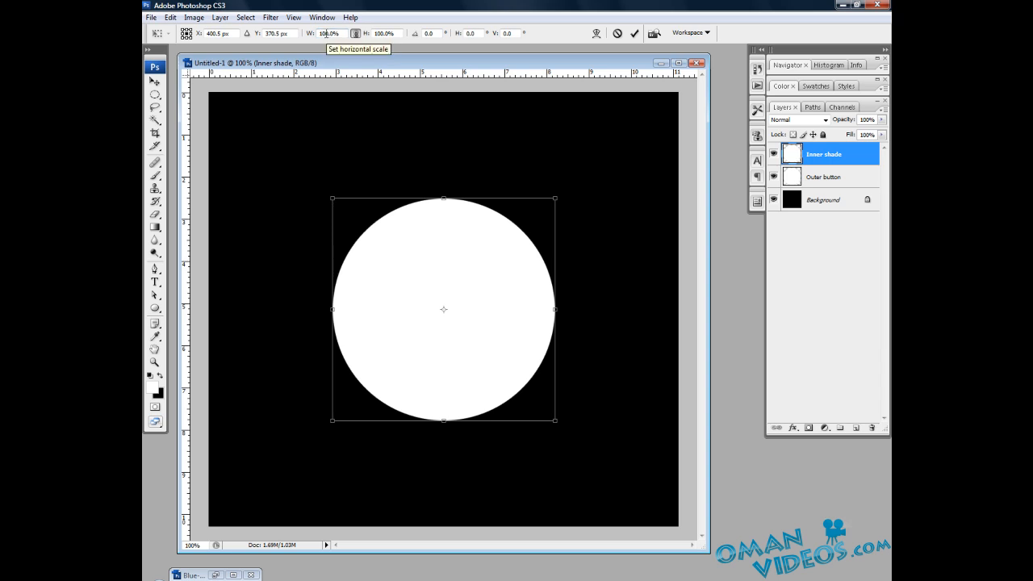
left_click_drag(327, 34, 316, 41)
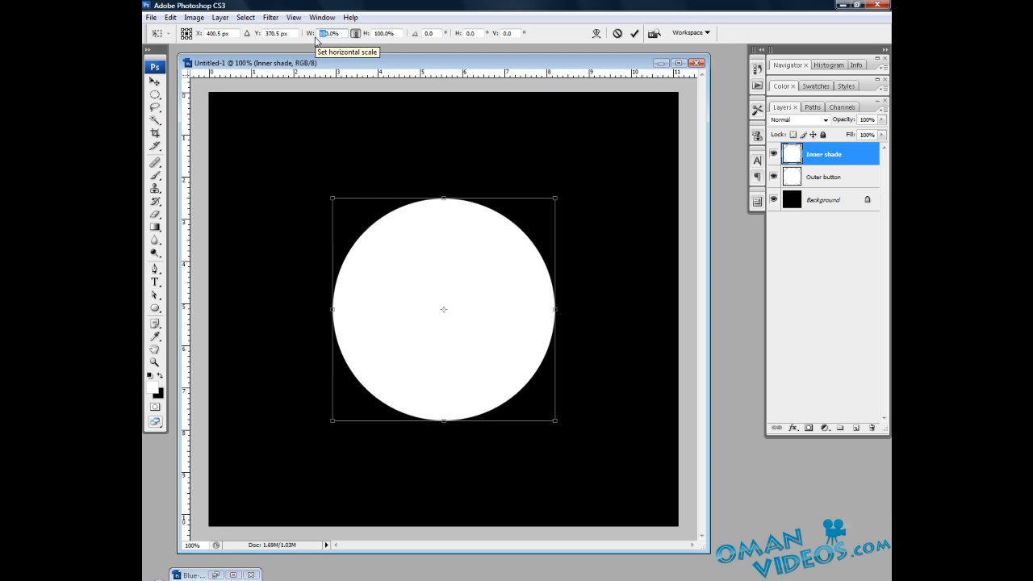
type("82")
key("Return")
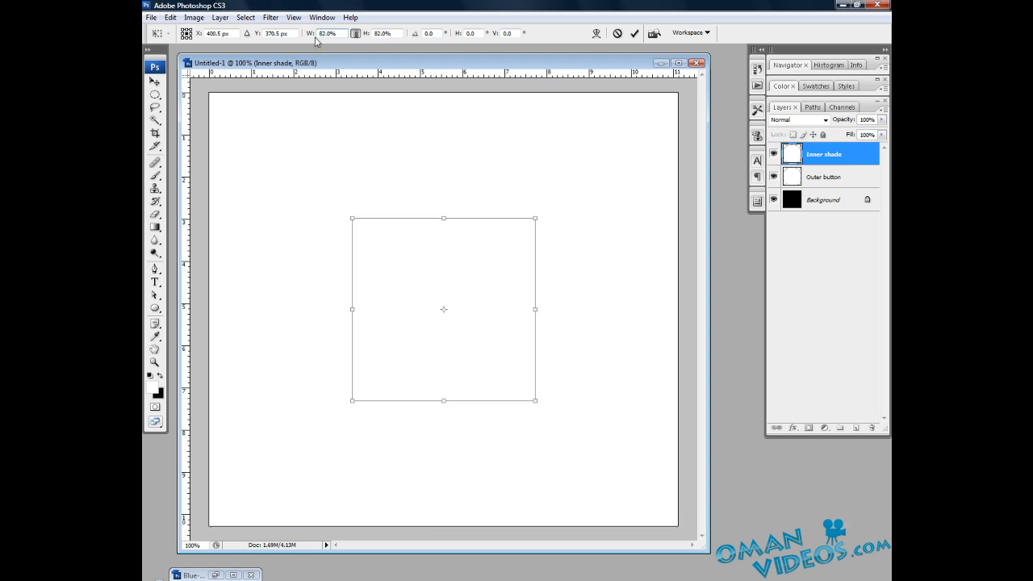
left_click(634, 34)
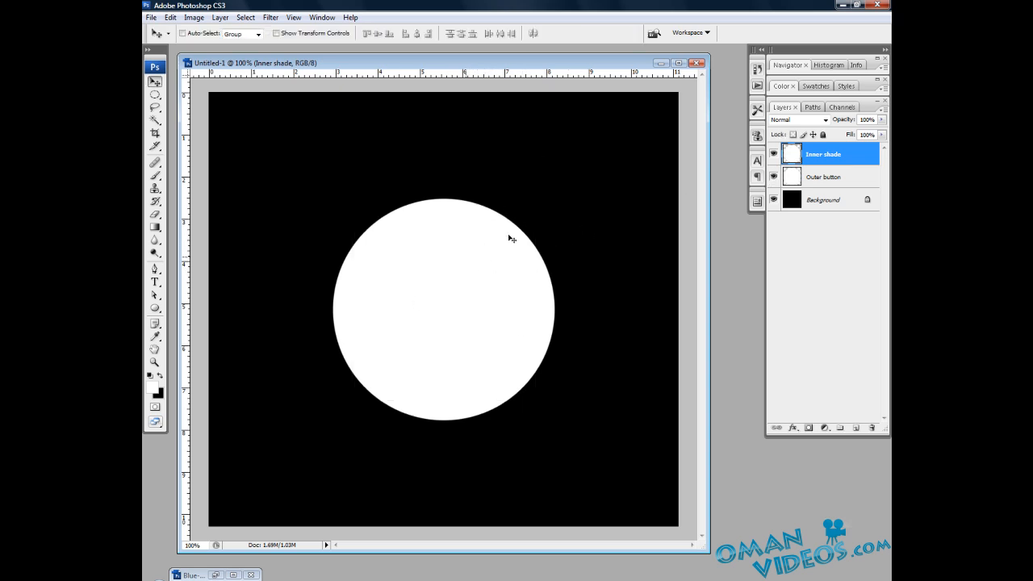
Add an Inner Shadow effect to the Outer button layer and show its settings.
left_click(852, 178)
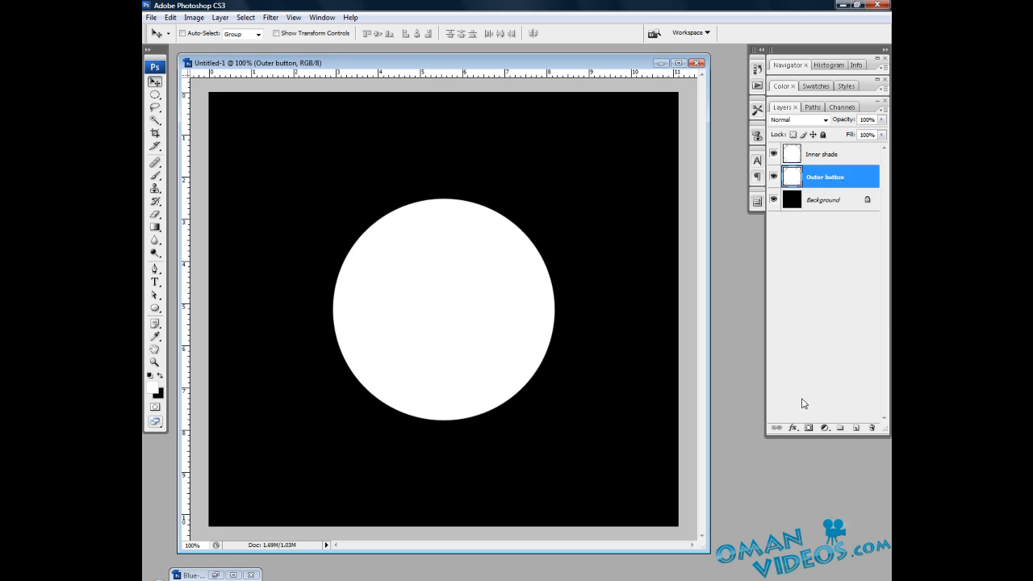
left_click(794, 427)
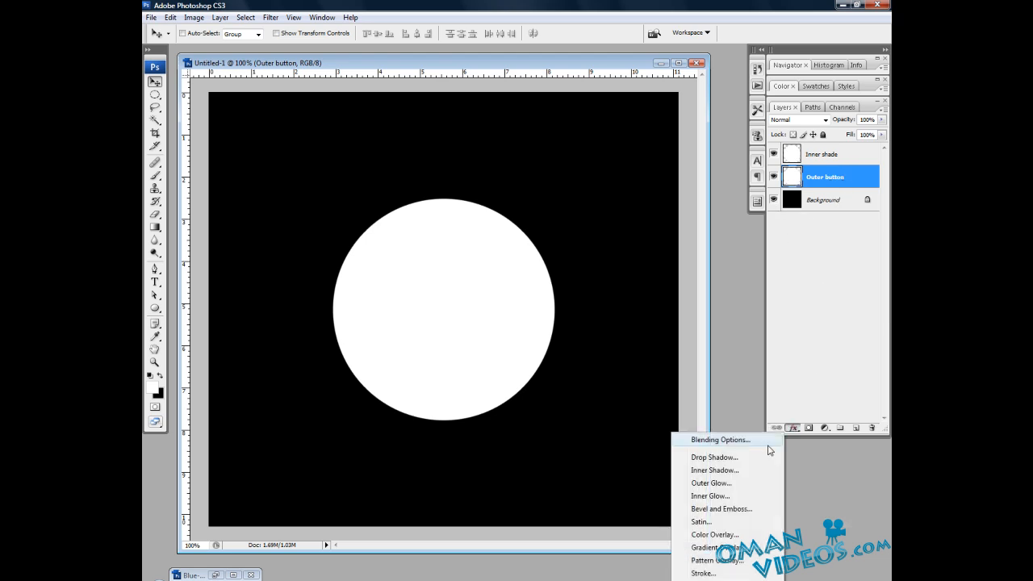
left_click(719, 441)
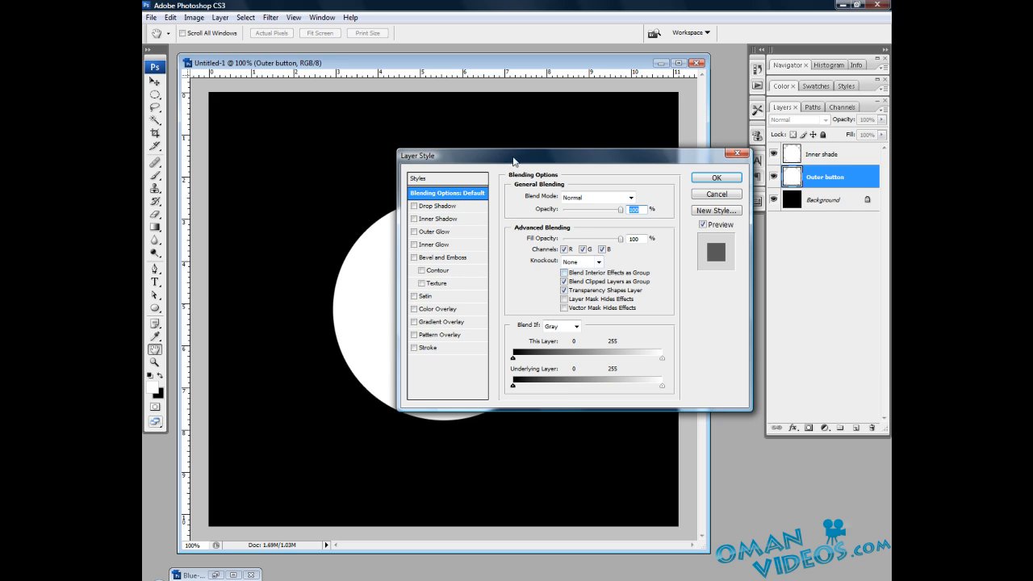
left_click_drag(531, 151, 557, 258)
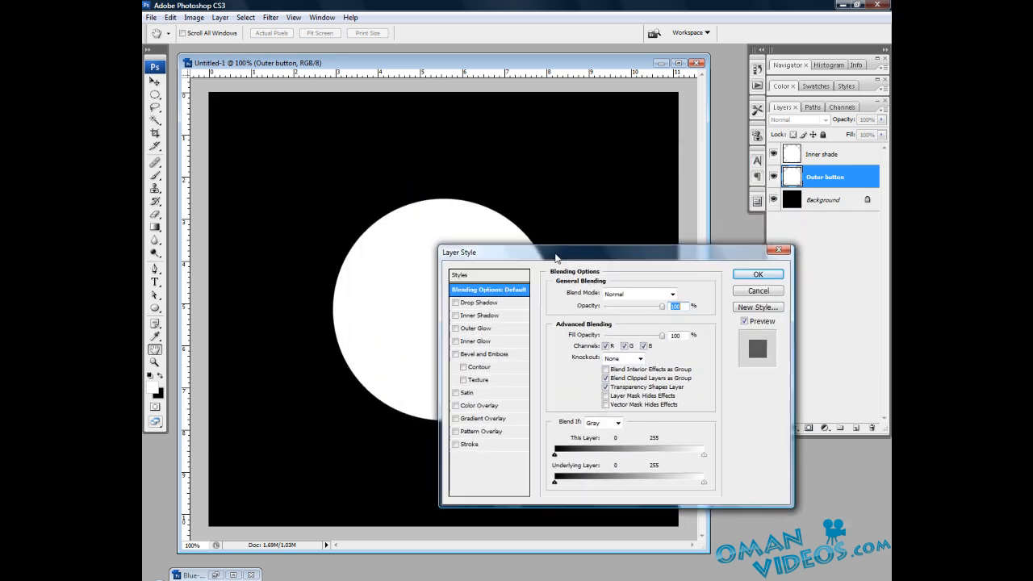
left_click(456, 316)
left_click(483, 316)
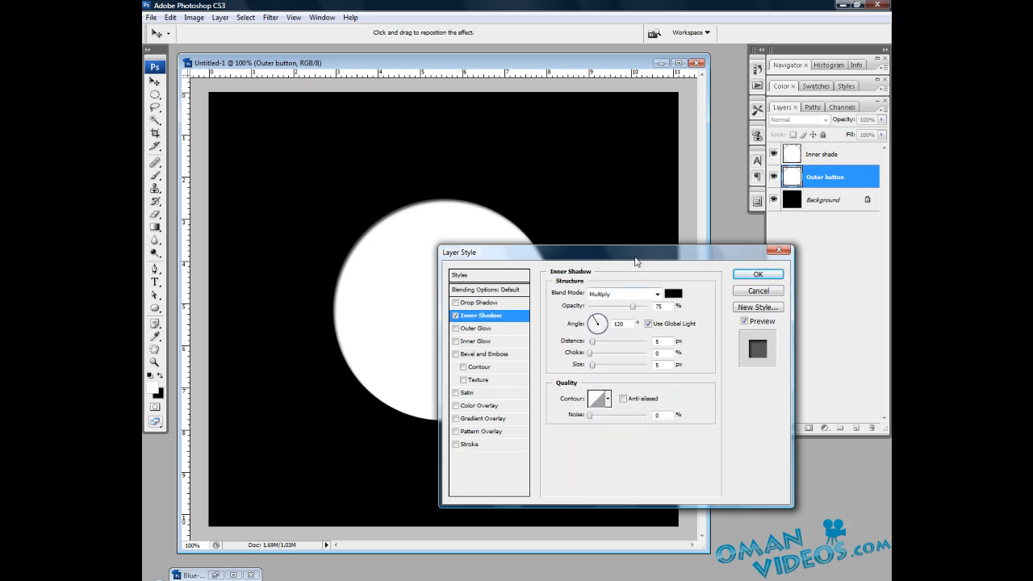
Set the inner shadow to 30% opacity, 2 px distance and 10 px size with the Sawtooth 1 contour.
left_click_drag(636, 261, 612, 228)
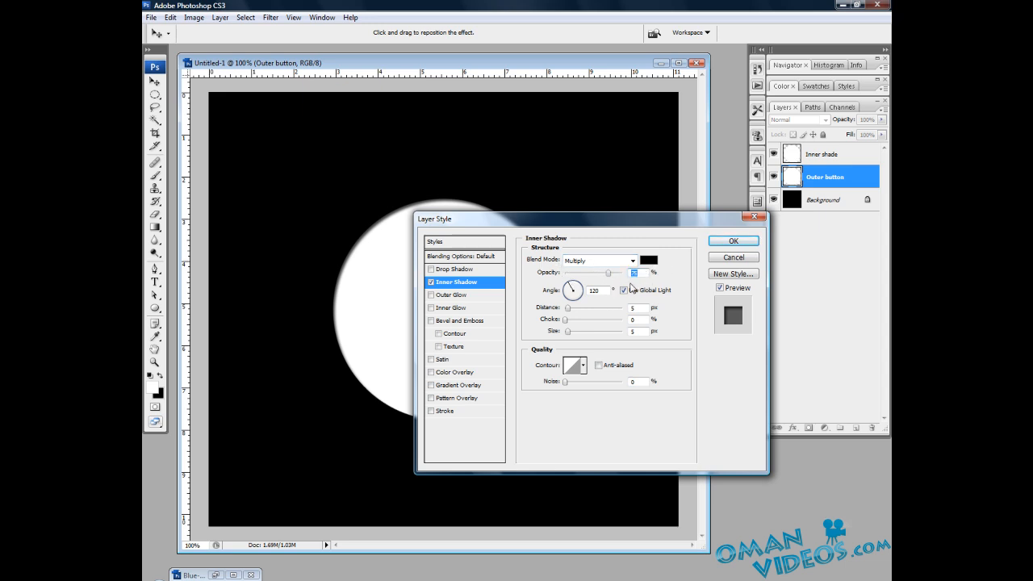
type("30")
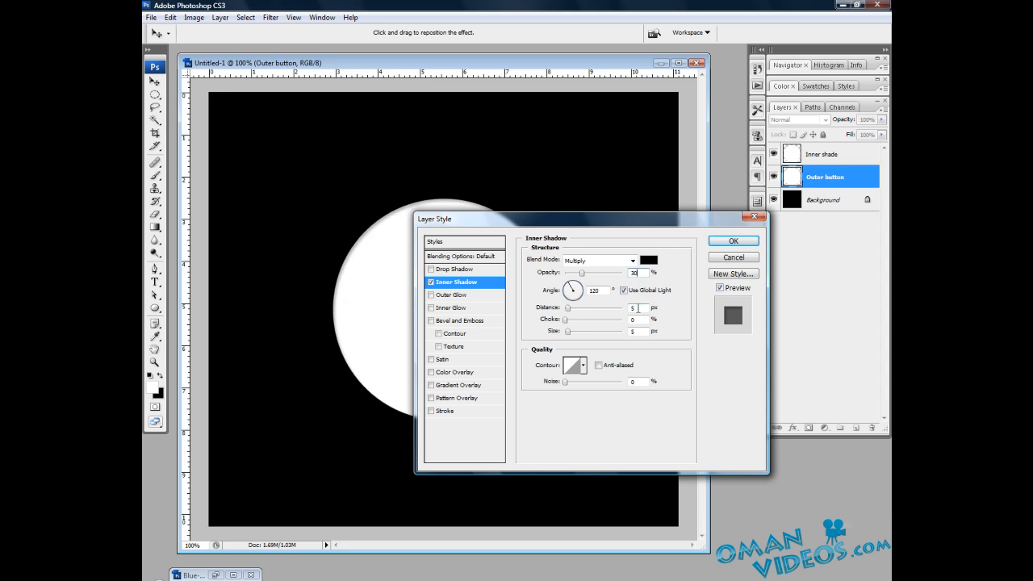
double_click(637, 308)
type("2")
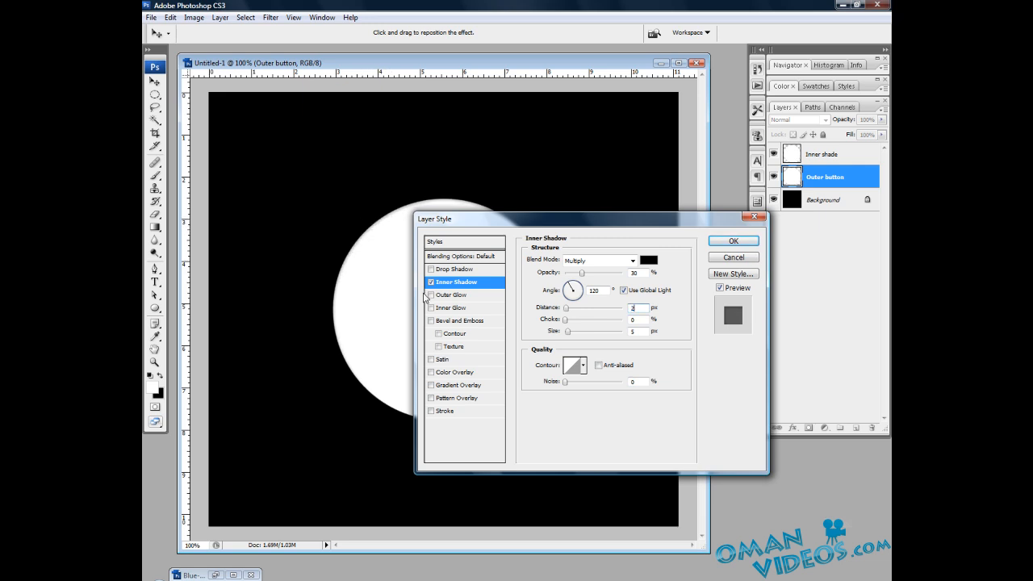
double_click(640, 332)
type("10")
left_click(583, 365)
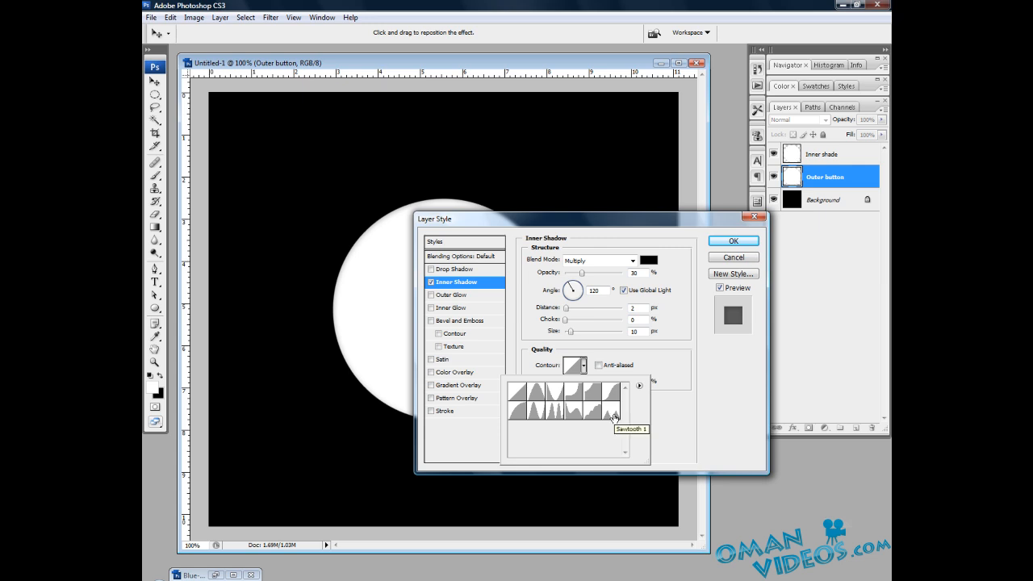
left_click(614, 417)
left_click(698, 409)
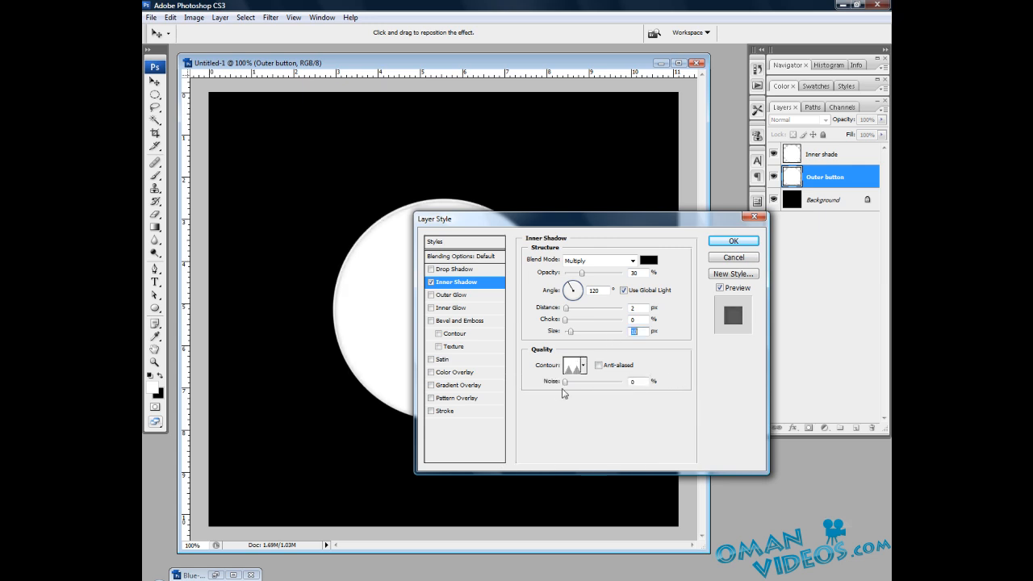
Add a Gradient Overlay to the Outer button layer with the grey (#858585) to white preset, apply the style and collapse the effects list.
left_click(431, 385)
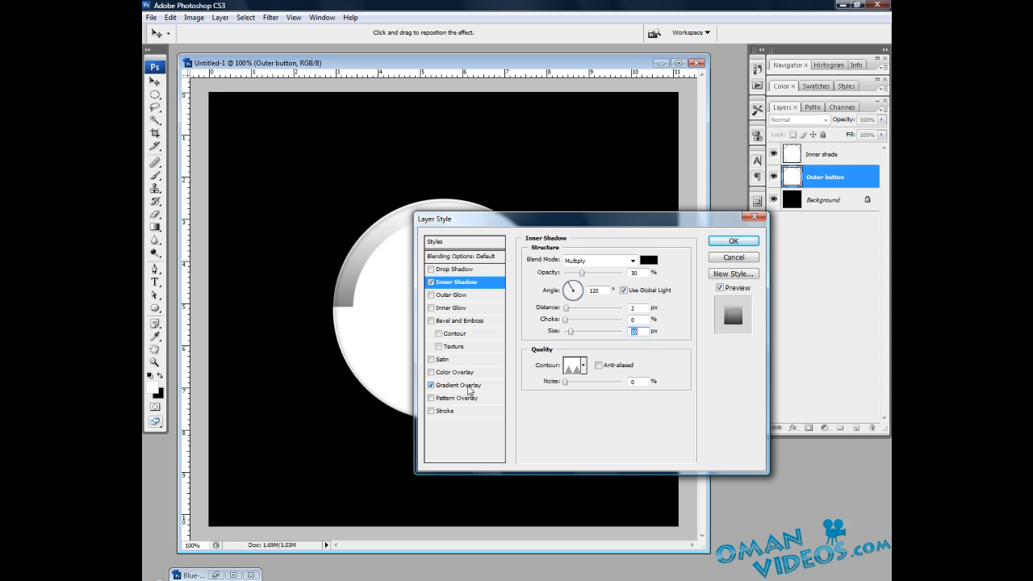
left_click(470, 386)
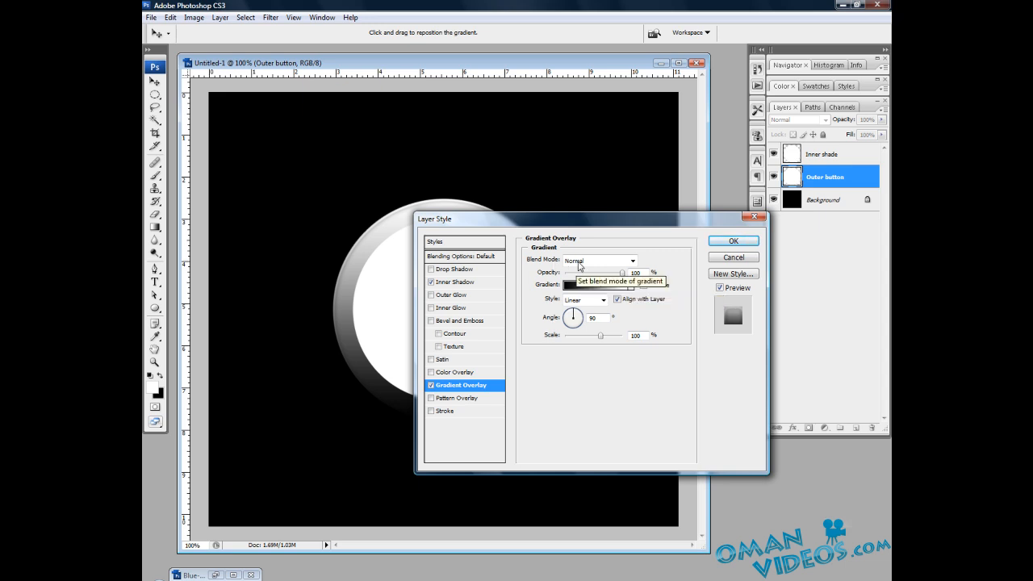
left_click(632, 287)
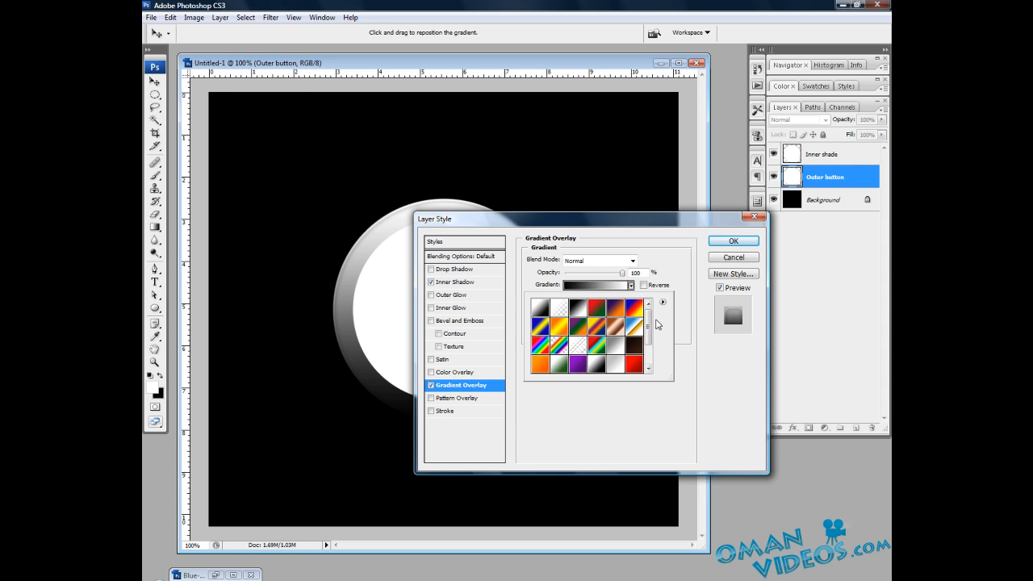
mouse_move(649, 334)
left_mouse_down()
mouse_move(647, 359)
mouse_move(648, 333)
left_mouse_up()
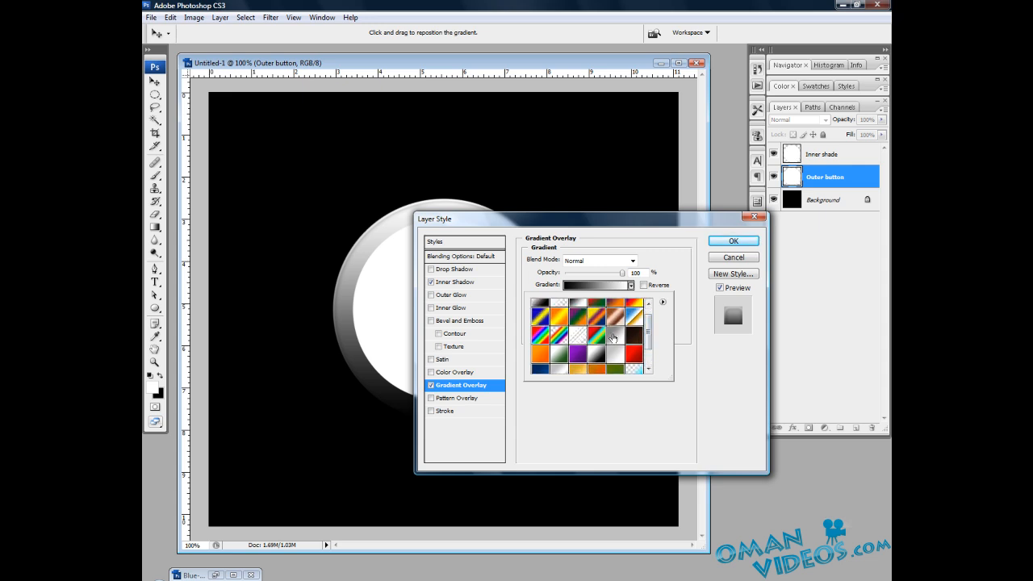
left_click(615, 335)
left_click(591, 287)
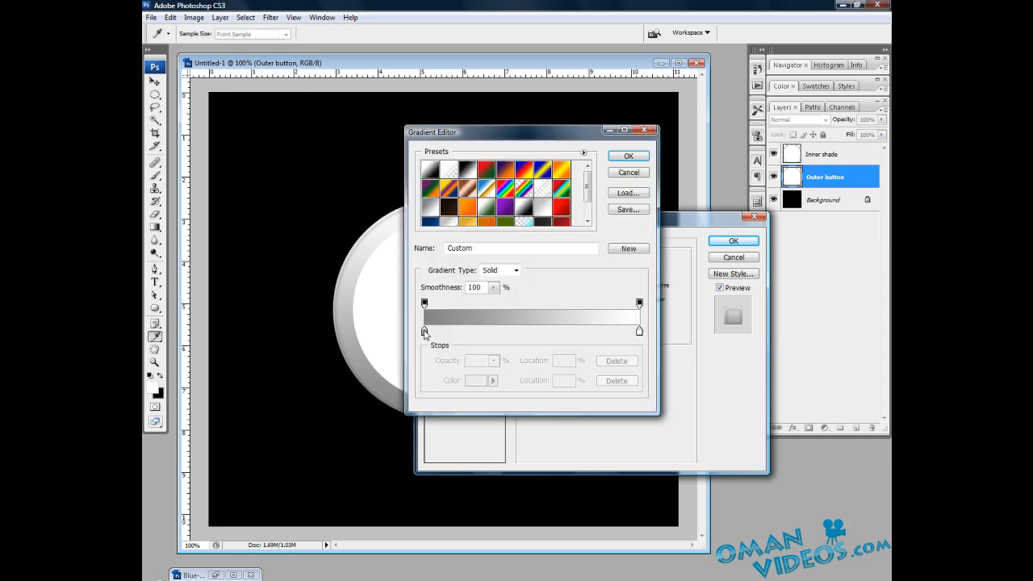
double_click(424, 331)
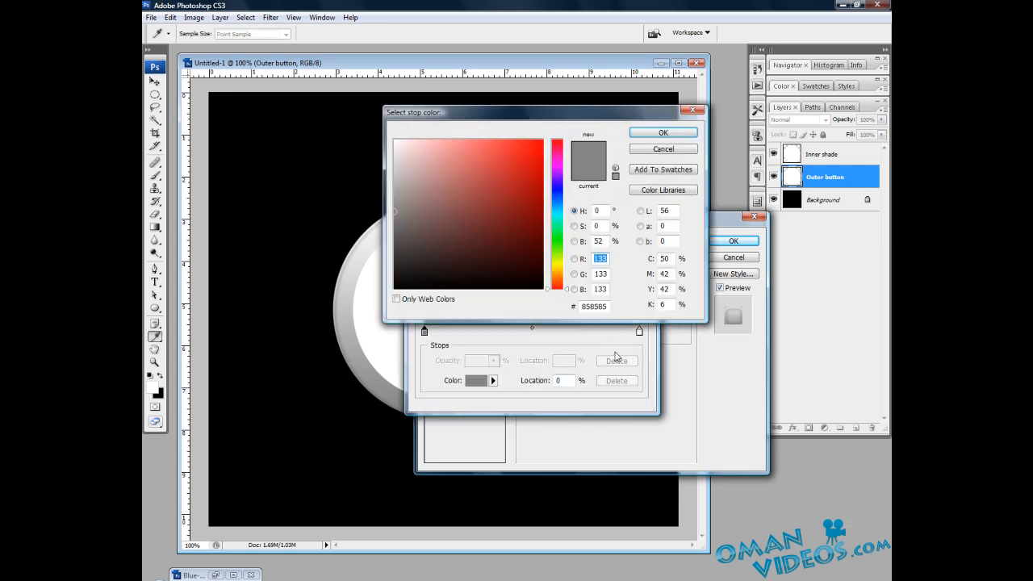
left_click(659, 150)
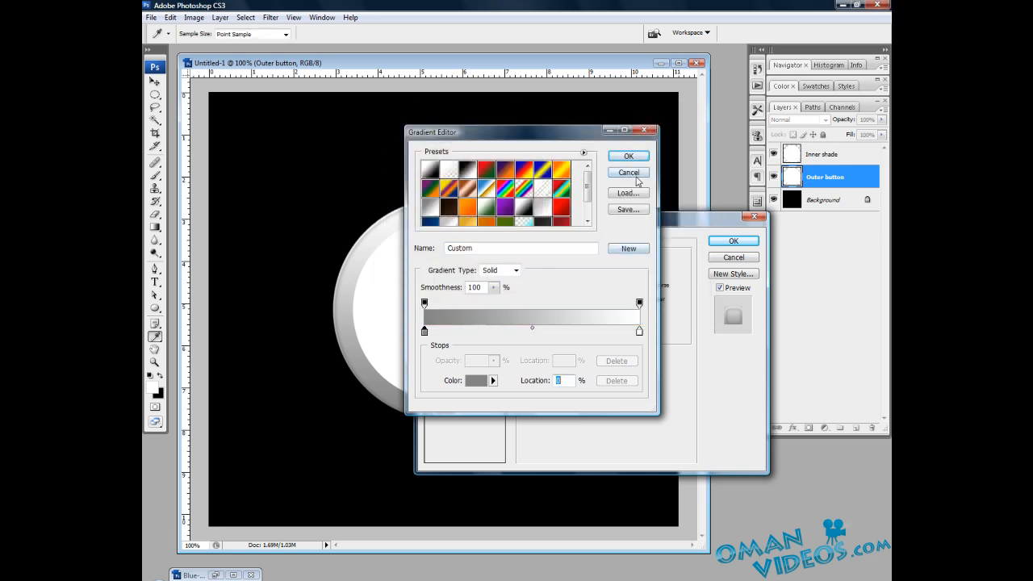
left_click(633, 157)
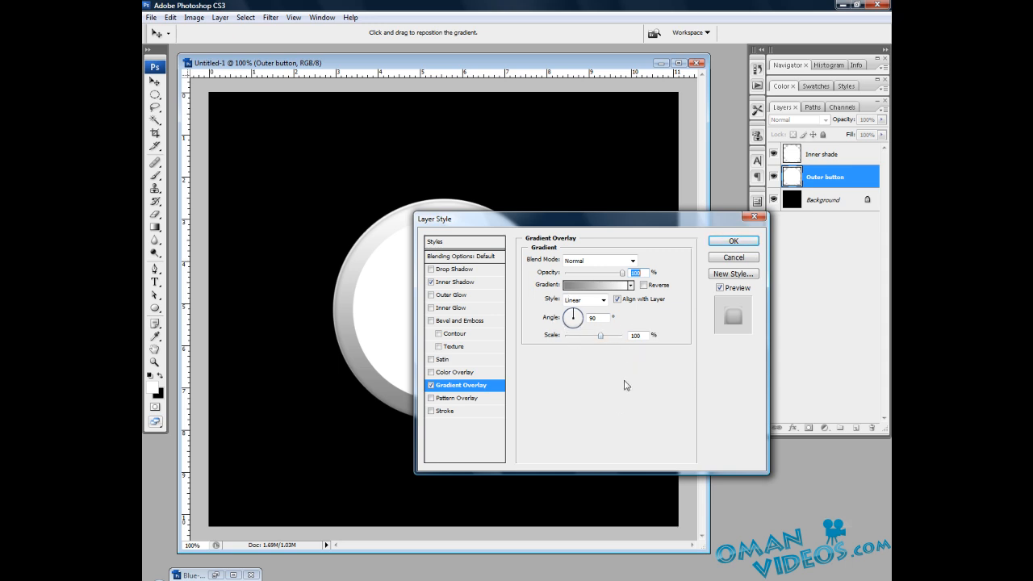
left_click(729, 243)
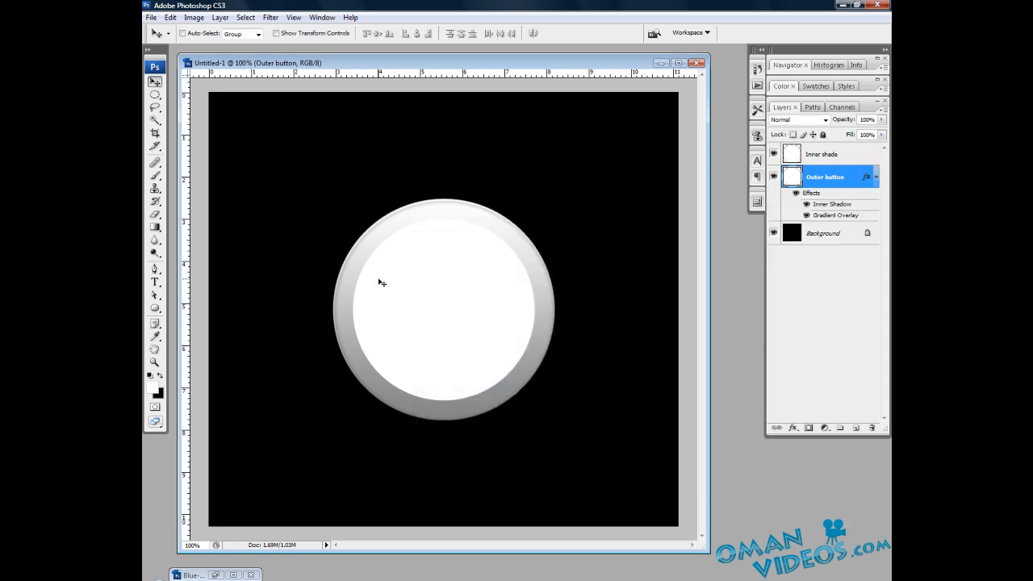
left_click(875, 178)
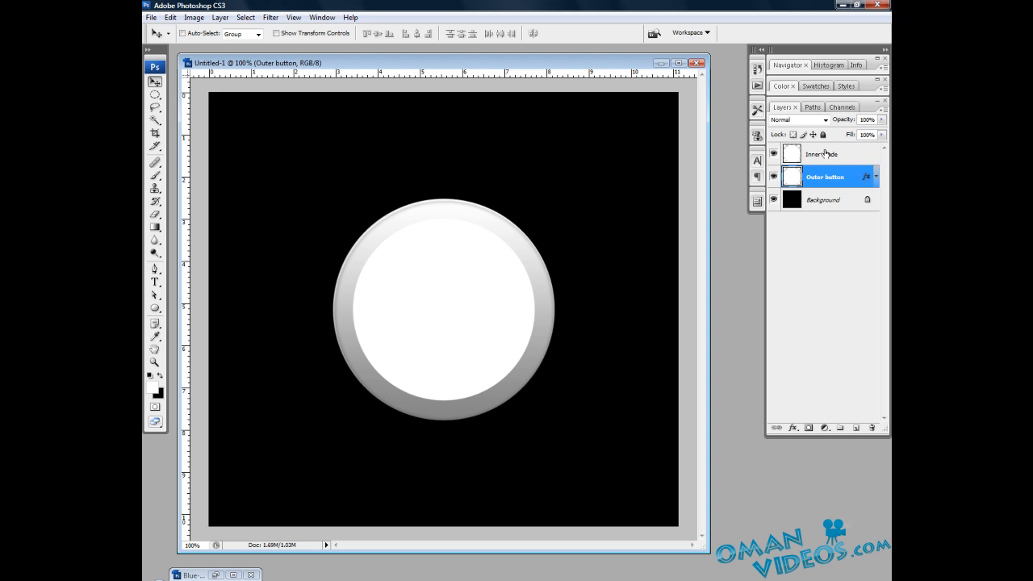
Try to copy the Outer button layer's style and paste it onto the Inner shade layer.
right_click(865, 179)
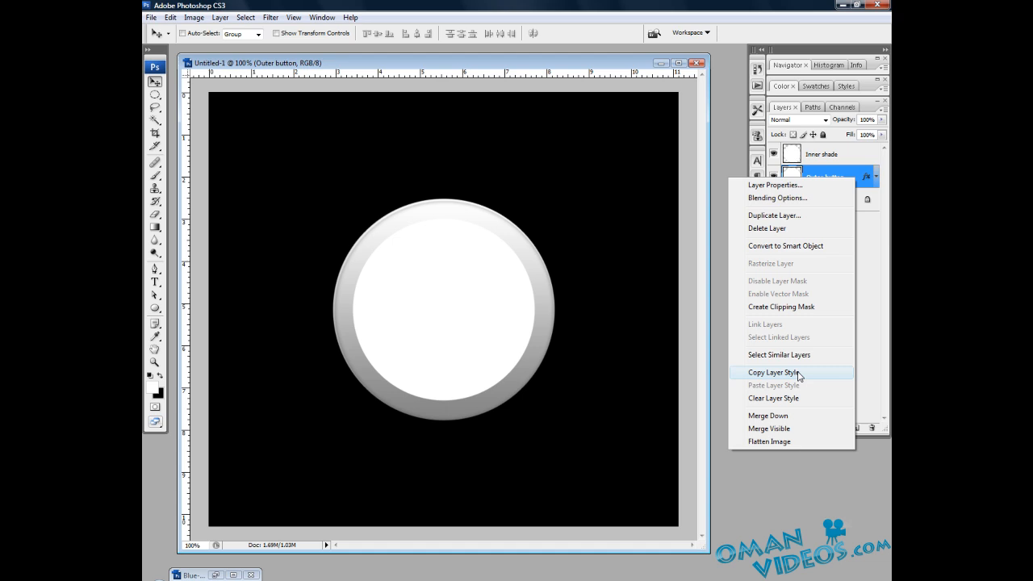
left_click(852, 158)
right_click(852, 158)
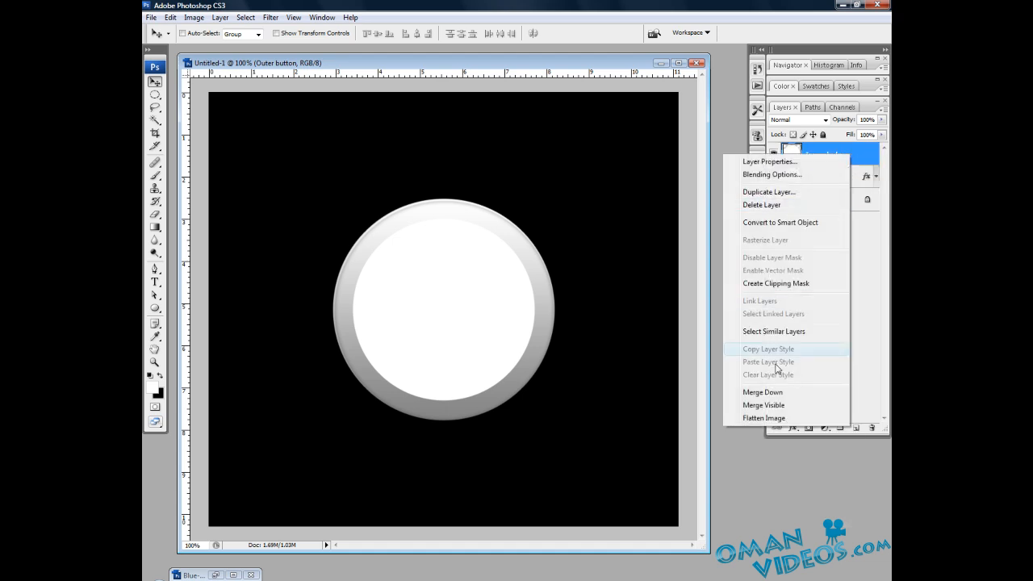
left_click(862, 180)
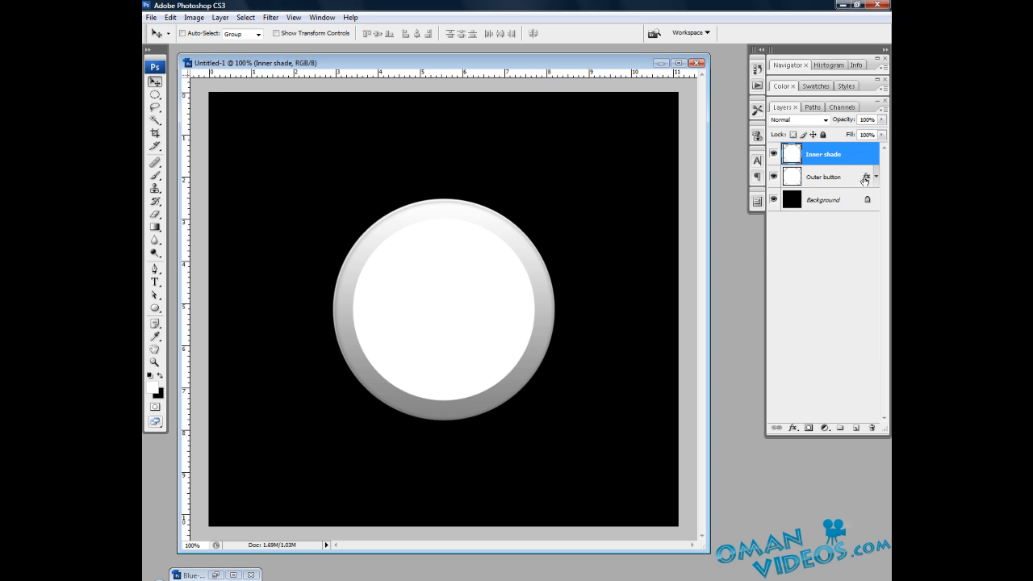
Duplicate the Outer button layer's effects directly onto the Inner shade layer and collapse the effects list.
left_click_drag(866, 178, 861, 155)
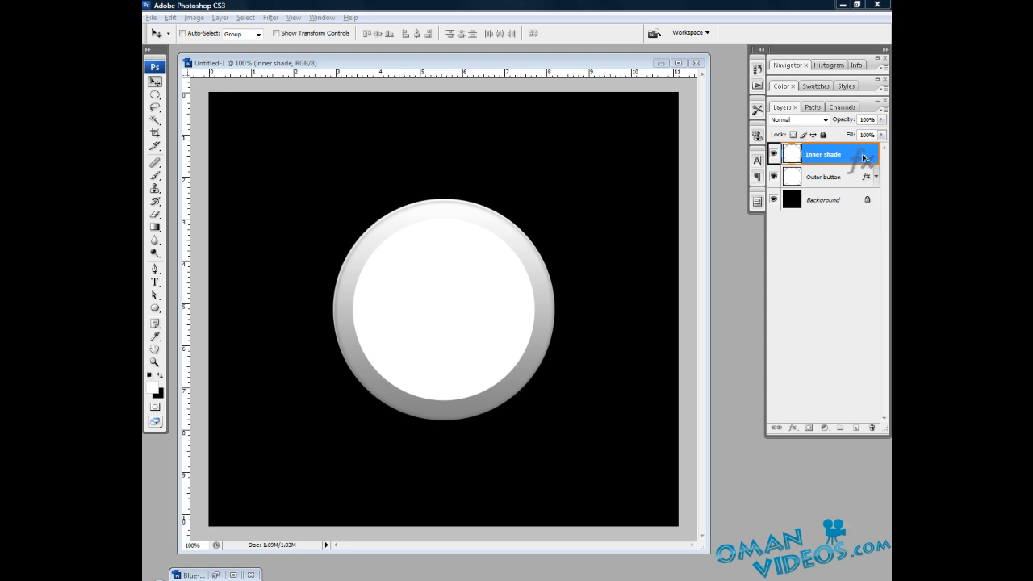
left_click_drag(863, 157, 865, 158)
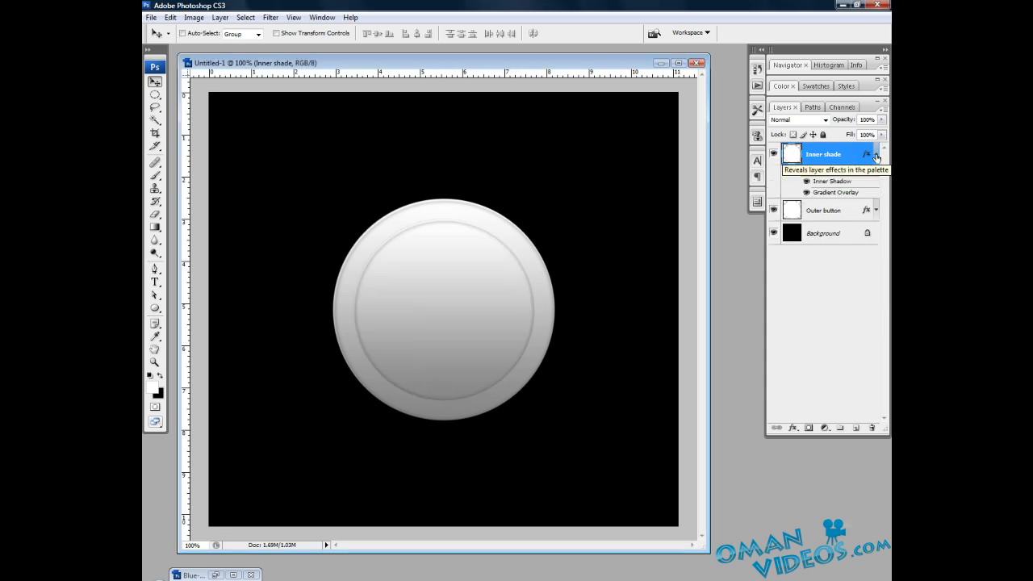
left_click(877, 155)
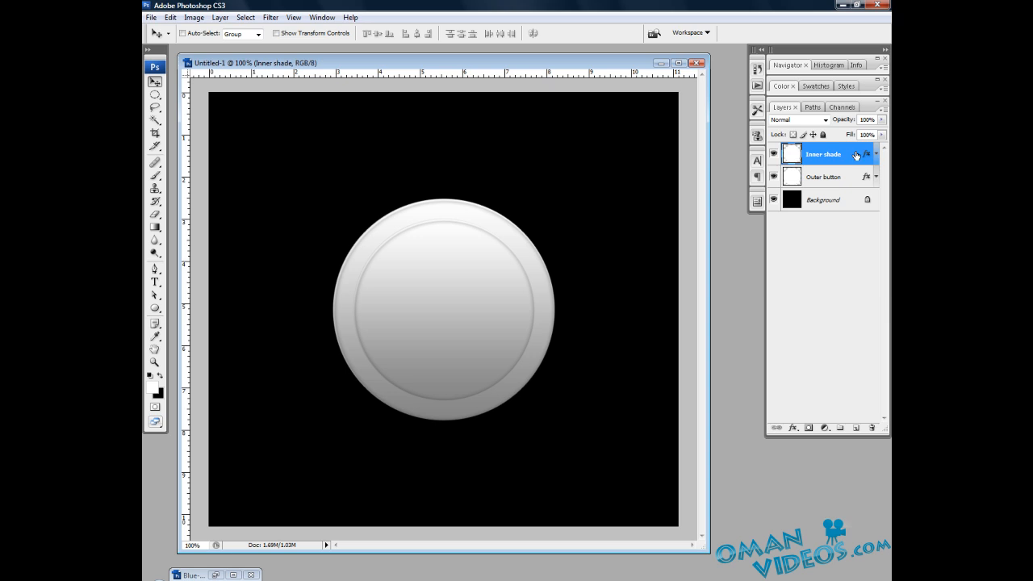
Turn off the Inner Shadow on the Inner shade layer, reverse its Gradient Overlay and apply the style.
double_click(867, 156)
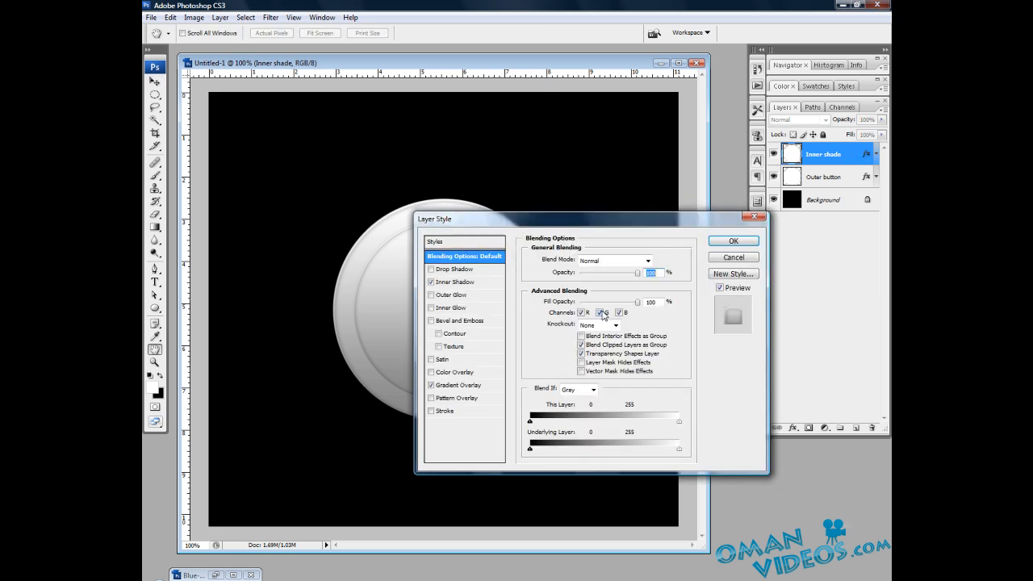
left_click_drag(522, 226, 583, 229)
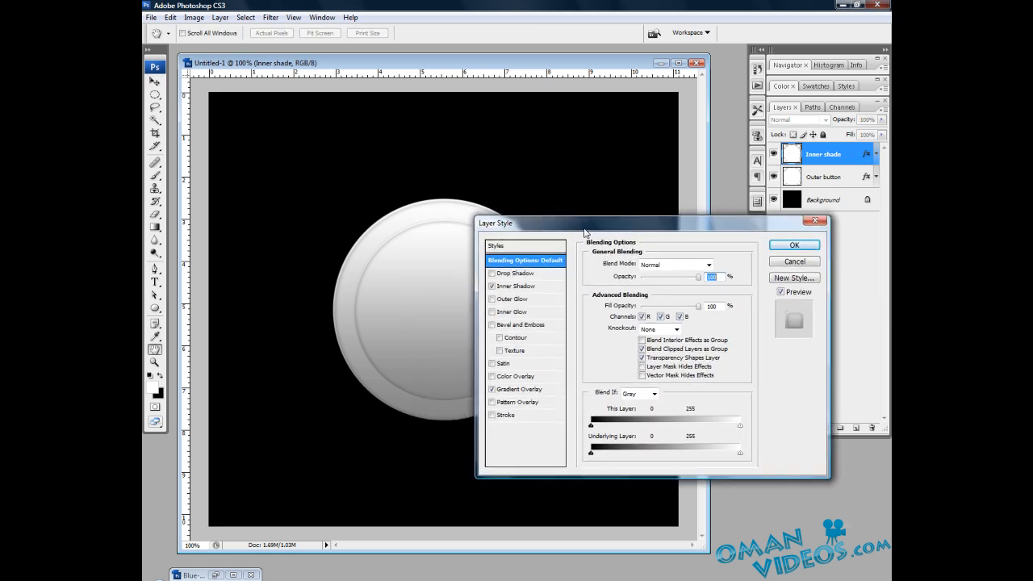
left_click(493, 287)
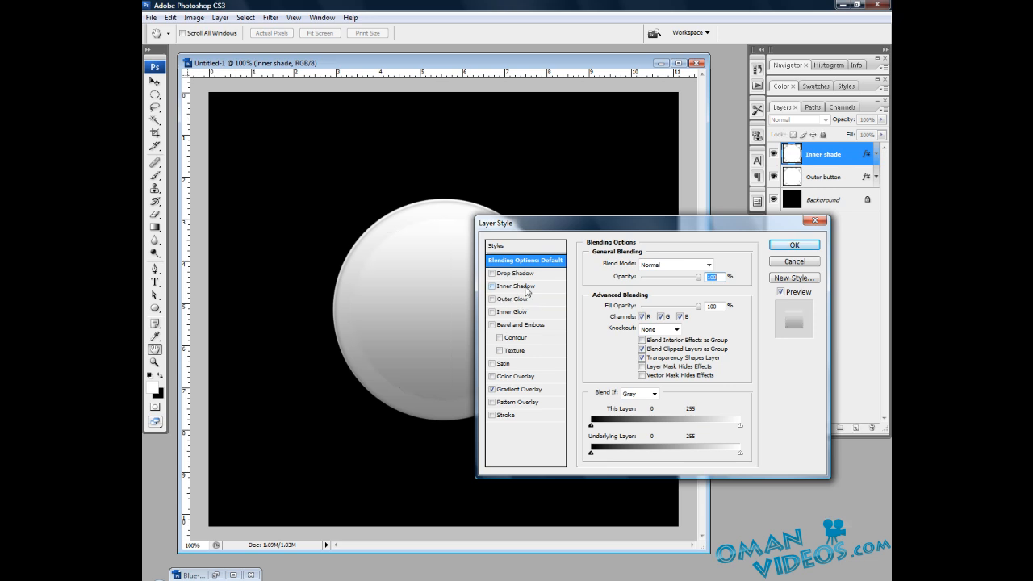
left_click(538, 391)
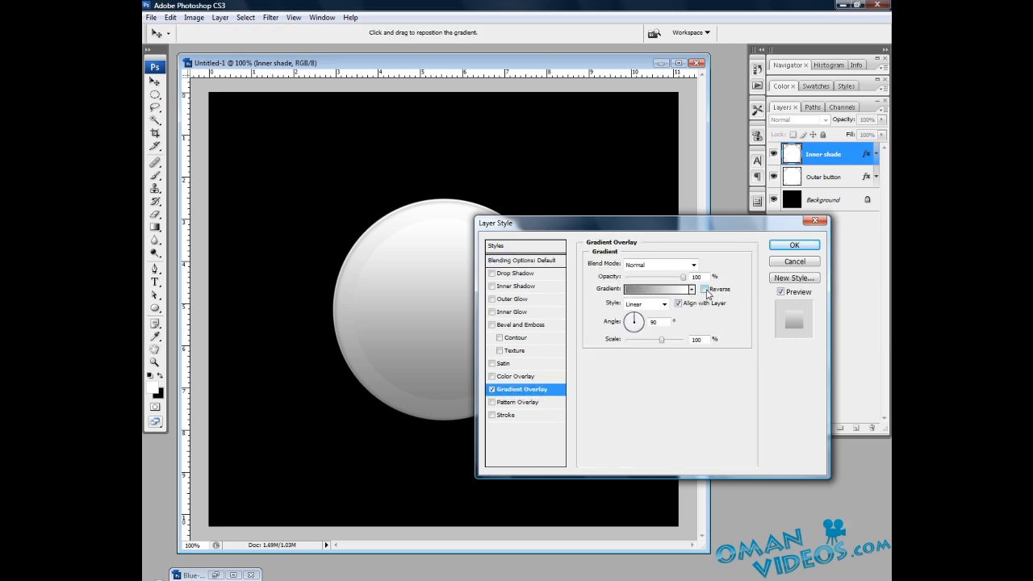
left_click(705, 289)
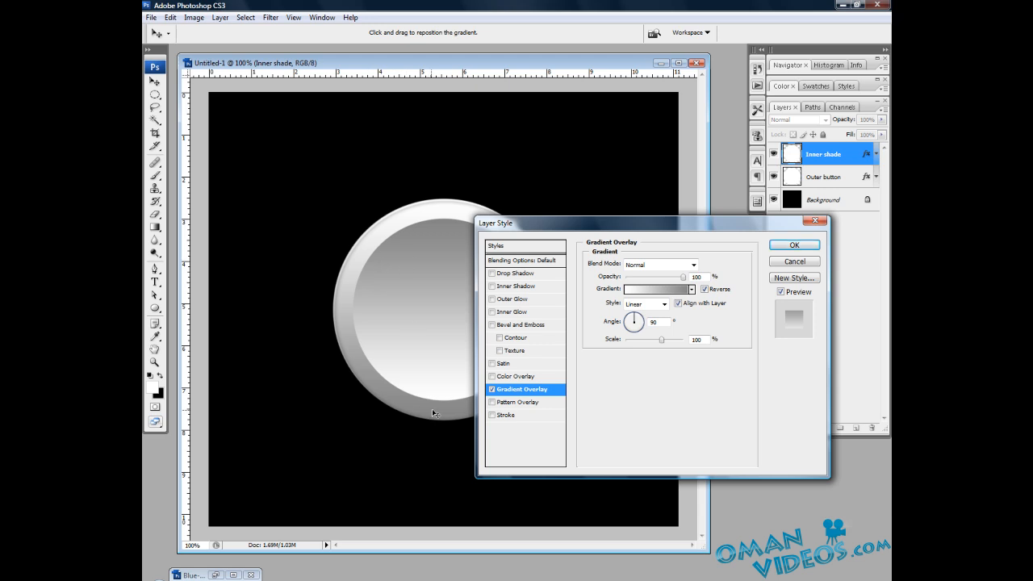
left_click(786, 247)
Duplicate the Outer button layer and name the copy "Blue".
left_click(796, 177)
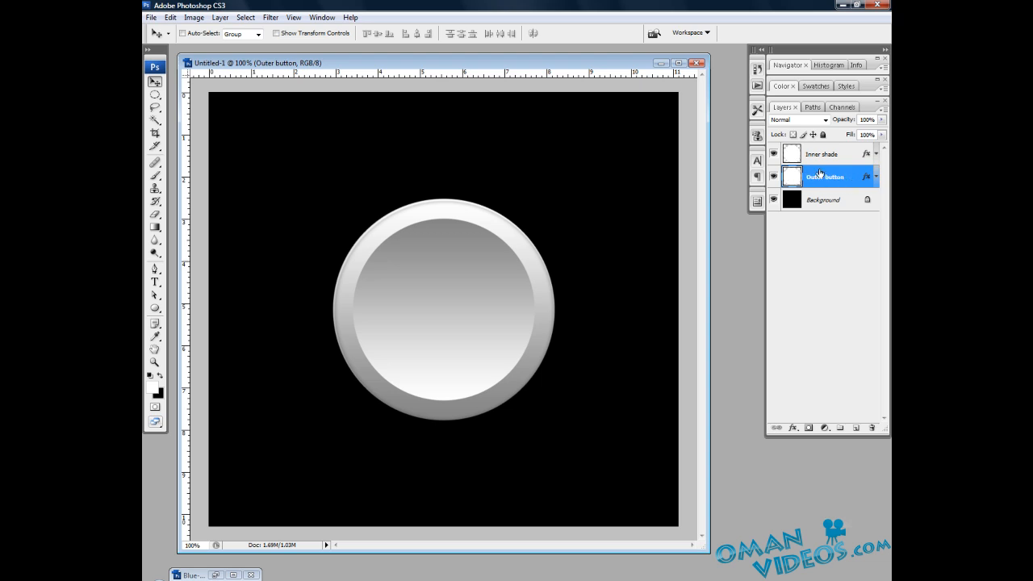
right_click(848, 177)
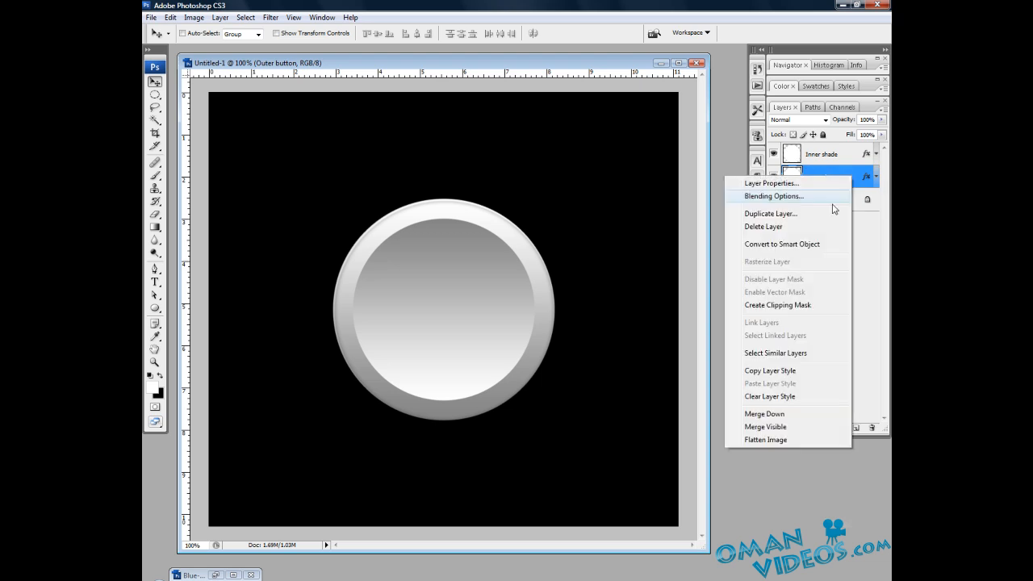
left_click(799, 214)
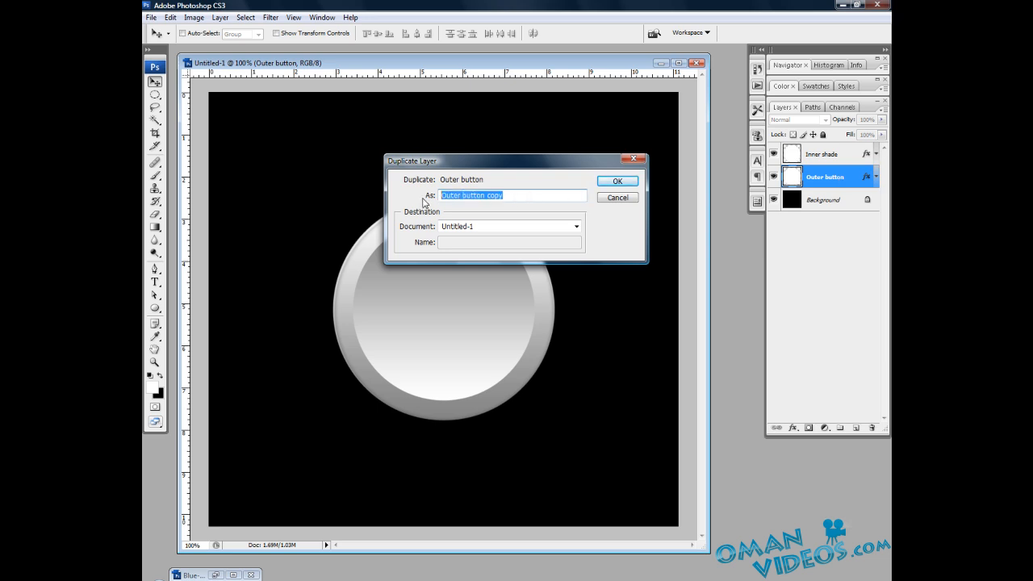
type("Blue")
left_click(627, 182)
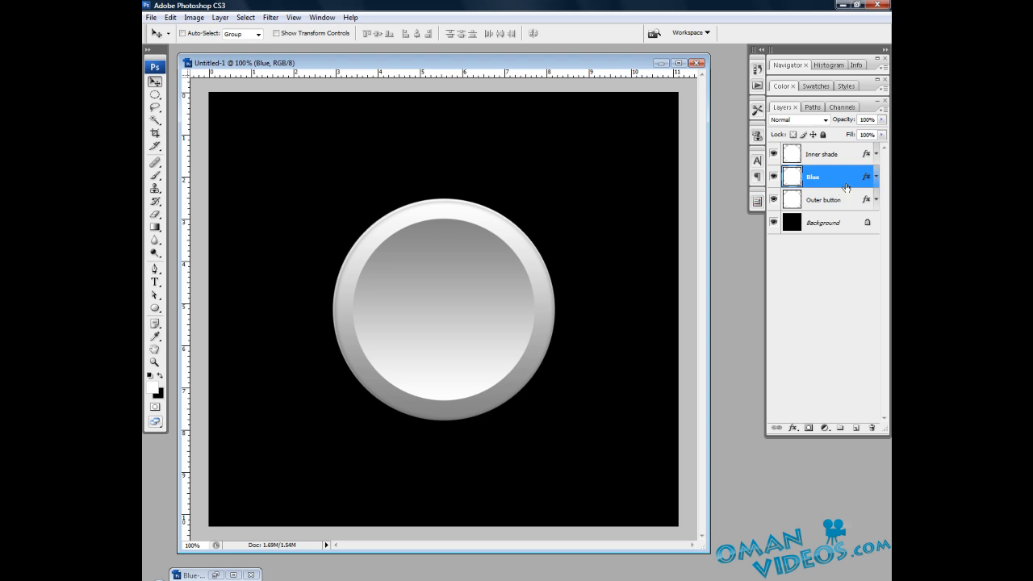
Move the Blue layer above Inner shade in the layer stack and clear its layer style.
left_click_drag(840, 179, 842, 157)
right_click(838, 155)
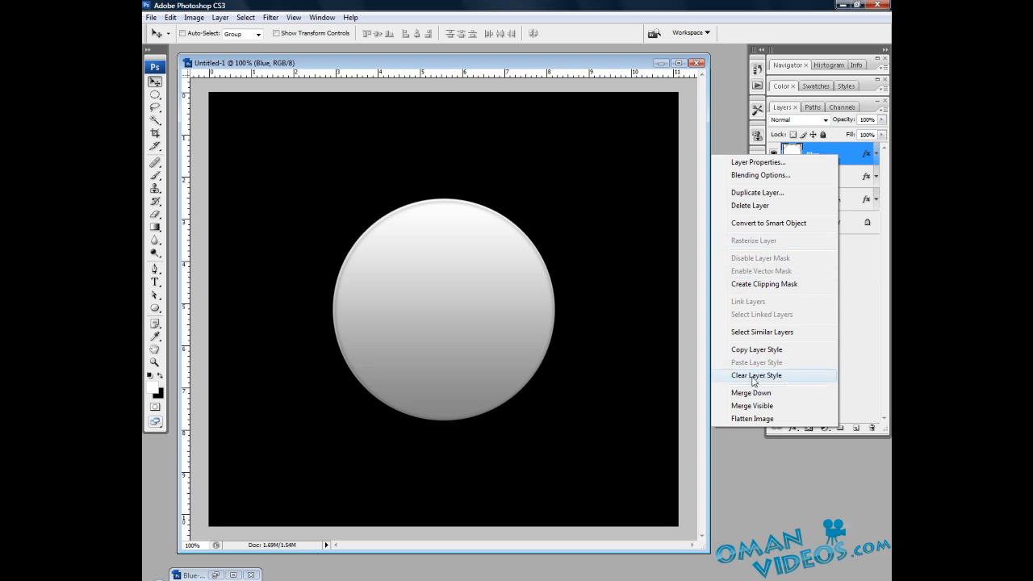
left_click(795, 377)
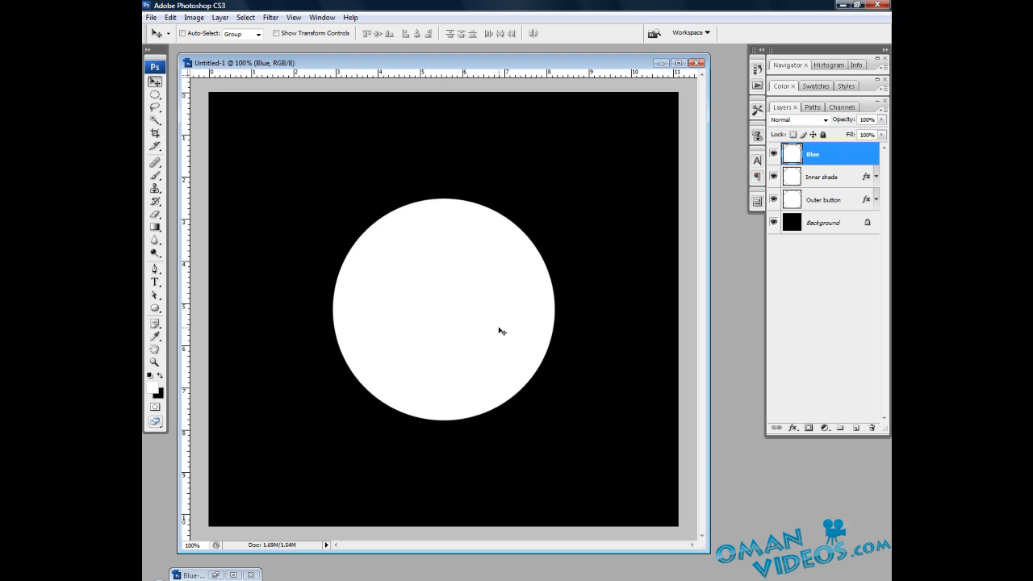
Scale the Blue layer's circle proportionally to 80% in width and height with Free Transform.
key("ctrl+t")
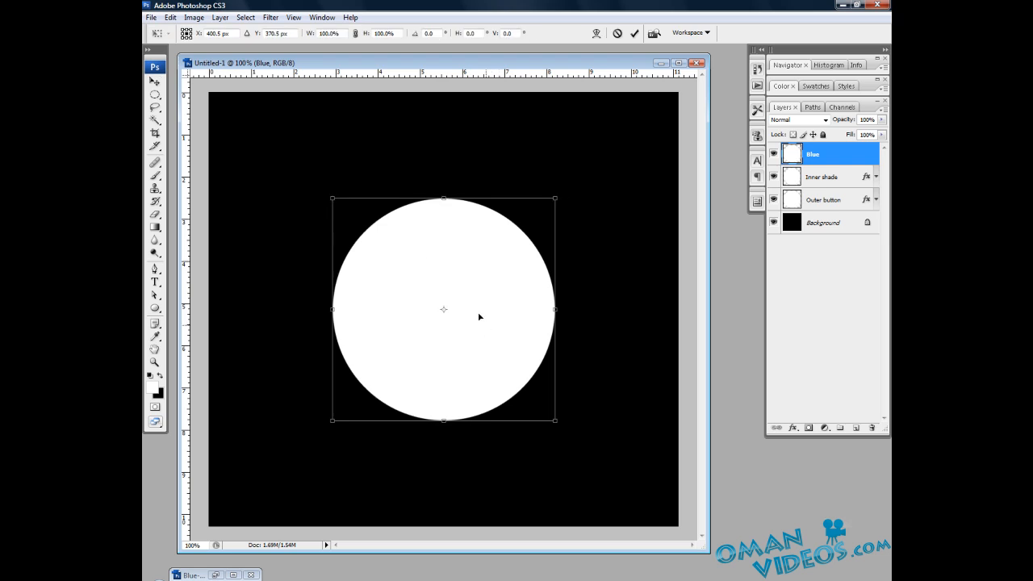
left_click(355, 34)
left_click_drag(322, 33, 329, 33)
type("8")
key("Return")
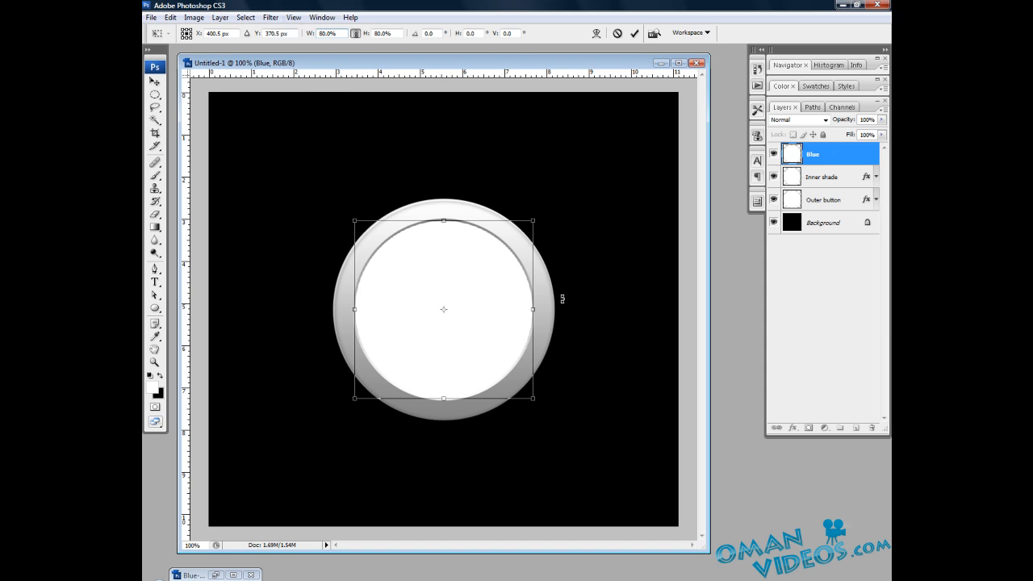
left_click(634, 33)
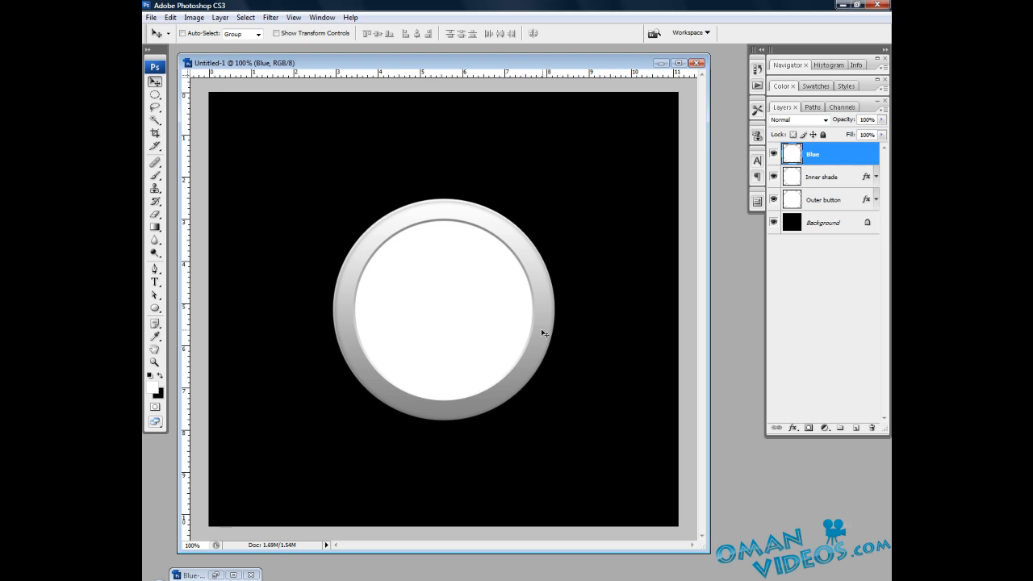
Add a Gradient Overlay to the Blue layer using the dark blue gradient preset.
double_click(852, 158)
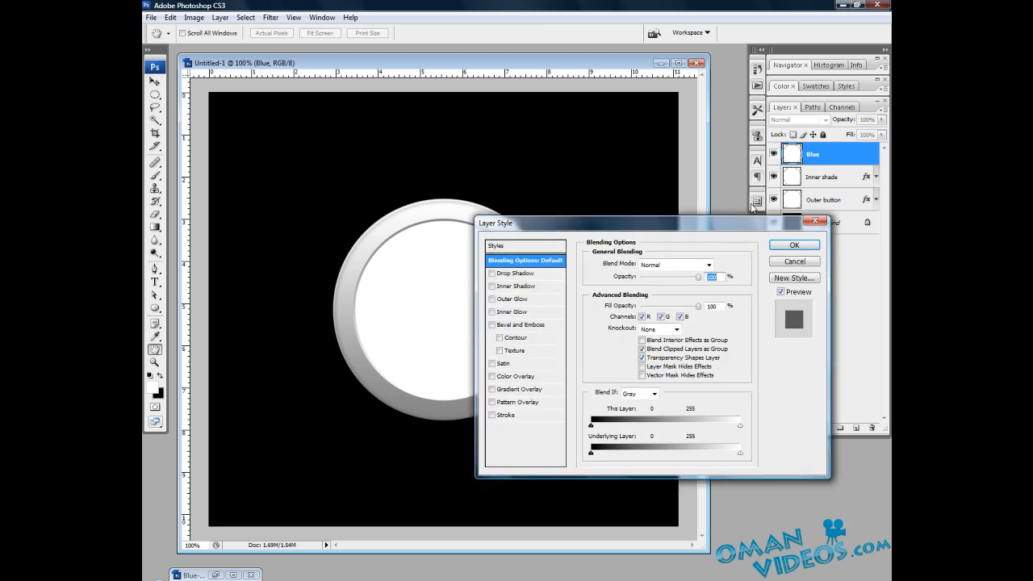
left_click_drag(615, 233, 624, 209)
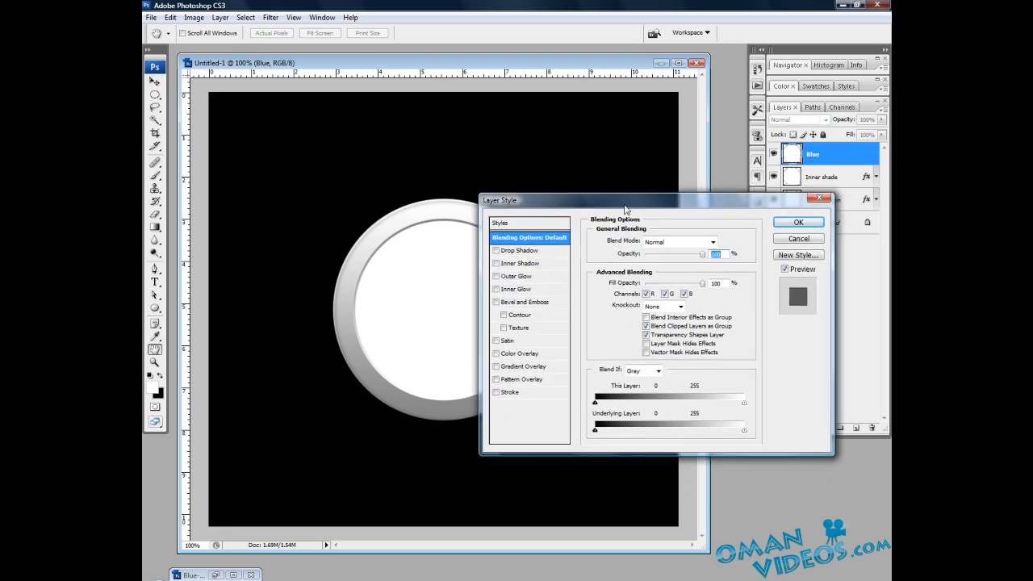
left_click(495, 370)
left_click(531, 368)
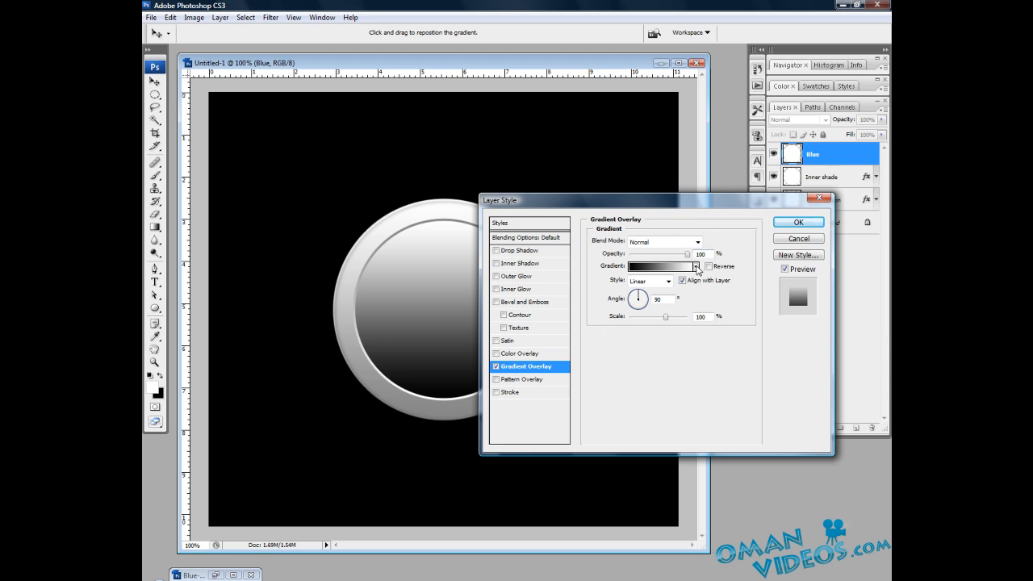
left_click(696, 266)
left_click_drag(713, 319, 716, 335)
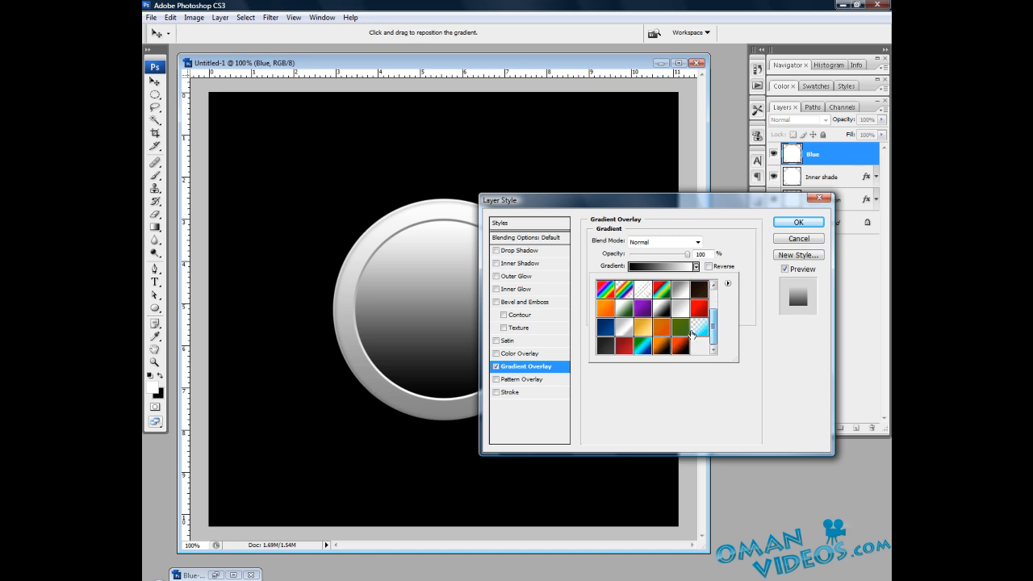
left_click(607, 331)
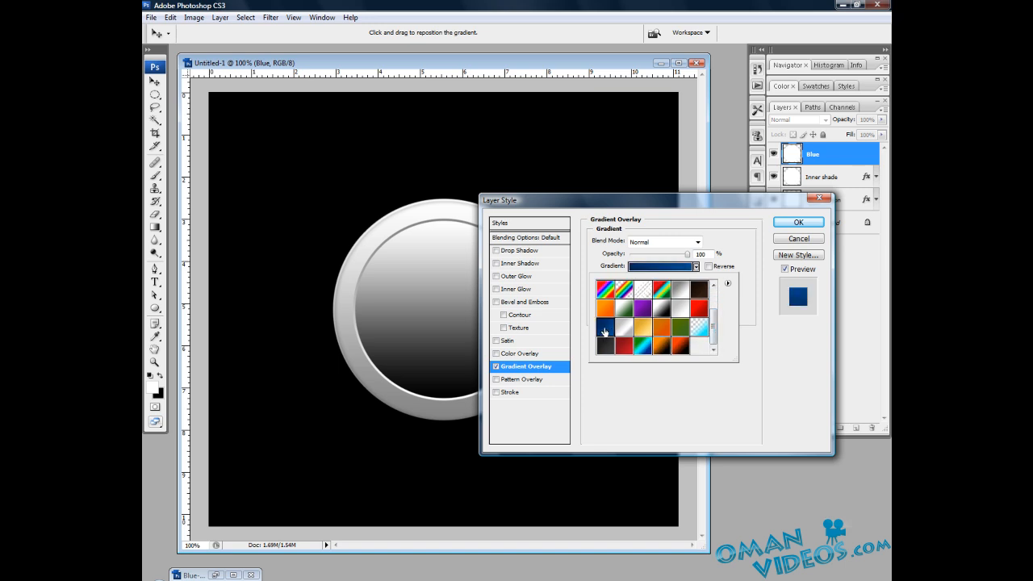
Inspect the colors of the start and end stops of the blue gradient without changing them.
left_click(646, 267)
double_click(425, 333)
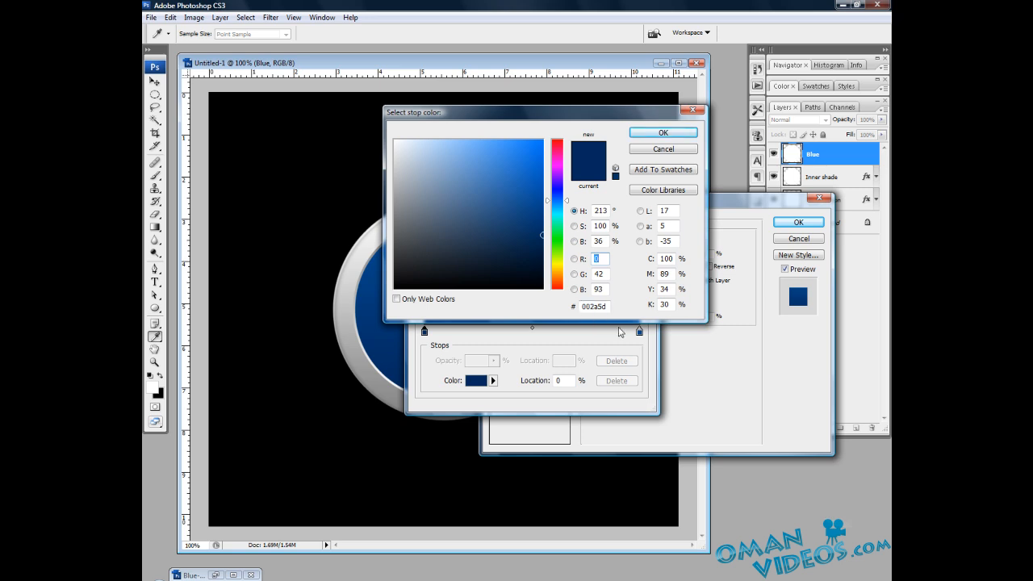
left_click(650, 149)
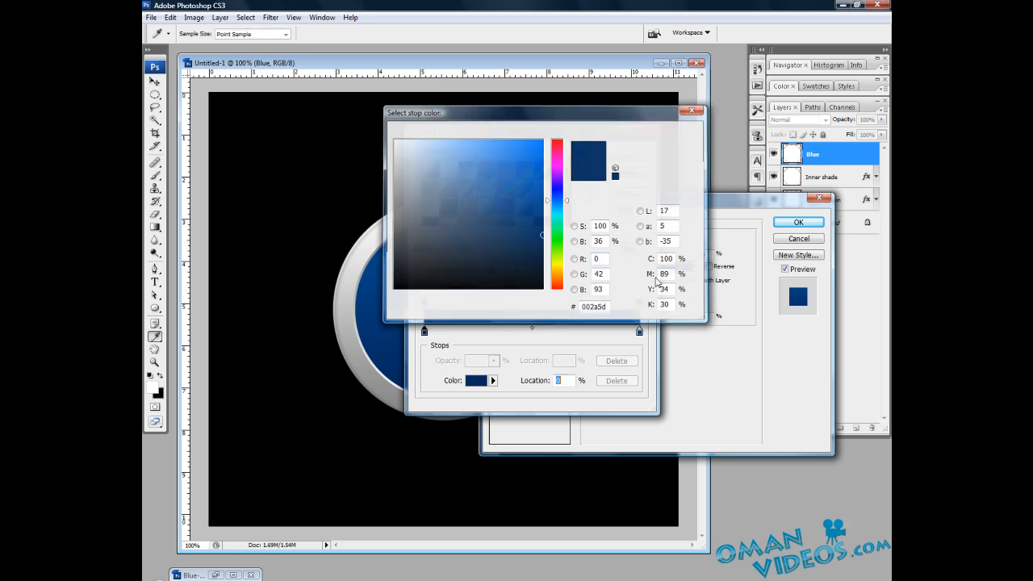
double_click(640, 331)
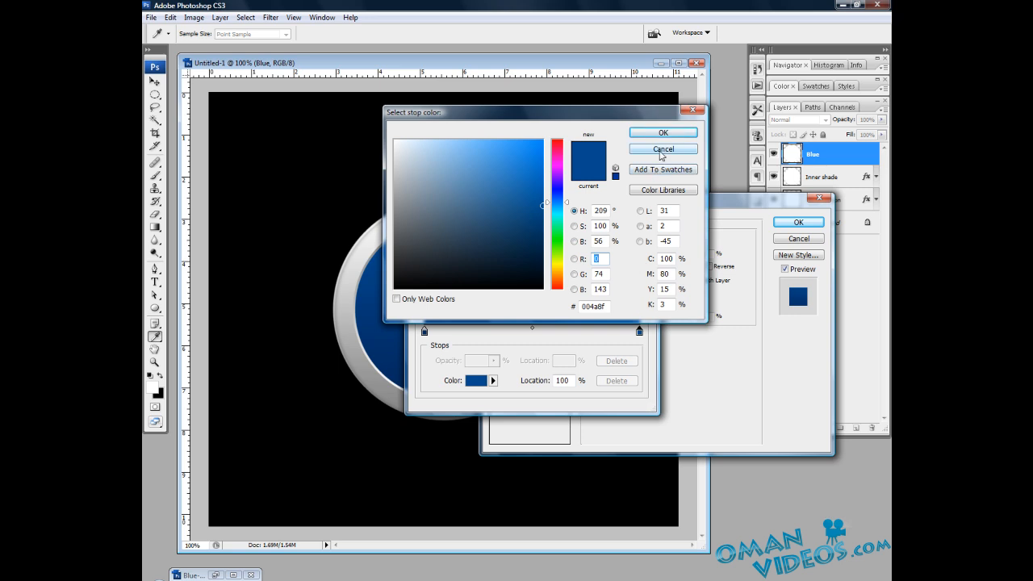
left_click(661, 150)
left_click(634, 158)
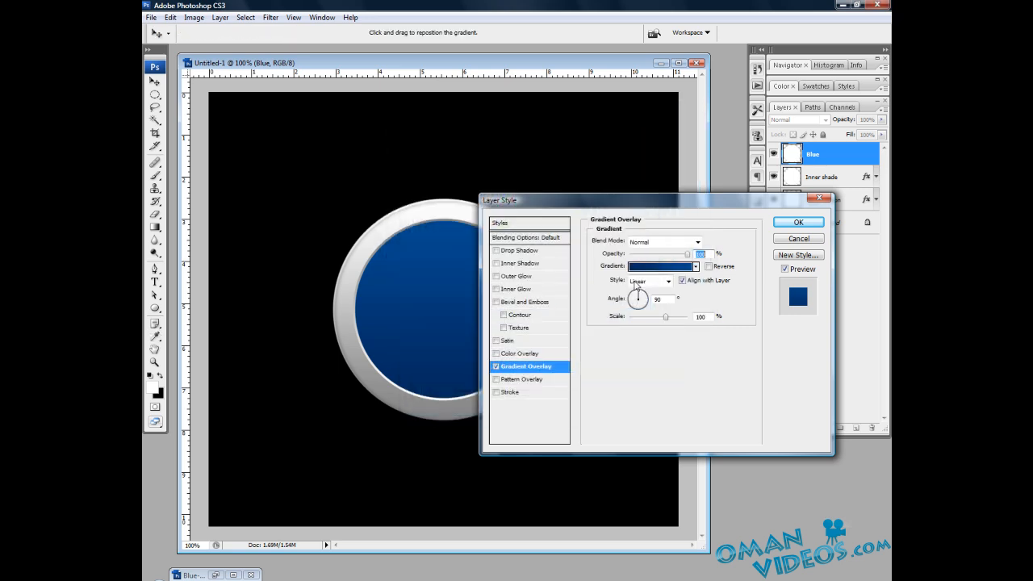
Apply the Gradient Overlay to the Blue layer and collapse its effects list.
left_click_drag(659, 206, 656, 185)
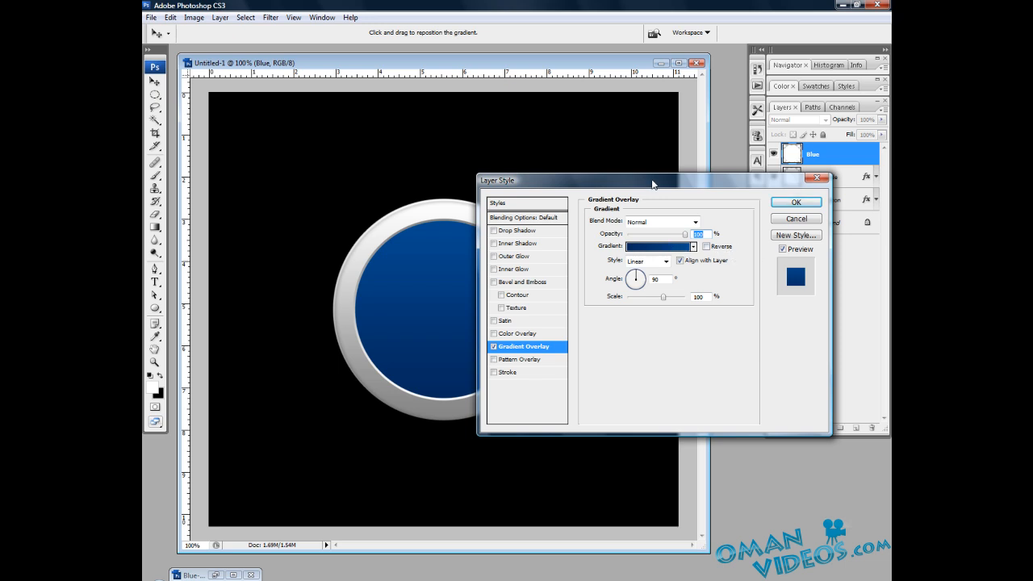
left_click_drag(662, 184, 719, 166)
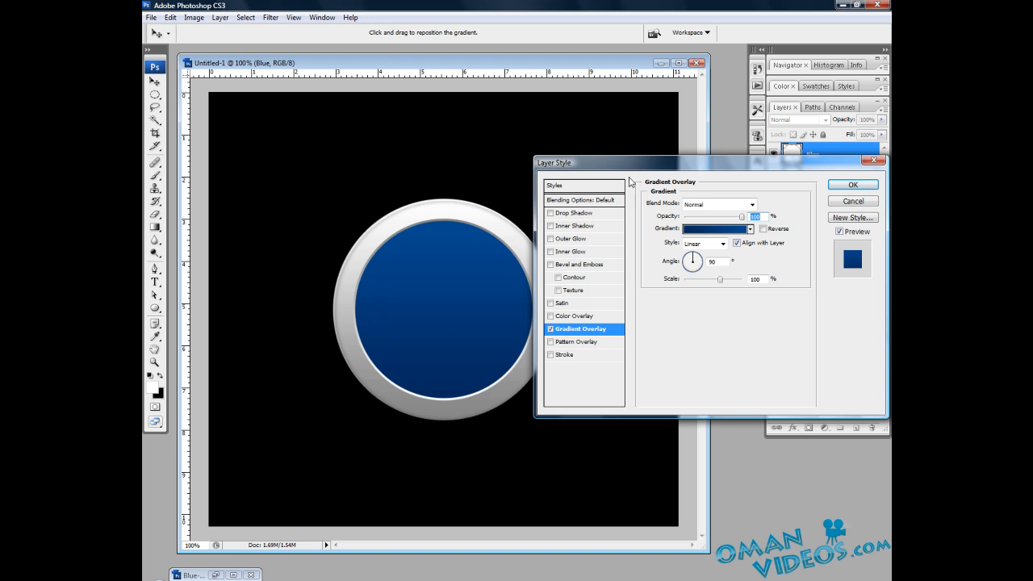
left_click_drag(638, 165, 595, 191)
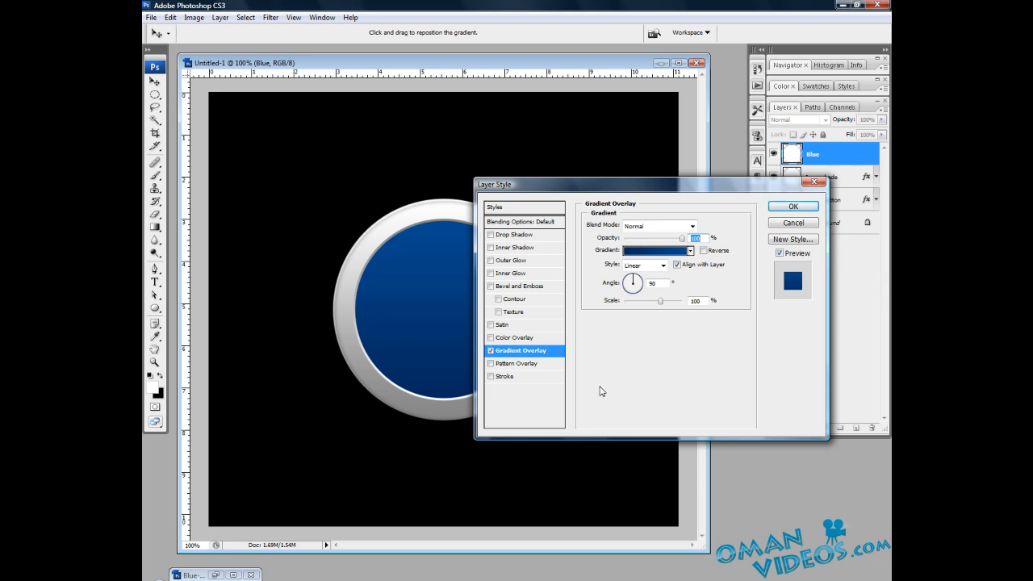
left_click(793, 205)
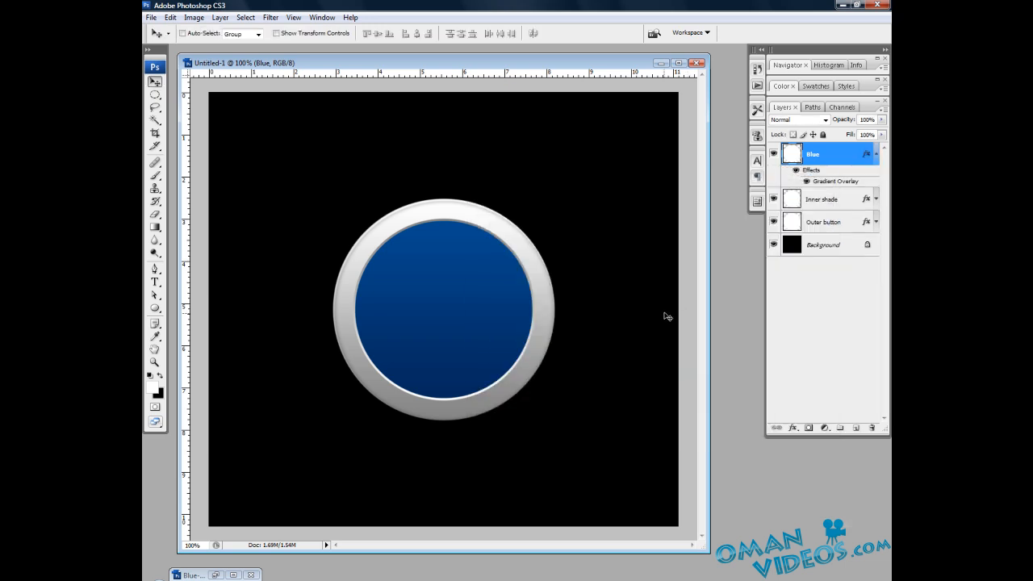
left_click(875, 154)
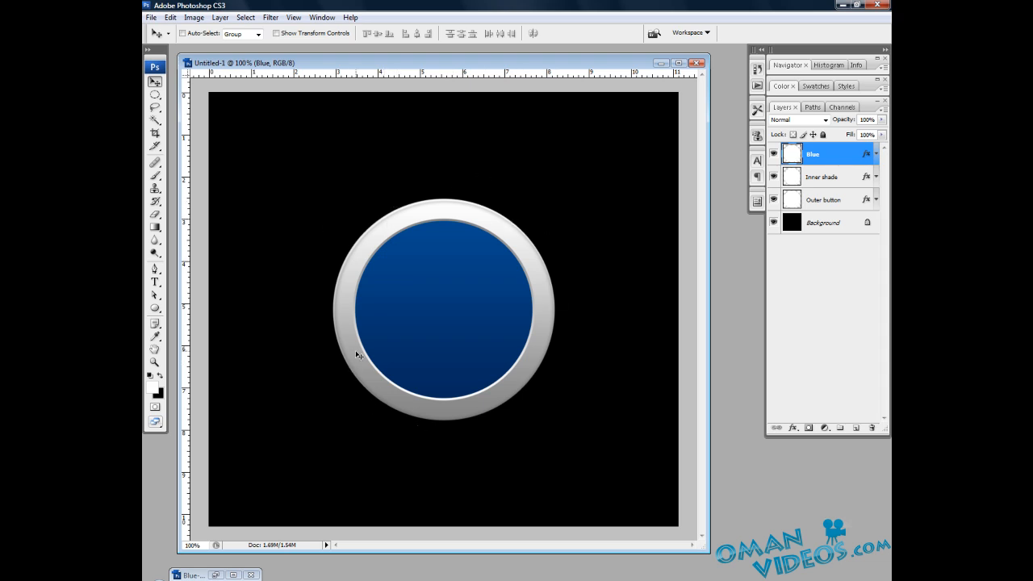
Create a new top layer named "Shine 1" and load the Outer button layer's outline as a selection.
left_click(854, 428)
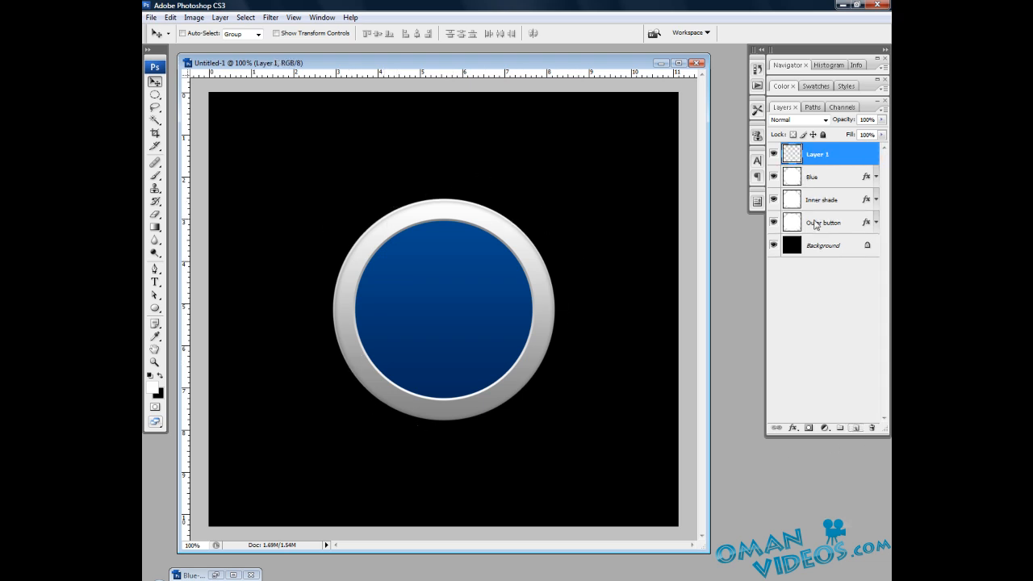
double_click(816, 155)
type("sh")
key("Return")
left_click(789, 179, "ctrl")
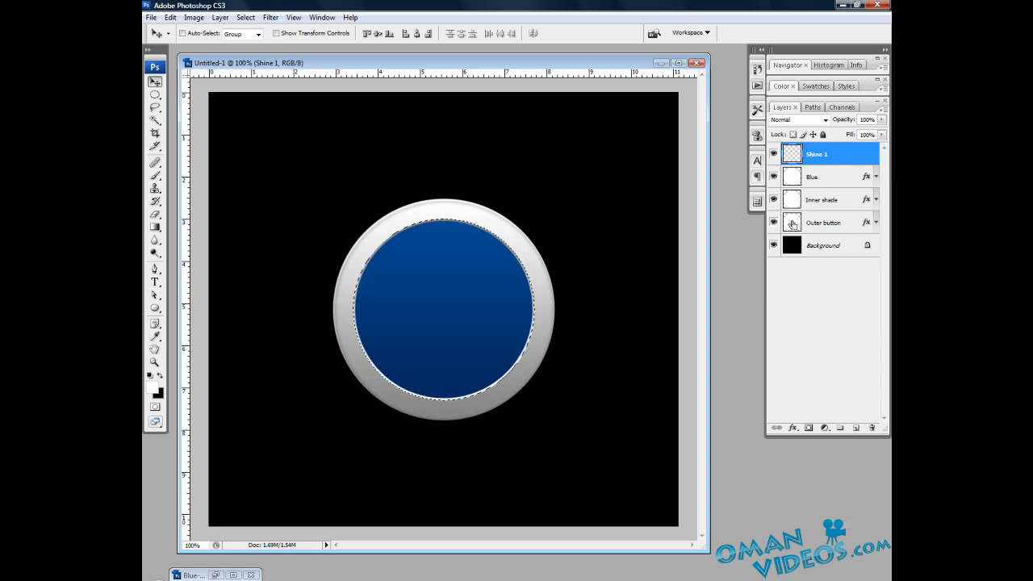
left_click(794, 228, "ctrl")
Draw a downward-bowing Pen path across the button's upper part, extending past both sides, and remove the end point's outgoing handle.
left_click(156, 271)
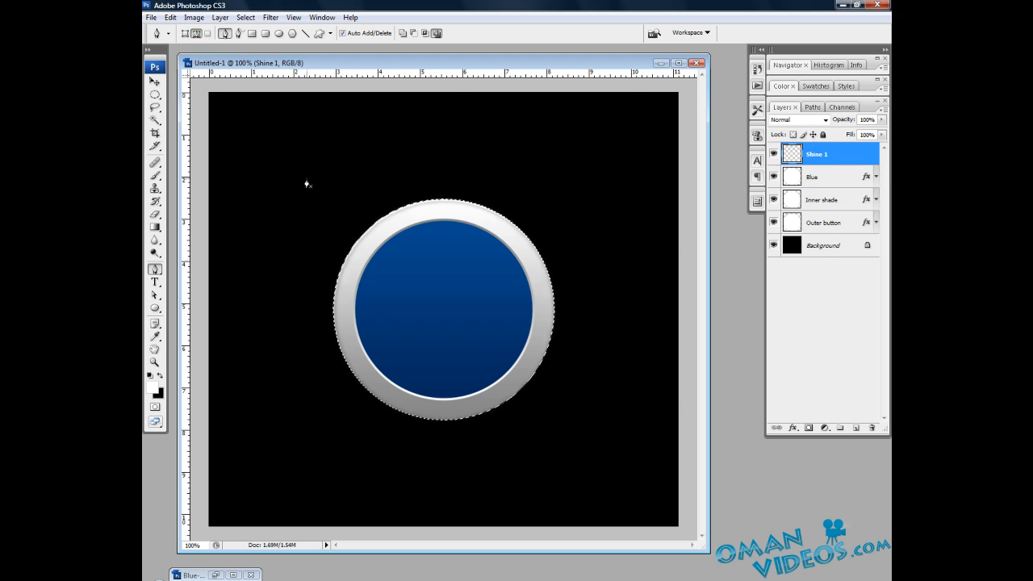
left_click_drag(308, 209, 371, 241)
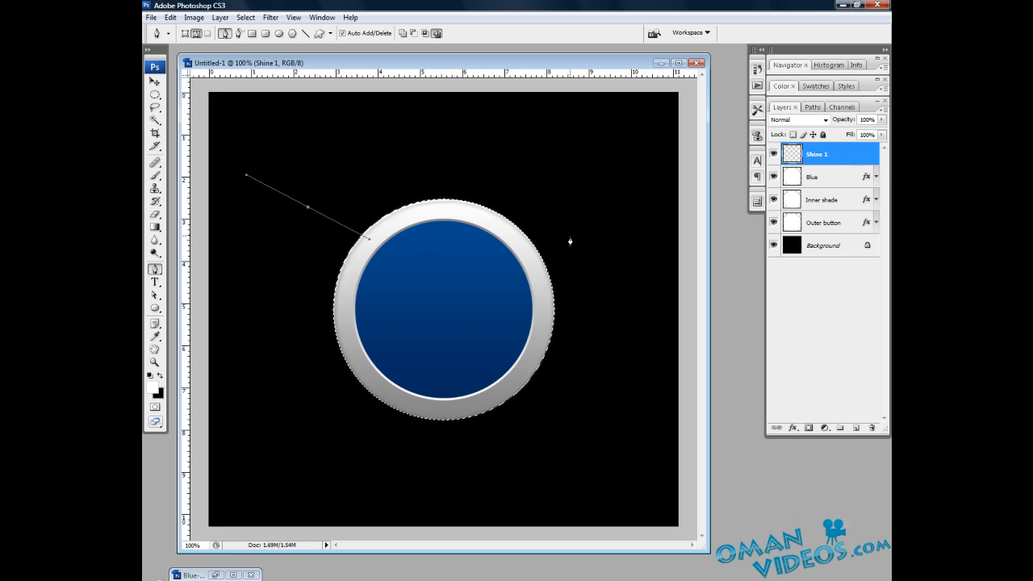
left_click_drag(577, 262, 649, 249)
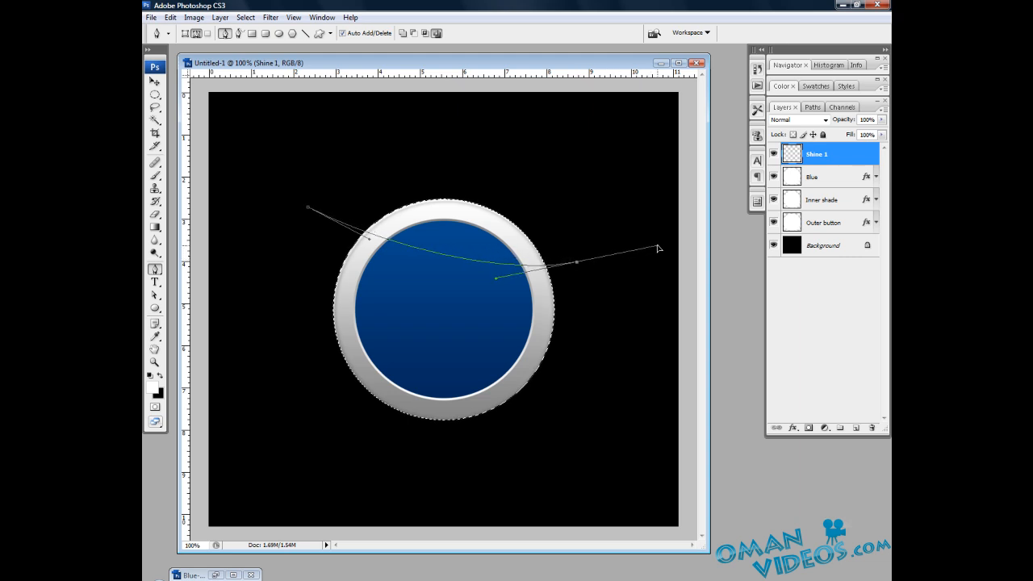
left_click(578, 266, "alt")
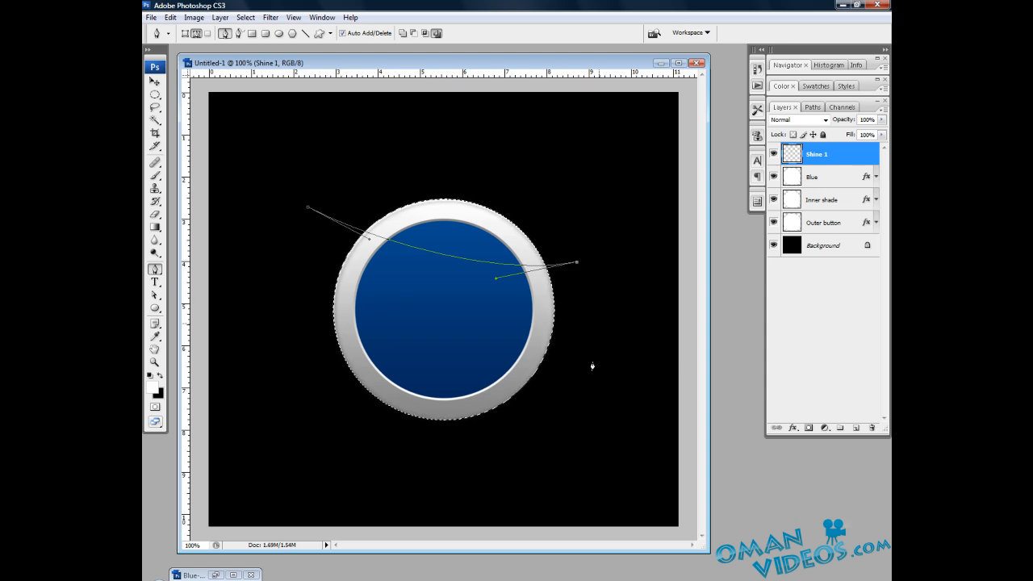
Continue the path with straight segments around the lower part of the button and close it at the starting point.
left_click(510, 448)
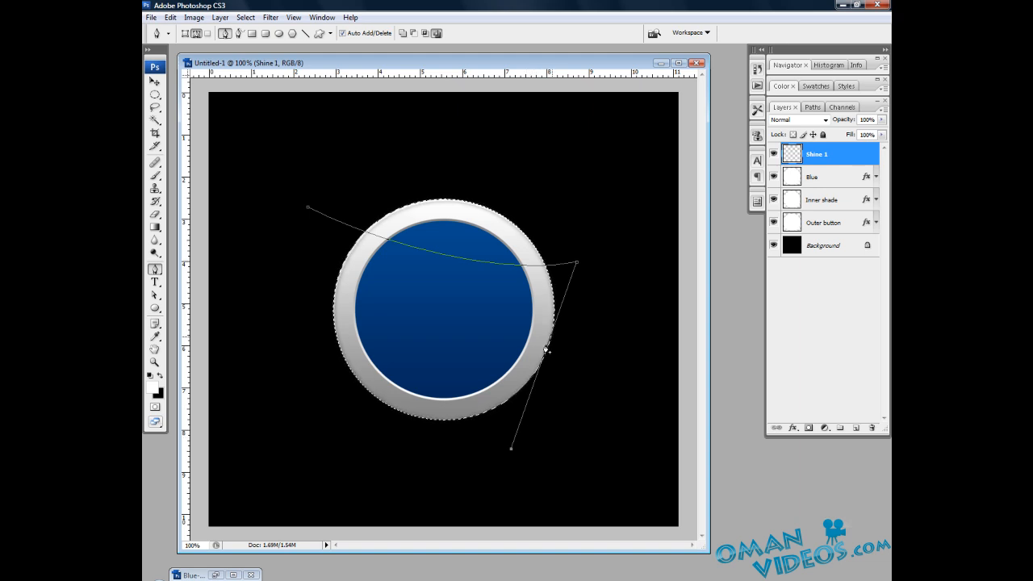
key("ctrl+z")
left_click(535, 438)
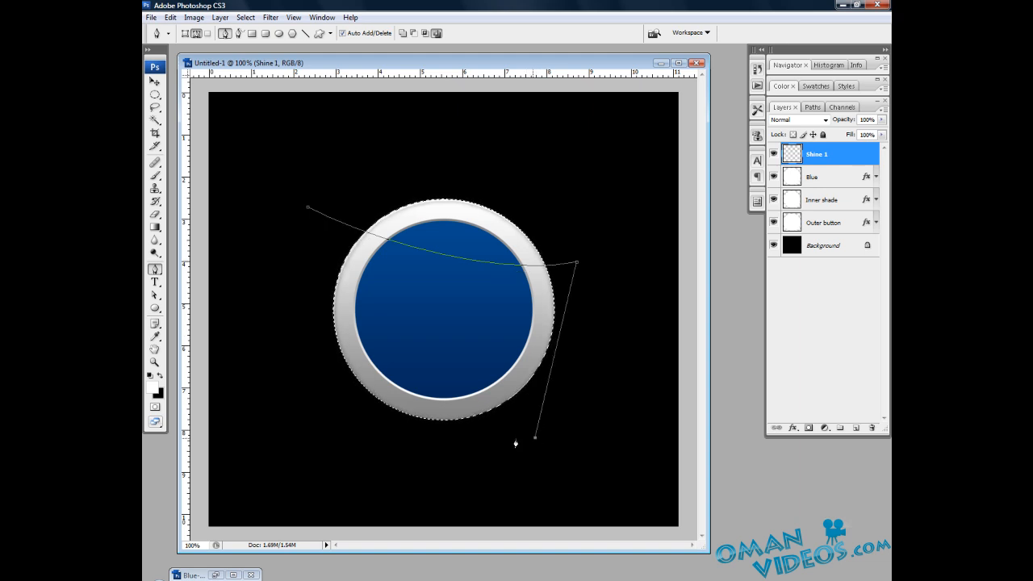
left_click(340, 439)
left_click(302, 283)
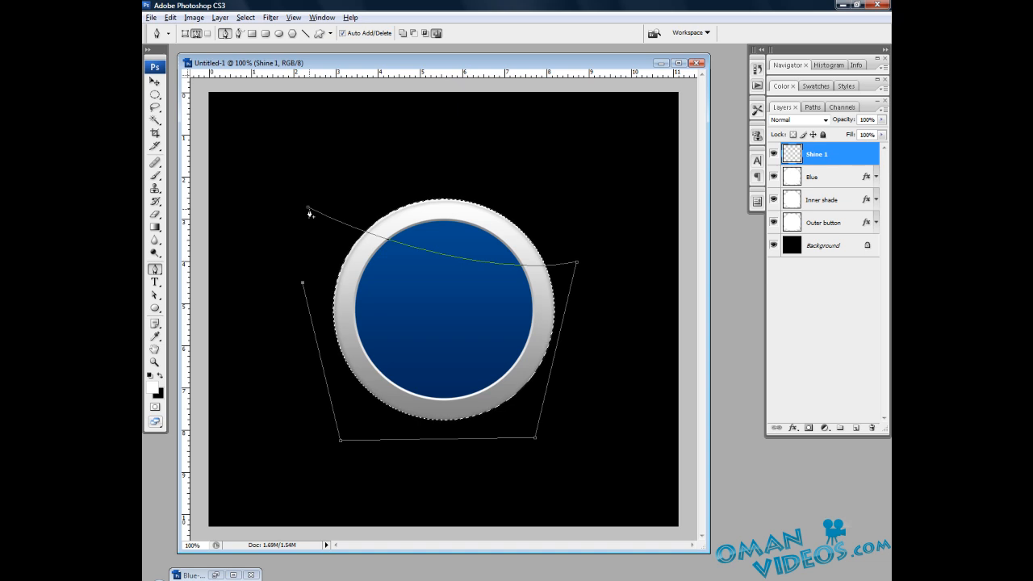
left_click(308, 208)
key("ctrl+z")
left_click(308, 209)
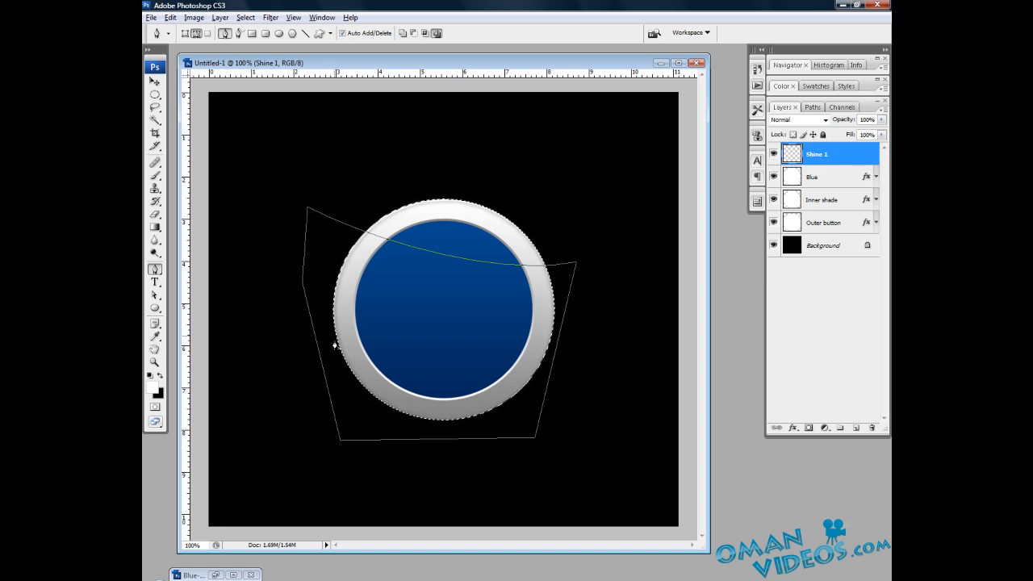
Convert the closed path to a selection with a 0-pixel feather, subtracting it from the existing circular selection.
right_click(374, 296)
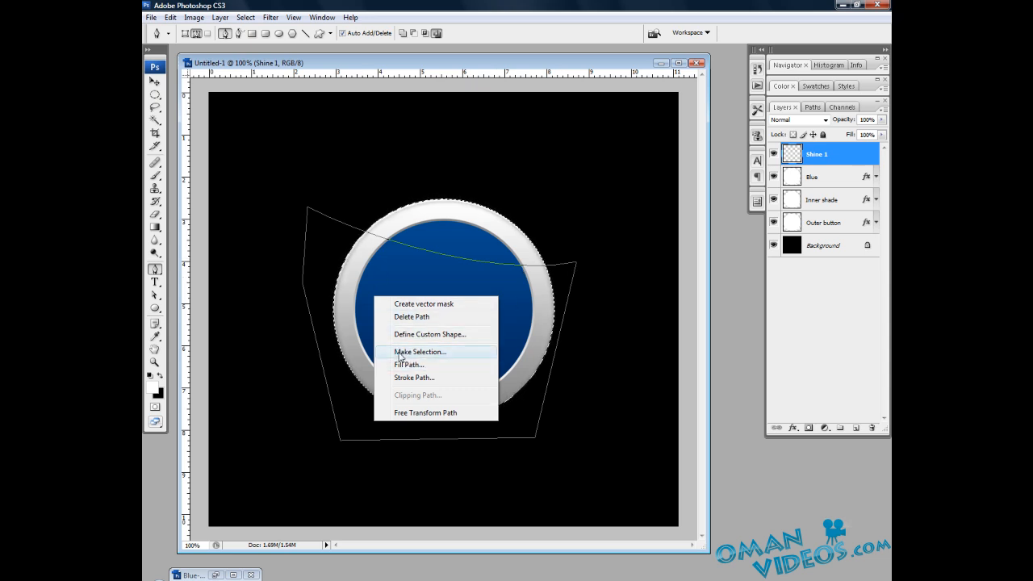
left_click(473, 347)
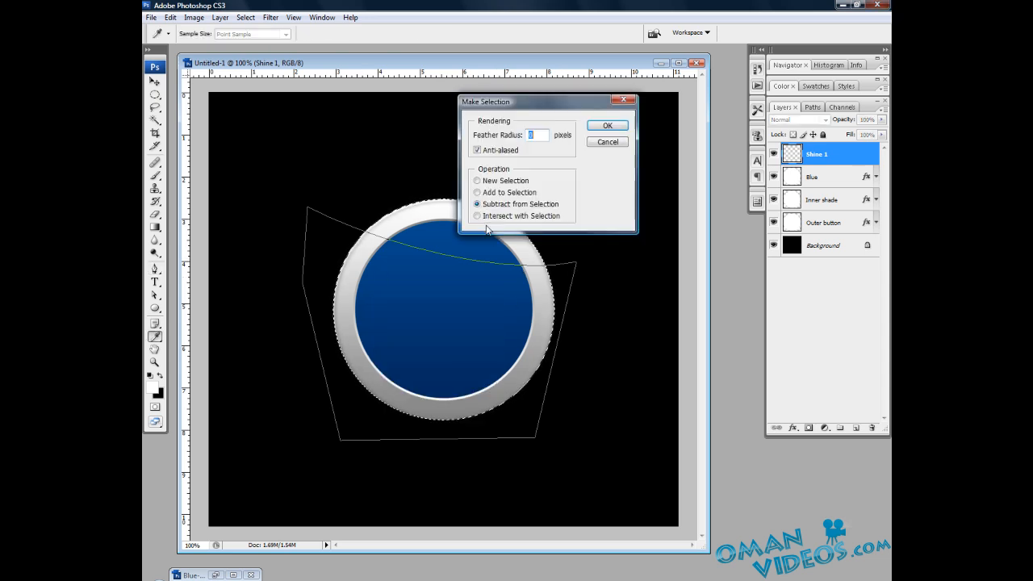
left_click_drag(517, 110, 497, 244)
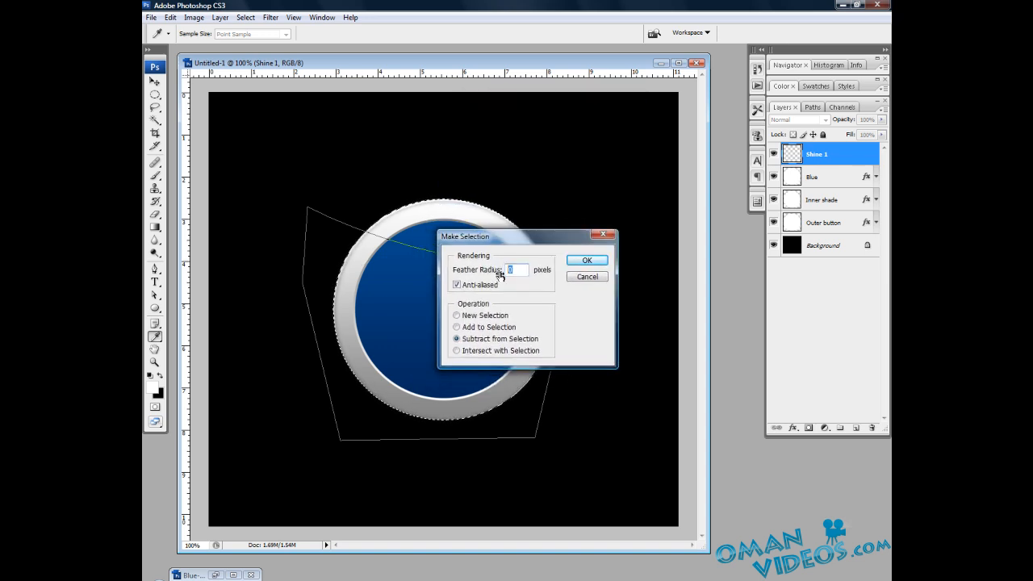
left_click(457, 339)
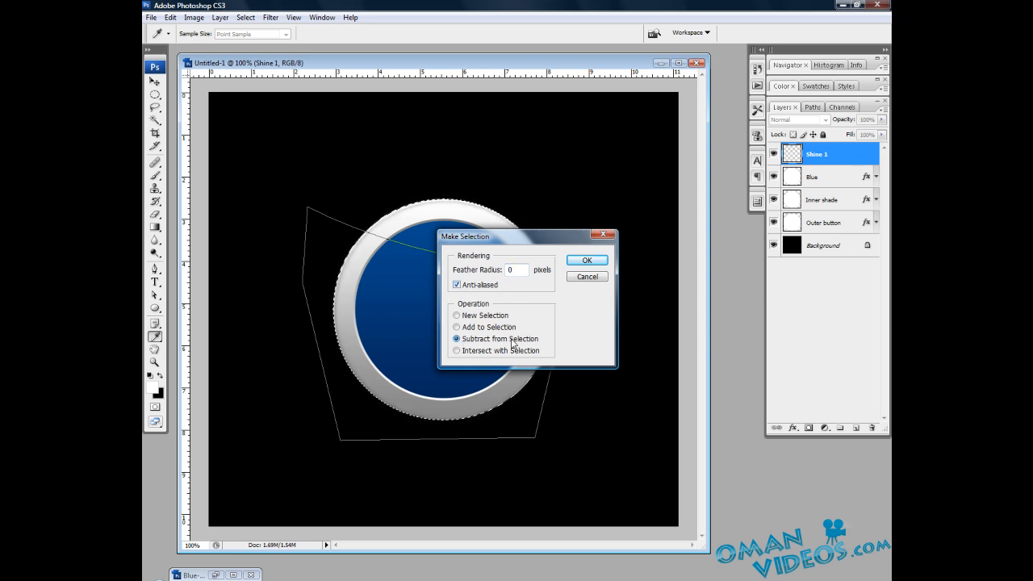
left_click_drag(468, 235, 531, 225)
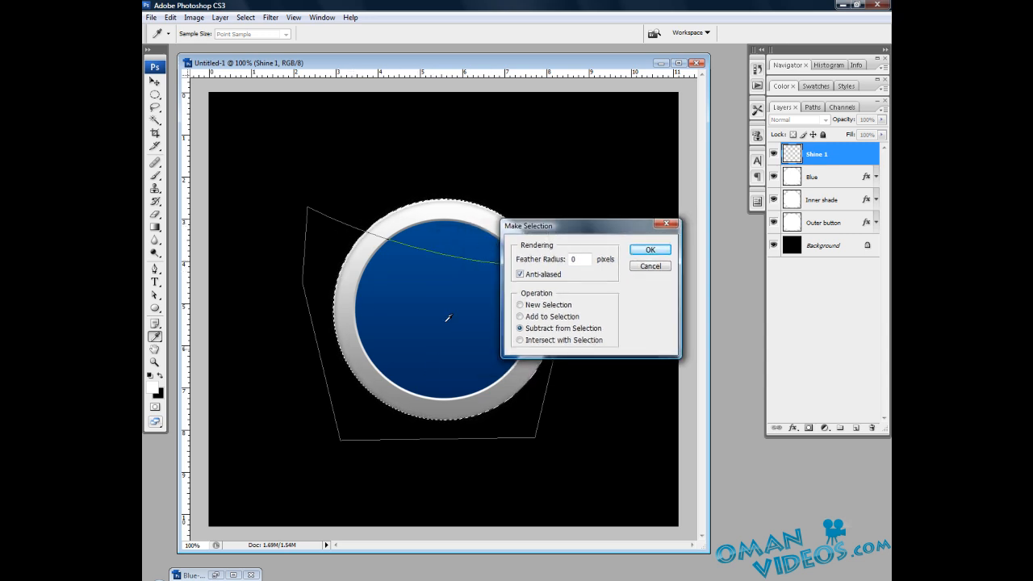
left_click_drag(549, 226, 442, 285)
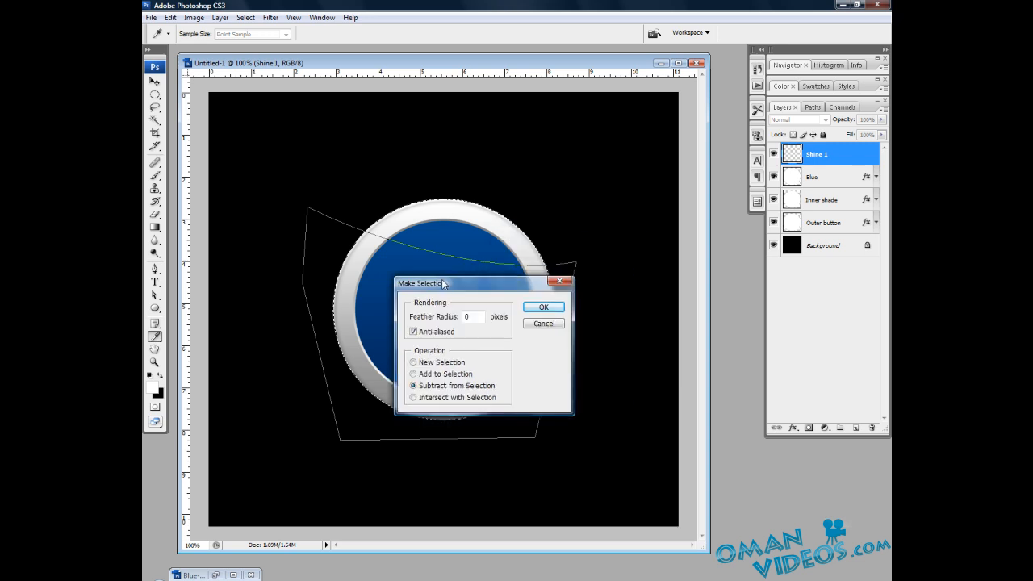
left_click(544, 312)
key("p")
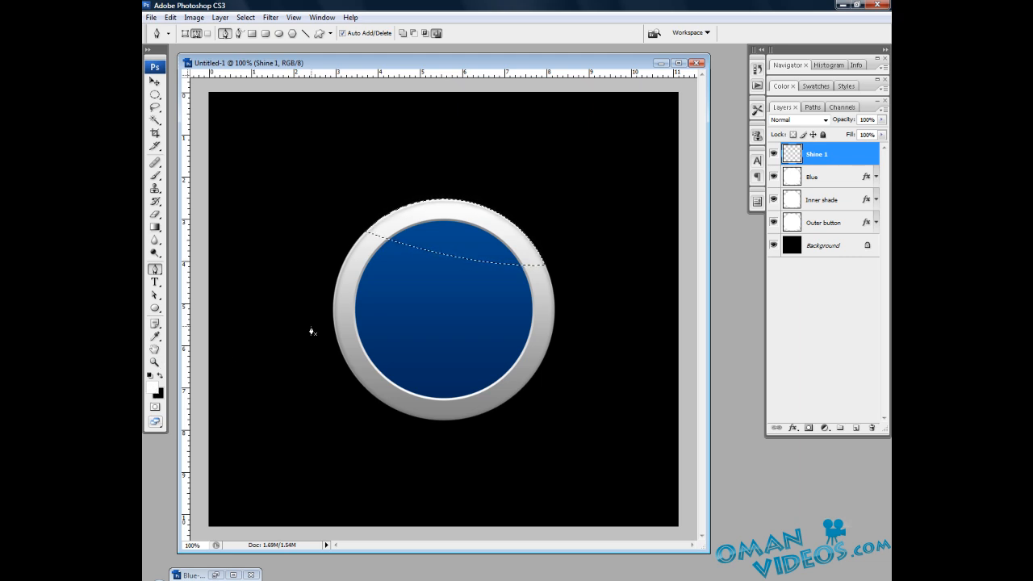
Fill the remaining upper selection on the Shine 1 layer with the white foreground color and deselect.
key("alt")
key("alt")
key("alt+BackSpace")
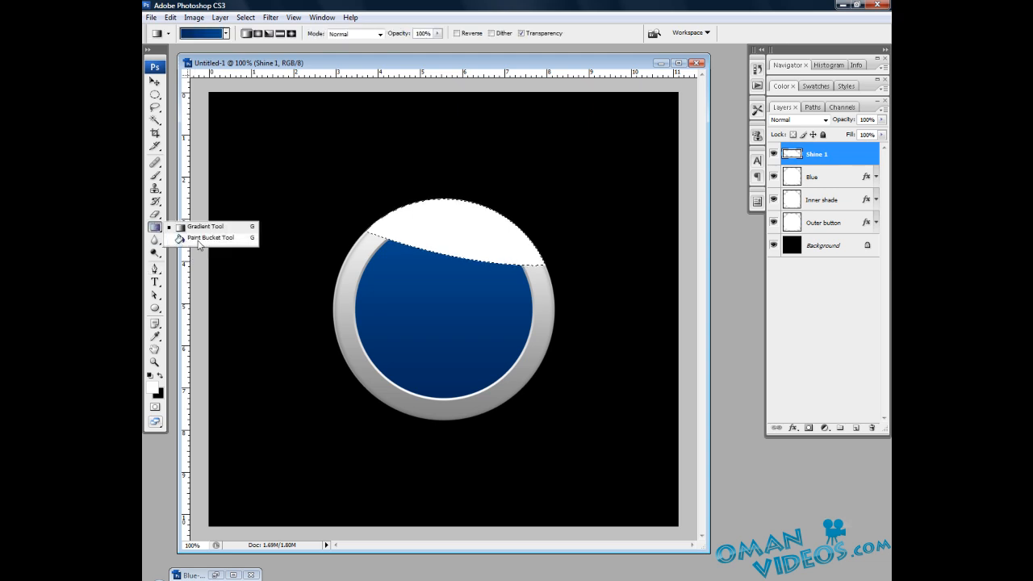
left_click(201, 239)
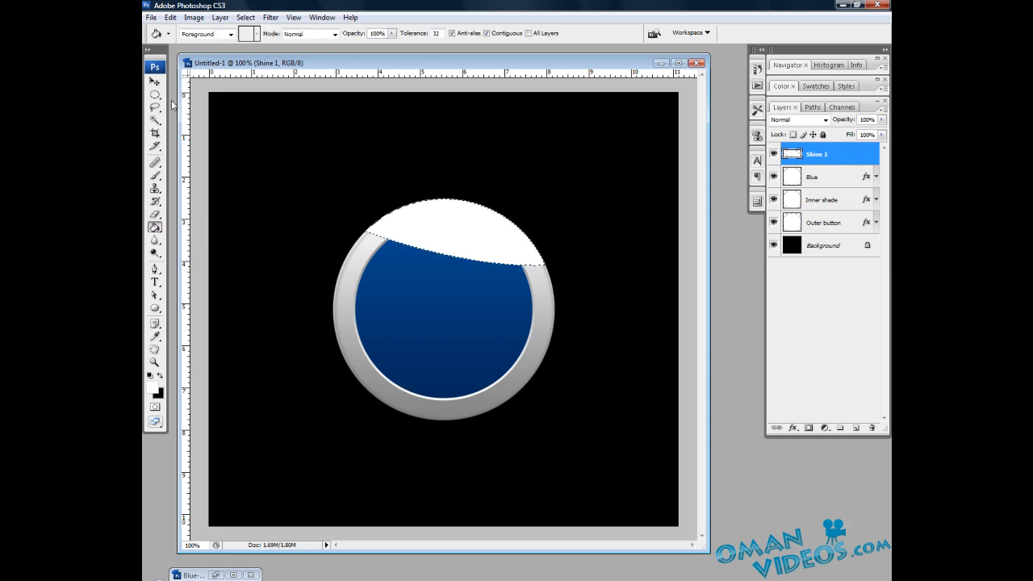
key("v")
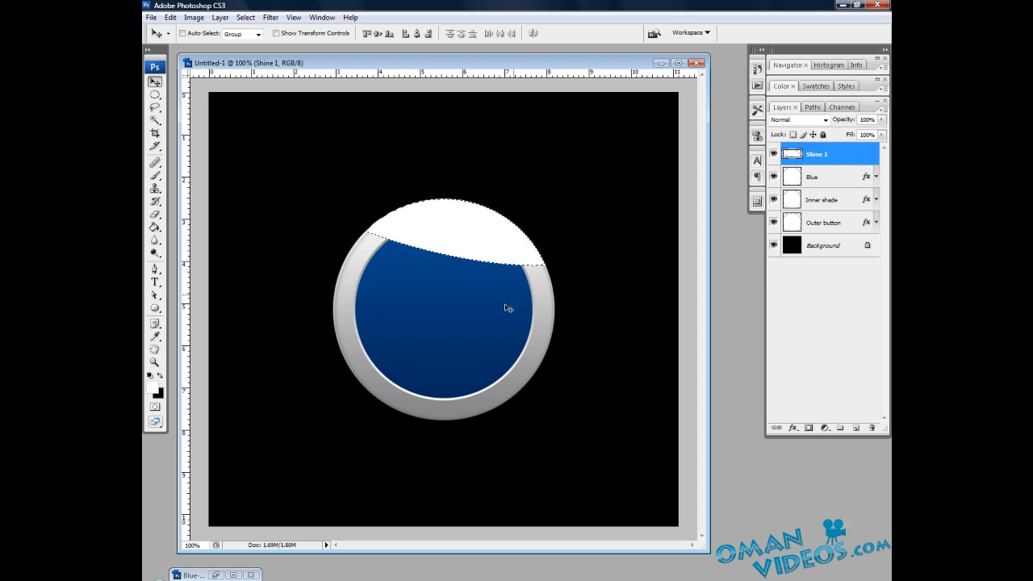
key("ctrl+d")
Reduce the Shine 1 layer's opacity to 15%, keeping its blending mode at Normal.
left_click(865, 119)
type("59")
key("Return")
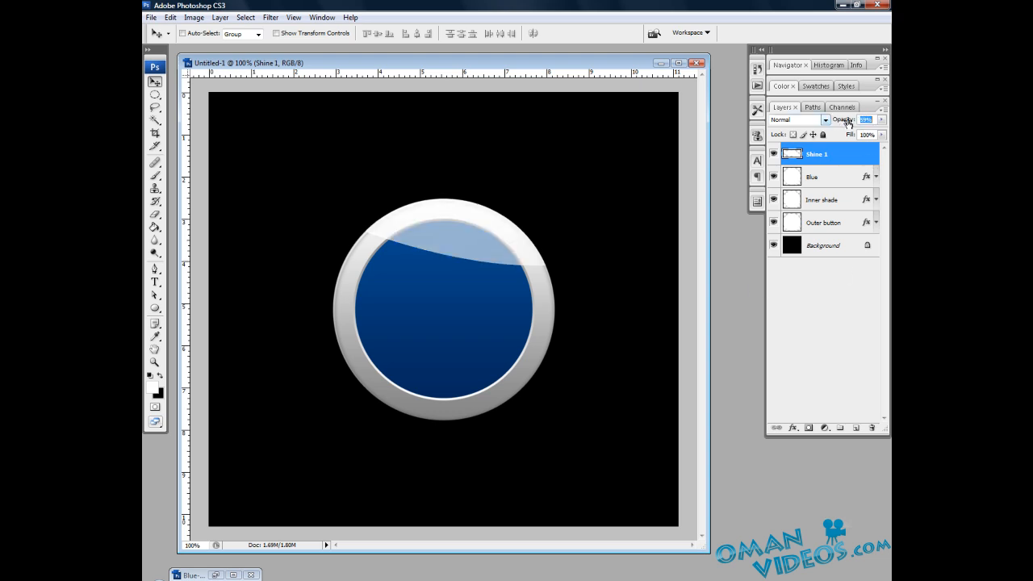
left_click_drag(848, 123, 817, 121)
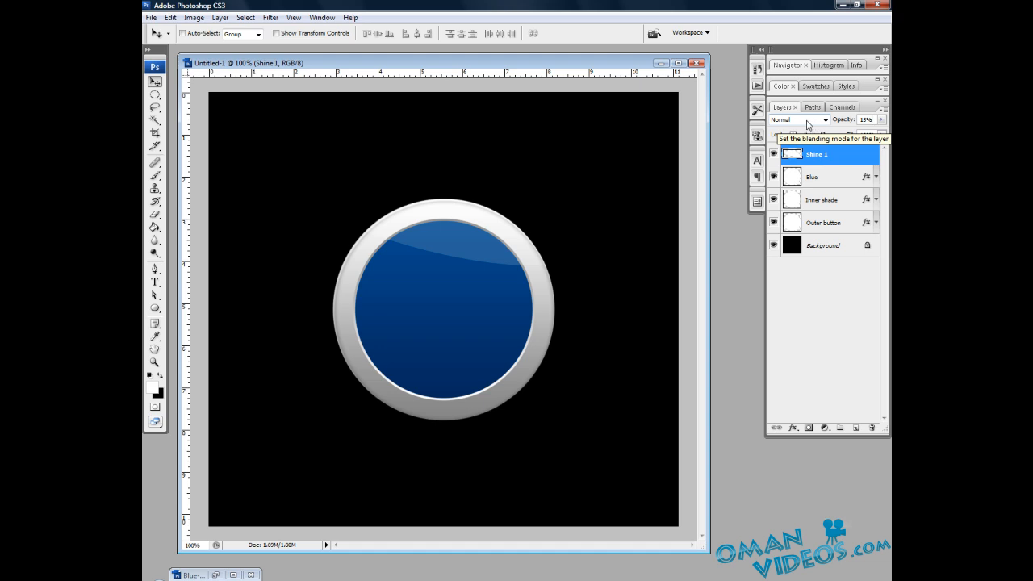
left_click(822, 120)
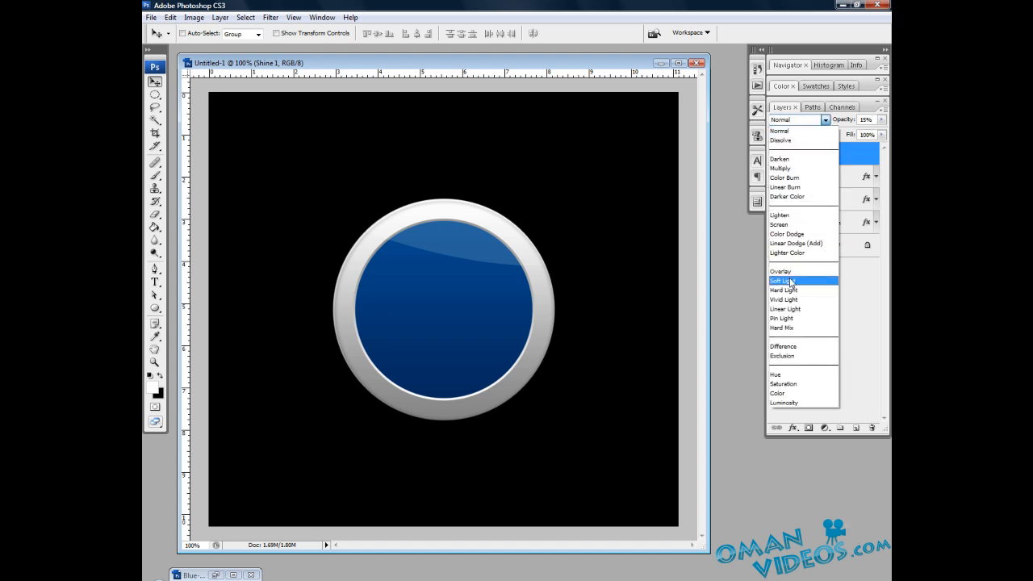
left_click(828, 123)
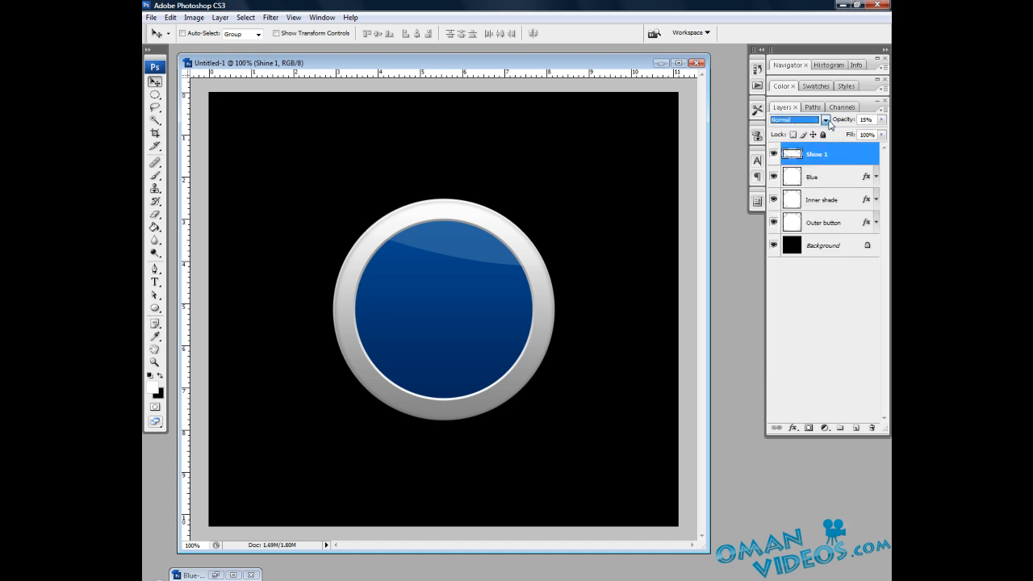
left_click(587, 260)
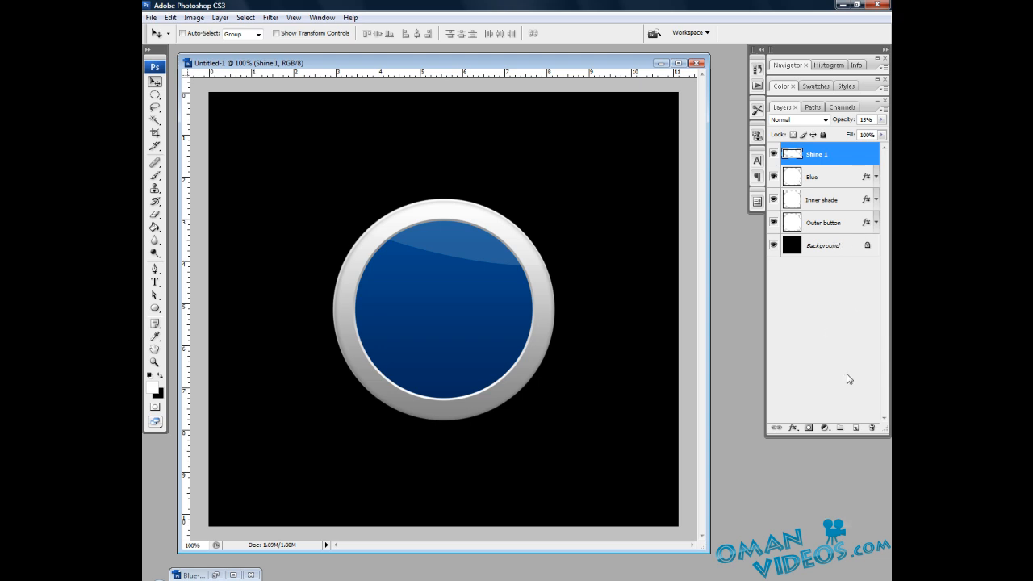
Create a new top layer named "Shine 2".
left_click(854, 432)
double_click(815, 154)
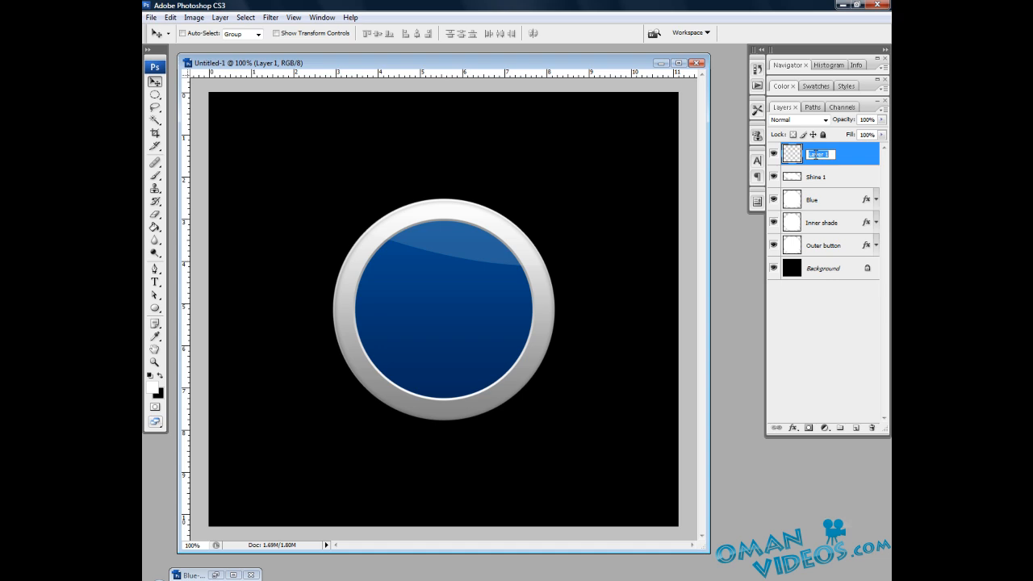
type("Shine 2")
key("Return")
Draw a curved Pen segment just inside the blue circle's right edge, running downward below the first shine.
left_click(155, 269)
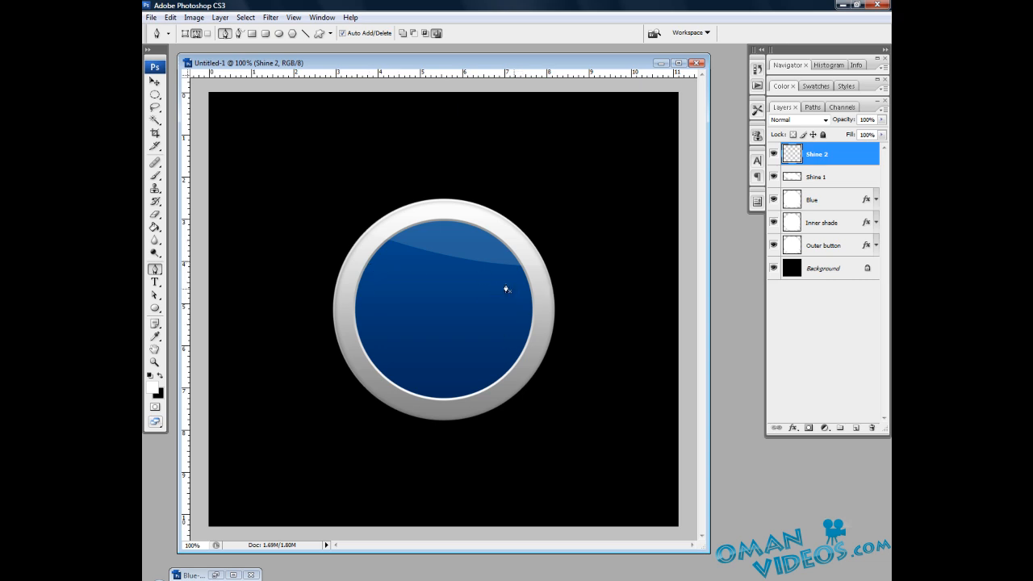
key("z")
left_click_drag(476, 230, 597, 377)
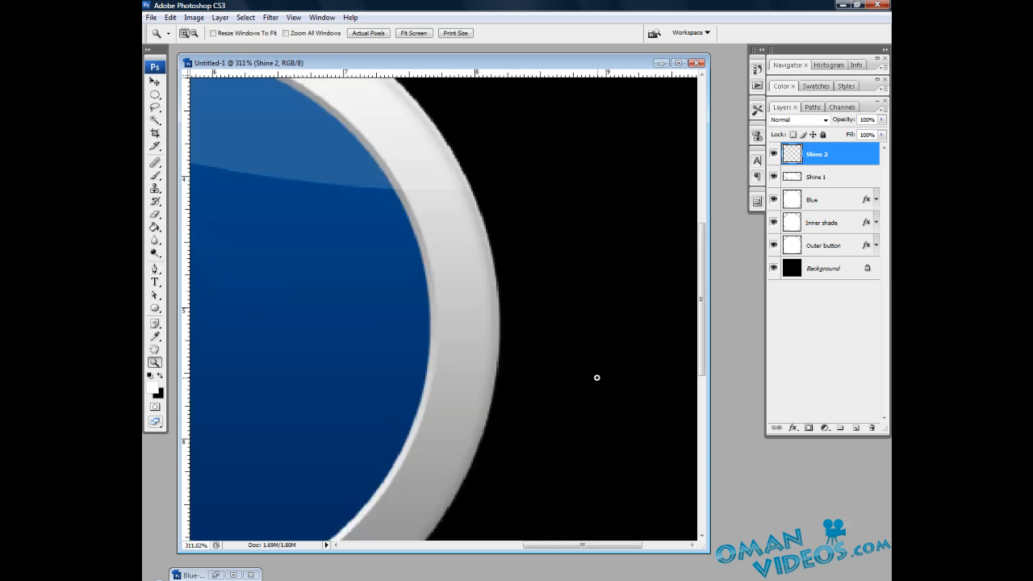
key("space")
left_click_drag(435, 334, 518, 273)
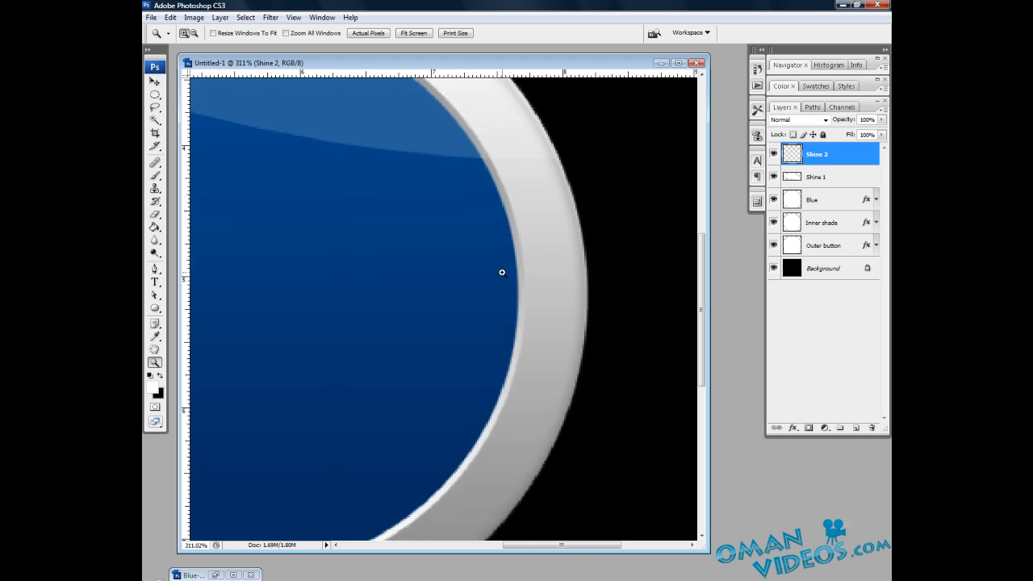
key("b")
key("p")
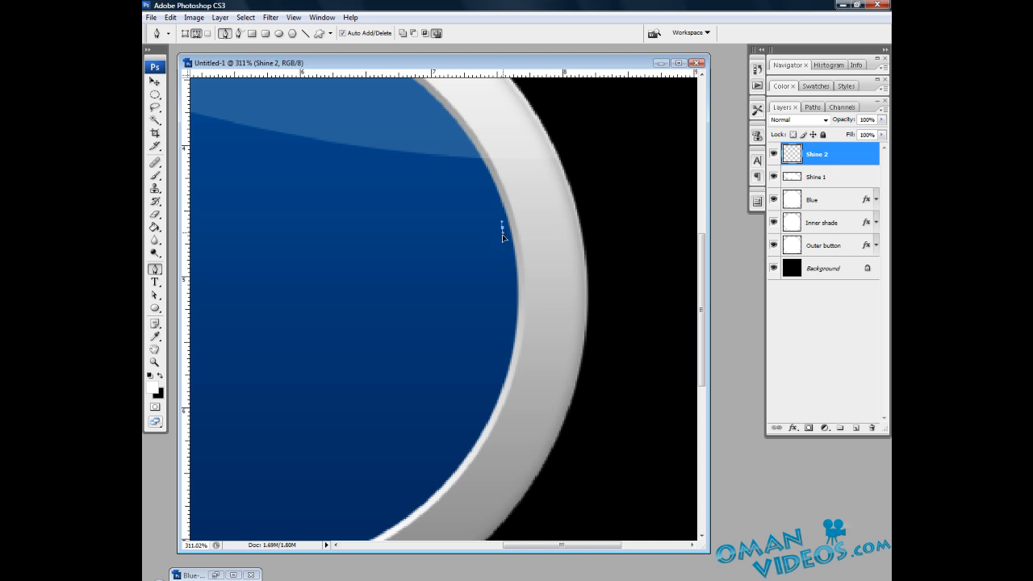
left_click_drag(502, 234, 511, 285)
left_click_drag(490, 397, 462, 449)
Remove the lower anchor's outgoing handle and close the path with a slightly flatter return curve, forming a thin crescent.
key("alt")
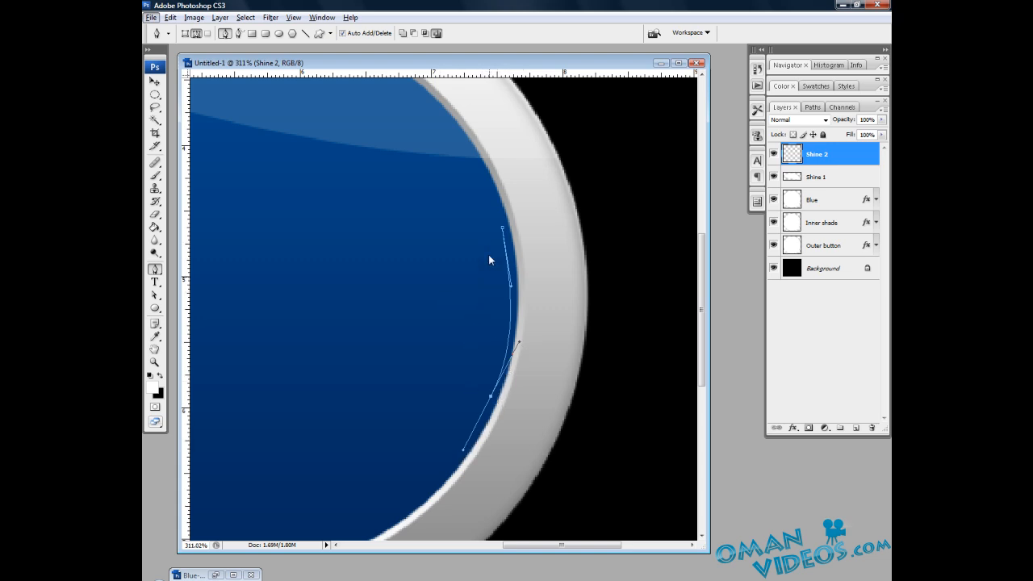
left_click_drag(502, 228, 502, 233)
key("ctrl+z")
left_click(492, 396)
left_click(503, 233)
left_click_drag(502, 212, 487, 154)
Fill the crescent path with the foreground color at 100% opacity, Normal mode and 0-pixel feather, and dismiss the path.
right_click(524, 304)
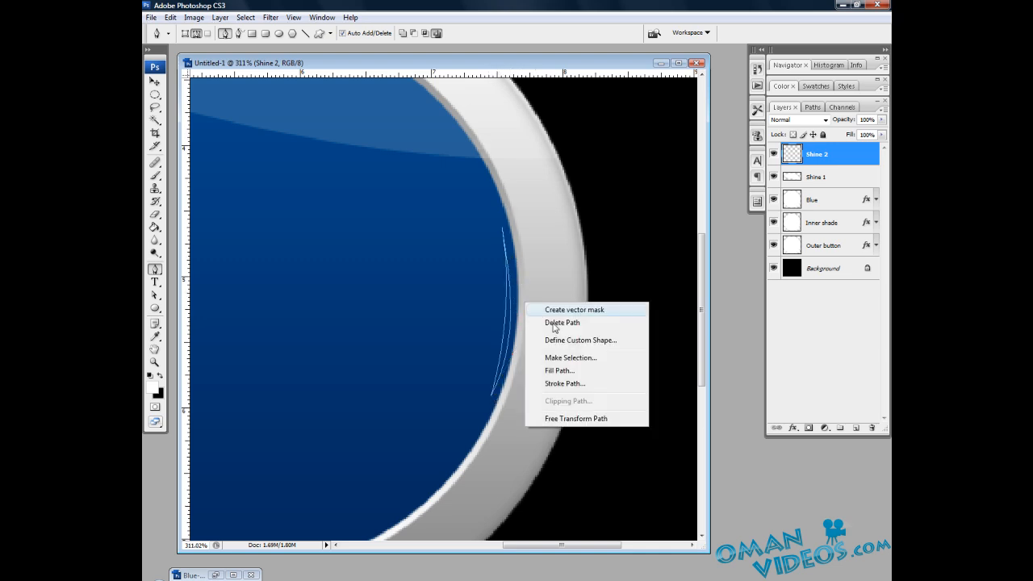
left_click(564, 371)
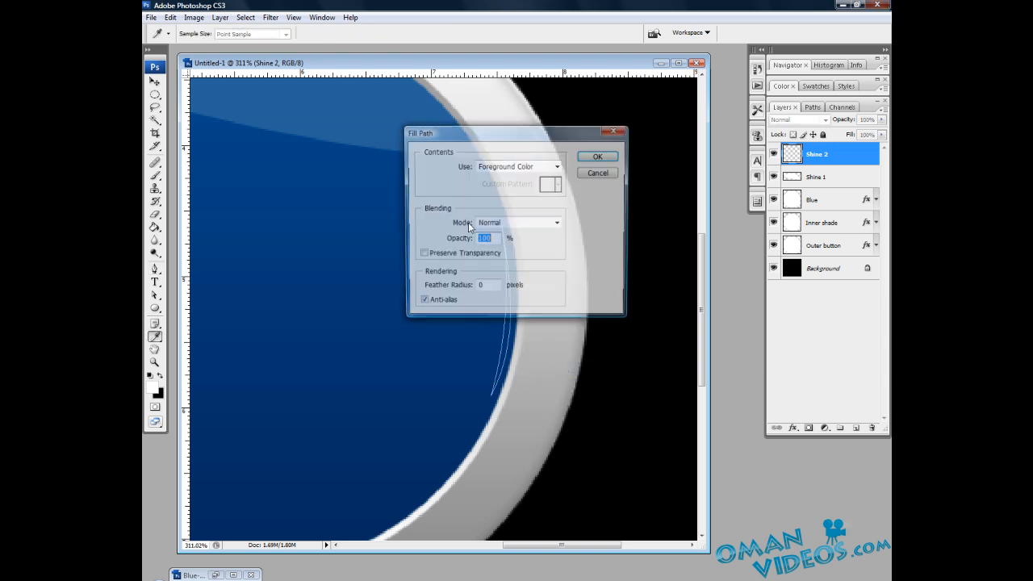
left_click(555, 167)
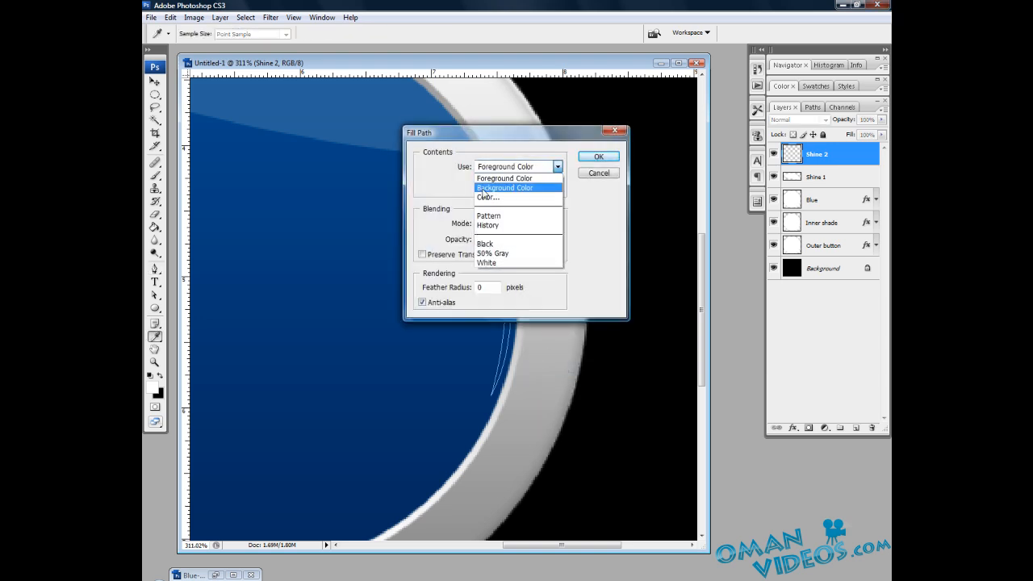
left_click(538, 178)
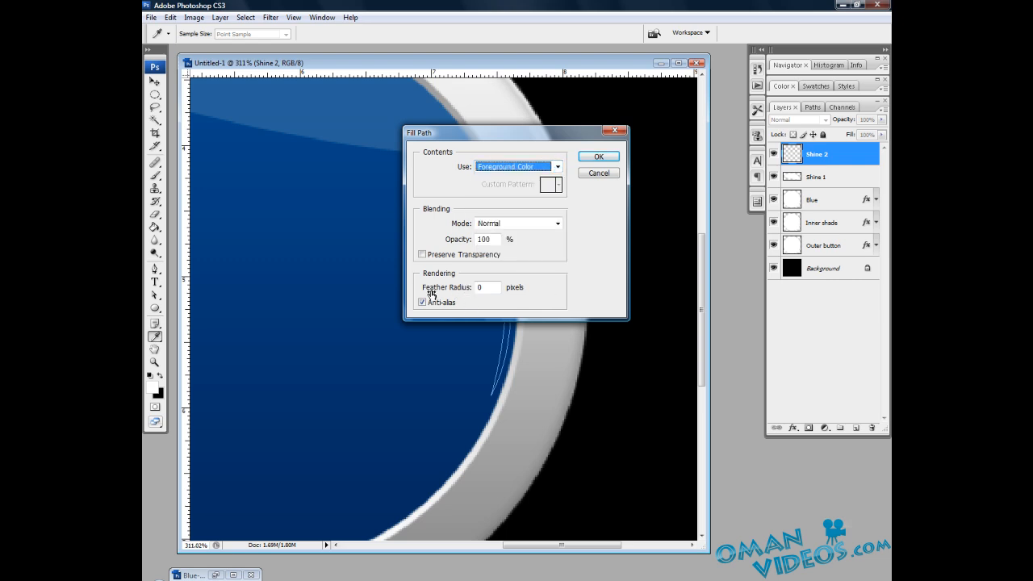
double_click(481, 288)
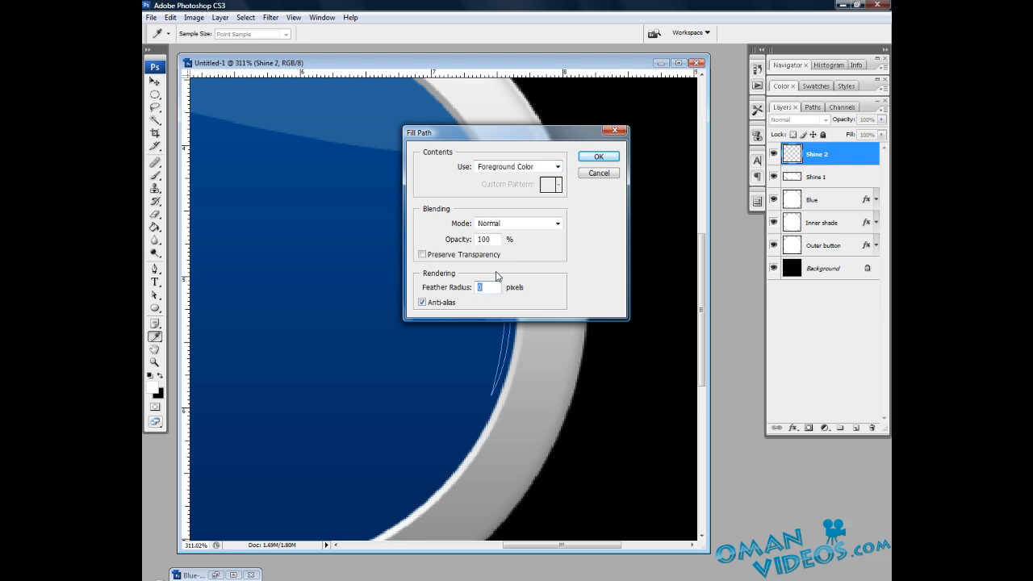
left_click(597, 158)
key("p")
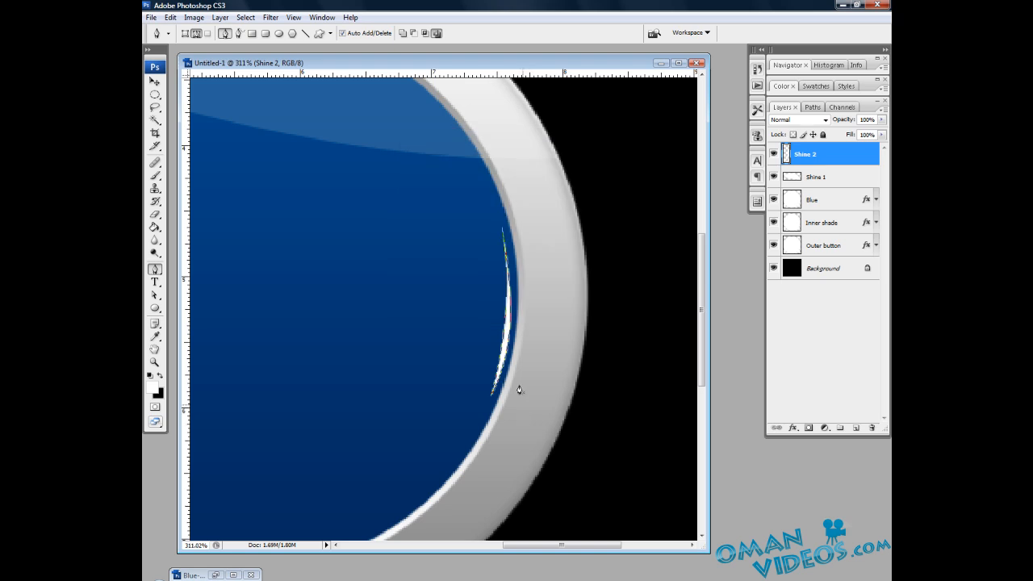
mouse_move(571, 266)
left_mouse_down()
mouse_move(580, 262)
mouse_move(568, 250)
left_mouse_up()
key("Return")
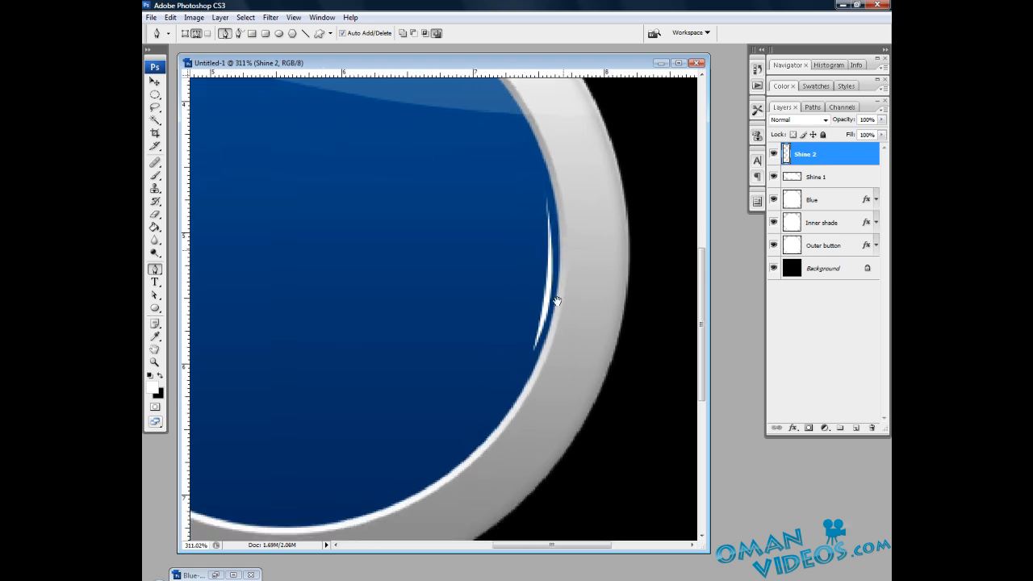
Draw a curved Pen segment along the blue circle's lower-left inner edge and remove the end anchor's outgoing handle.
left_click_drag(502, 255, 487, 299)
key("z")
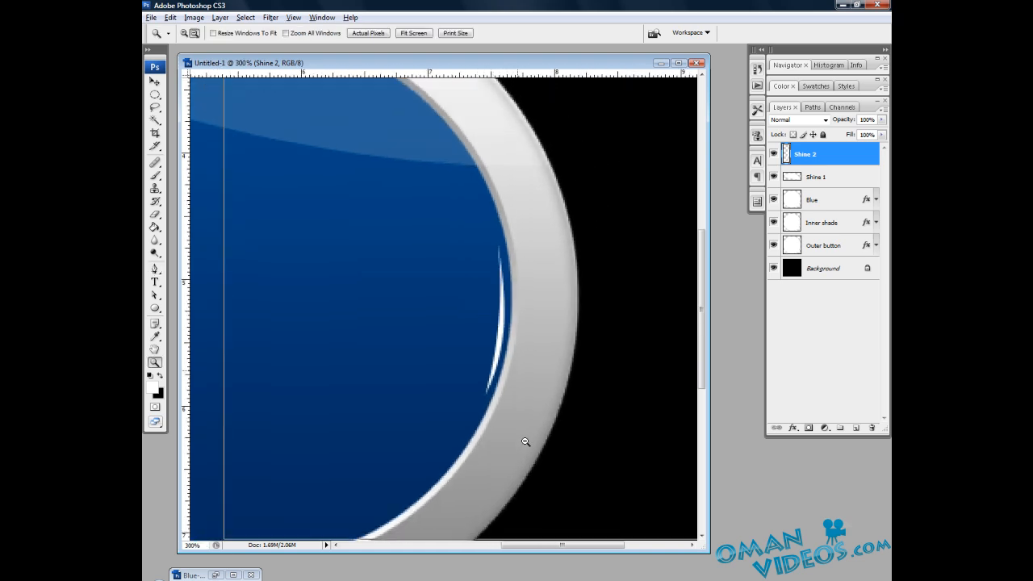
left_click(526, 439, "alt")
left_click(422, 365, "alt")
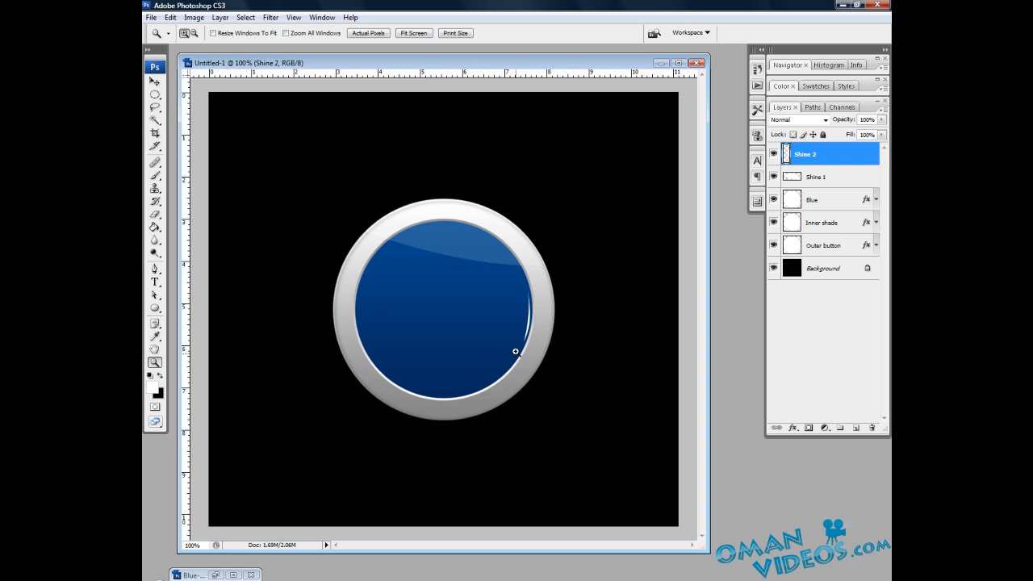
left_click(433, 396)
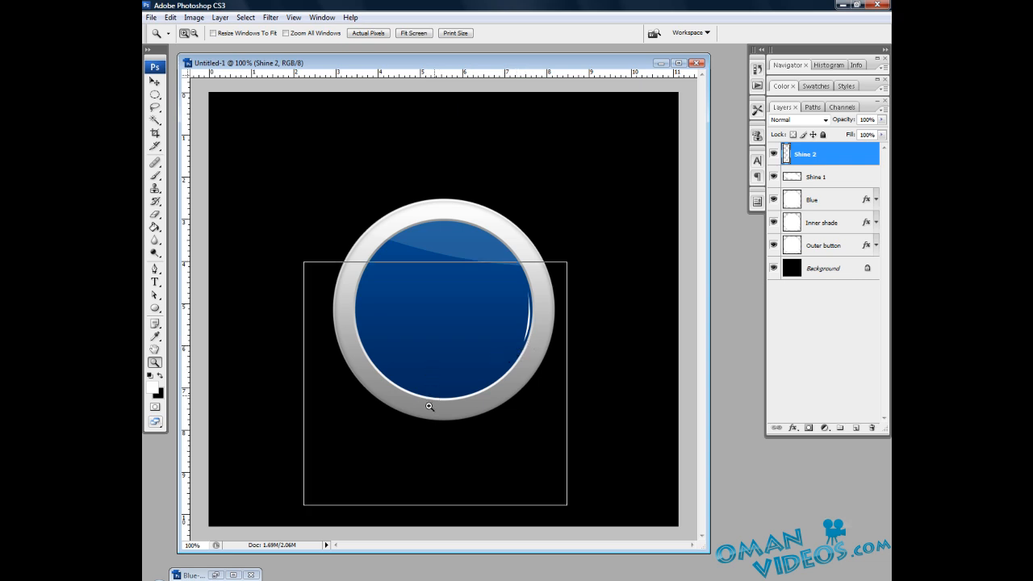
left_click_drag(493, 129, 476, 350)
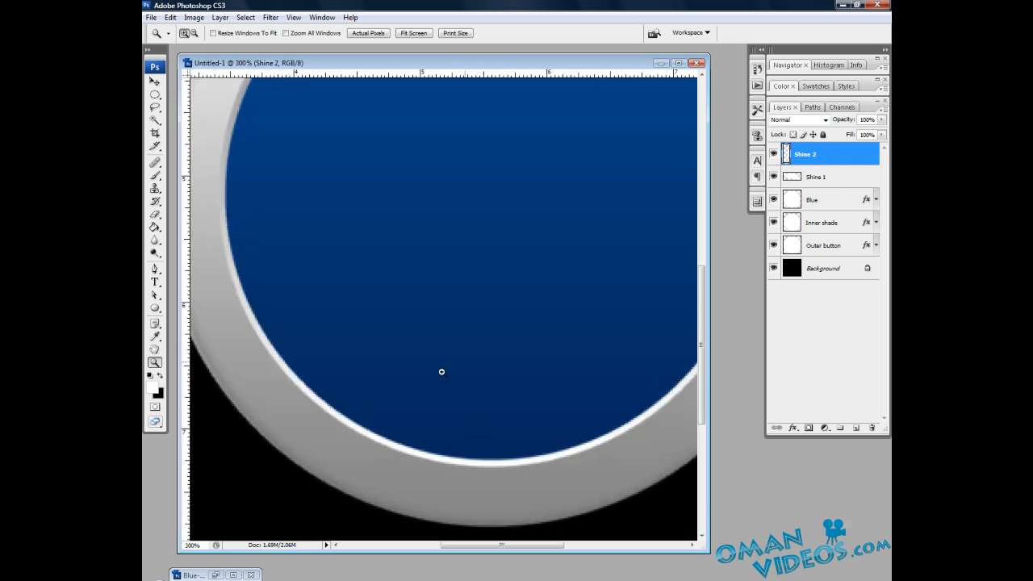
key("b")
key("p")
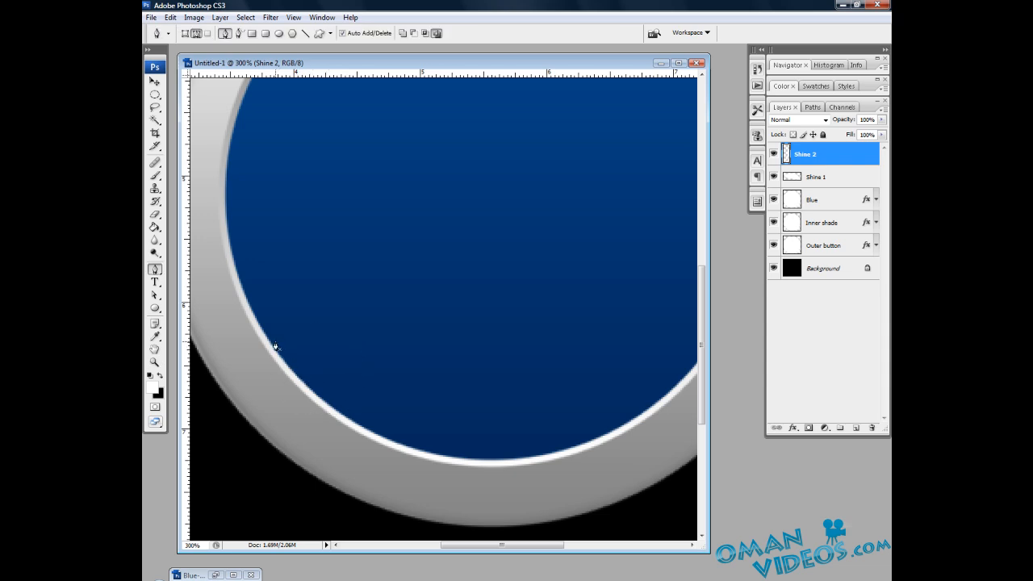
left_click_drag(275, 342, 315, 397)
left_click_drag(417, 445, 485, 468)
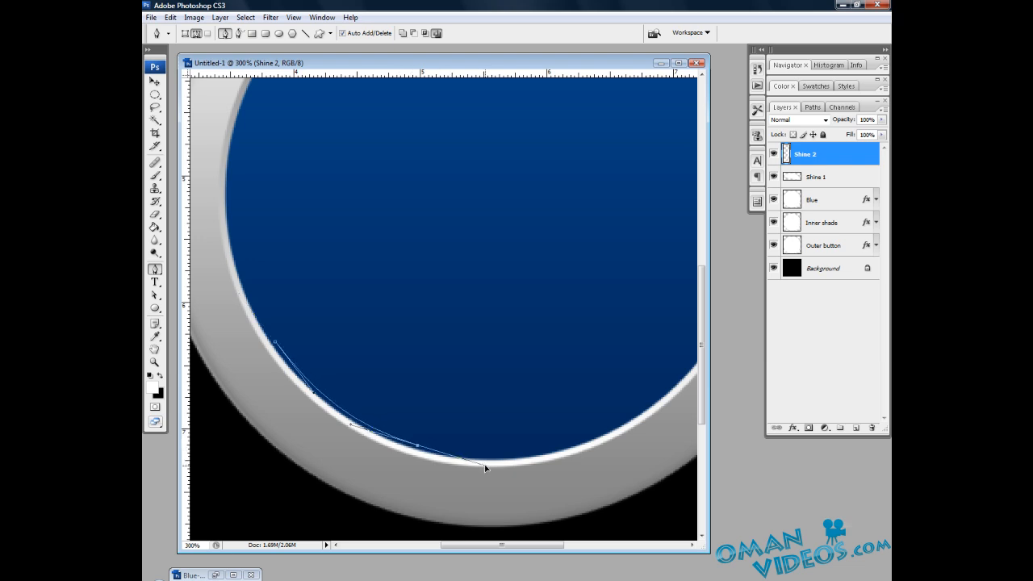
left_click(417, 446, "alt")
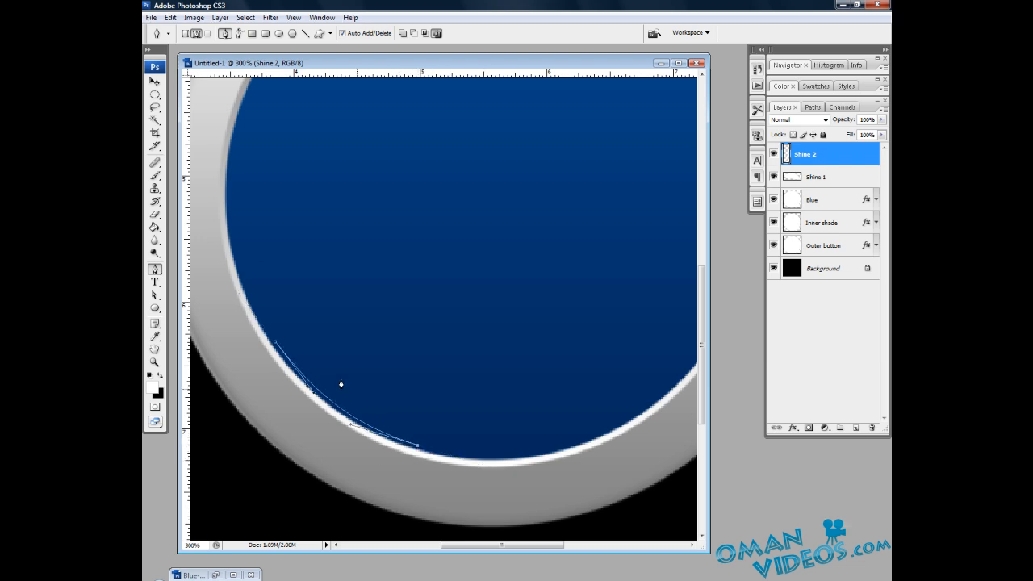
Close and fill the lower-left crescent path with the foreground color at 100% opacity, Normal mode and 0-pixel feather, and delete the path.
left_click(276, 346)
right_click(374, 379)
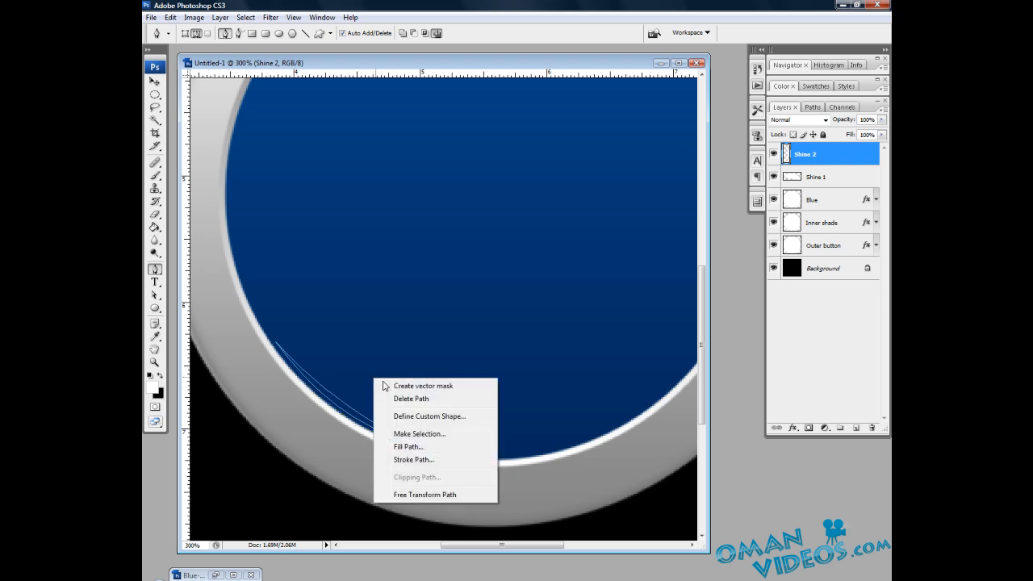
left_click(428, 454)
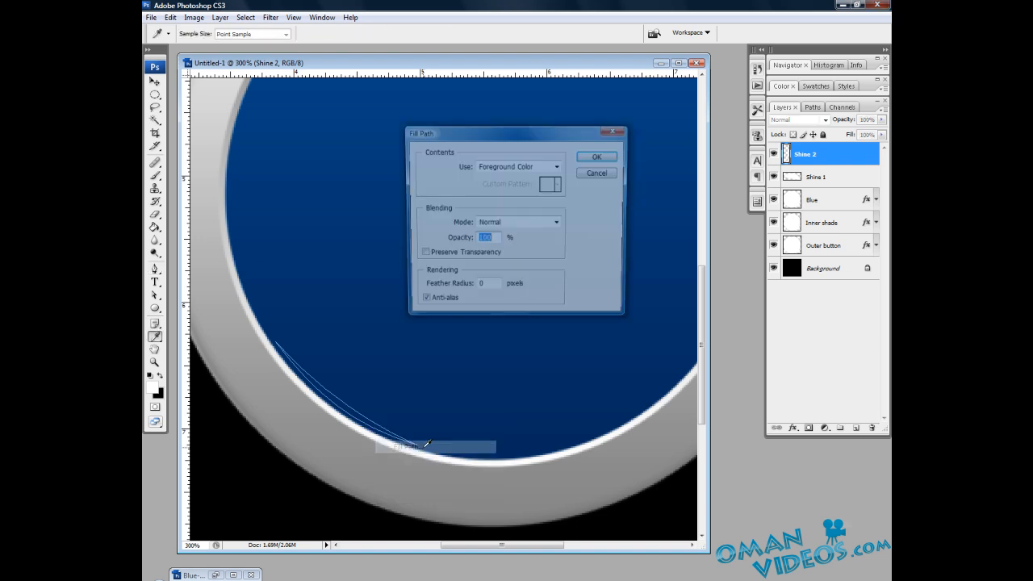
left_click(599, 158)
right_click(352, 332)
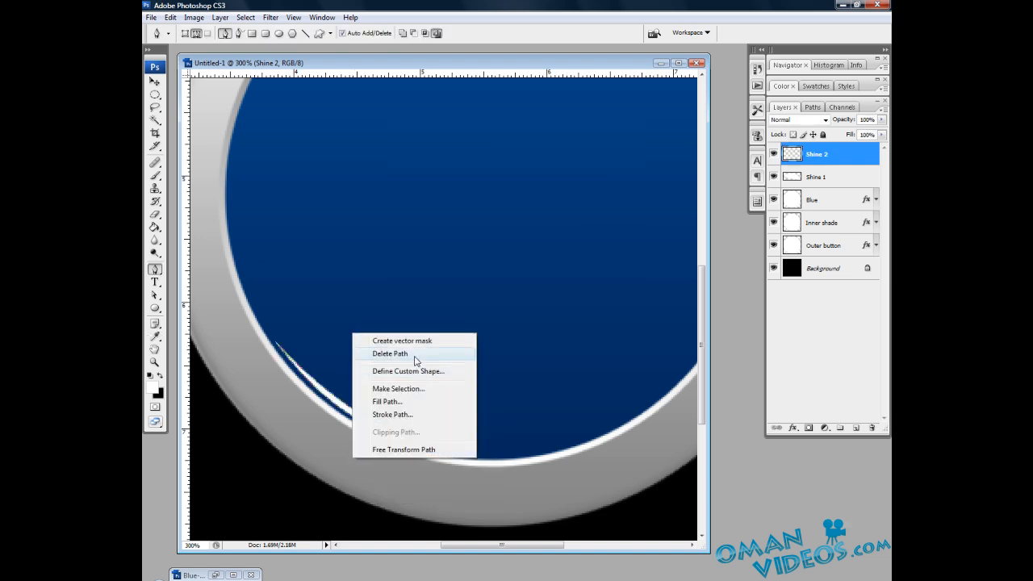
left_click(415, 357)
Draw a thin closed Pen path along the blue circle's upper-left inner edge, below the first shine, removing the lower anchor's outgoing handle.
left_click_drag(399, 155, 418, 362)
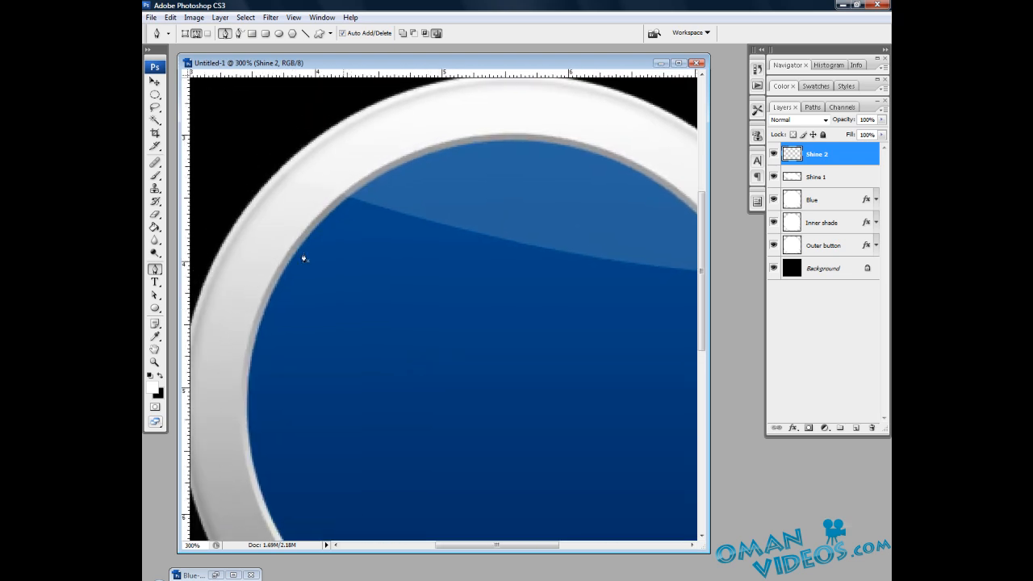
left_click_drag(303, 258, 335, 256)
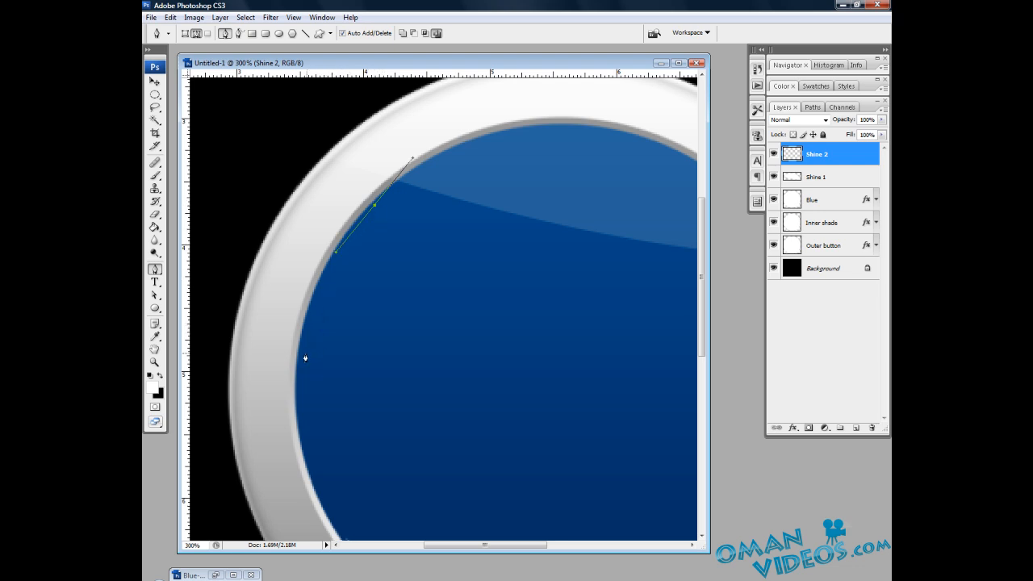
left_click_drag(300, 371, 294, 443)
left_click(300, 370, "alt")
left_click(375, 208)
key("ctrl+z")
left_click(372, 207)
left_click_drag(372, 209, 275, 364)
Fill the upper-left crescent path on the Shine 2 layer with the foreground color at 100% opacity, Normal mode and 0-pixel feather.
key("z")
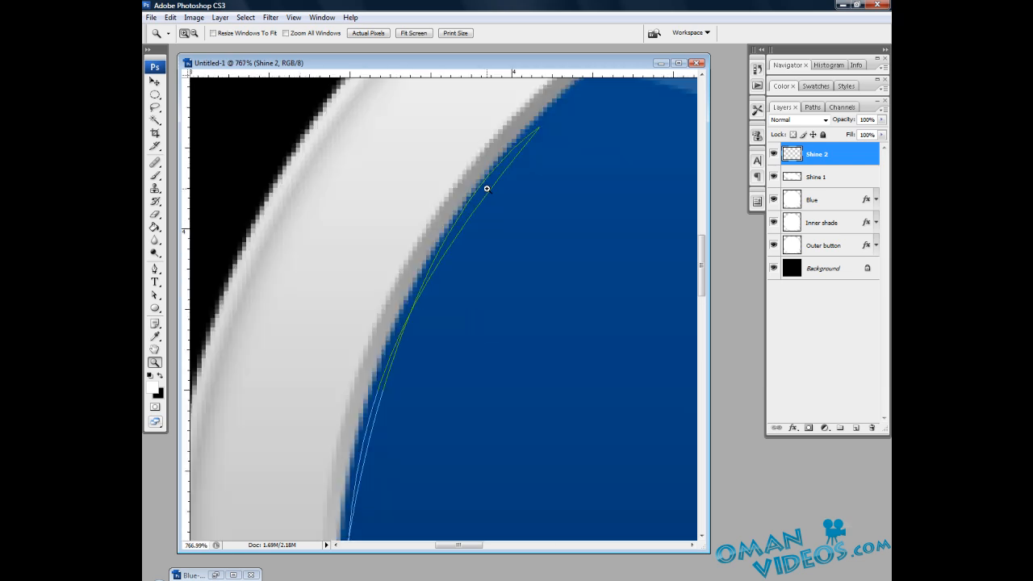
left_click_drag(460, 260, 447, 205)
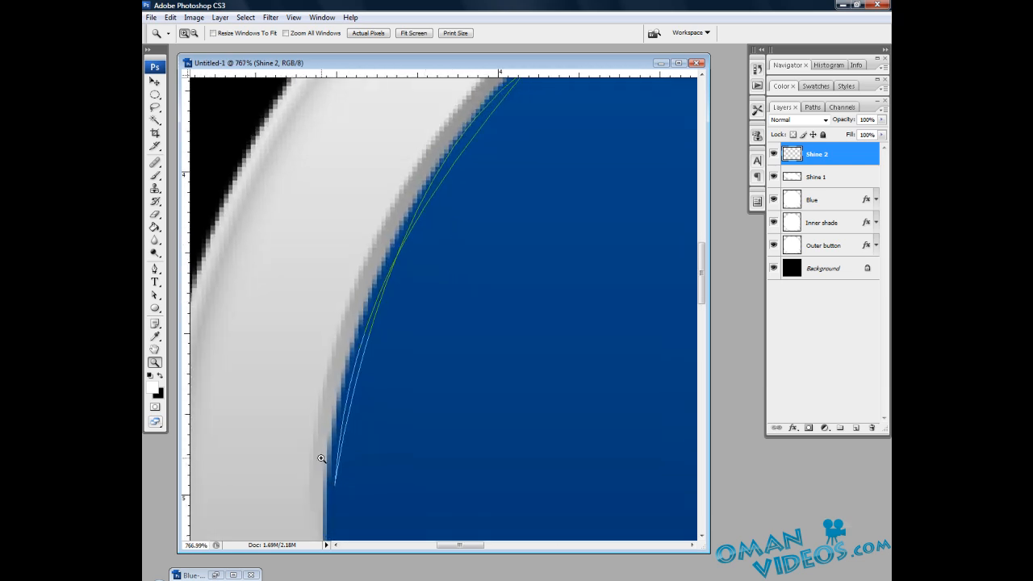
left_click_drag(410, 253, 391, 279)
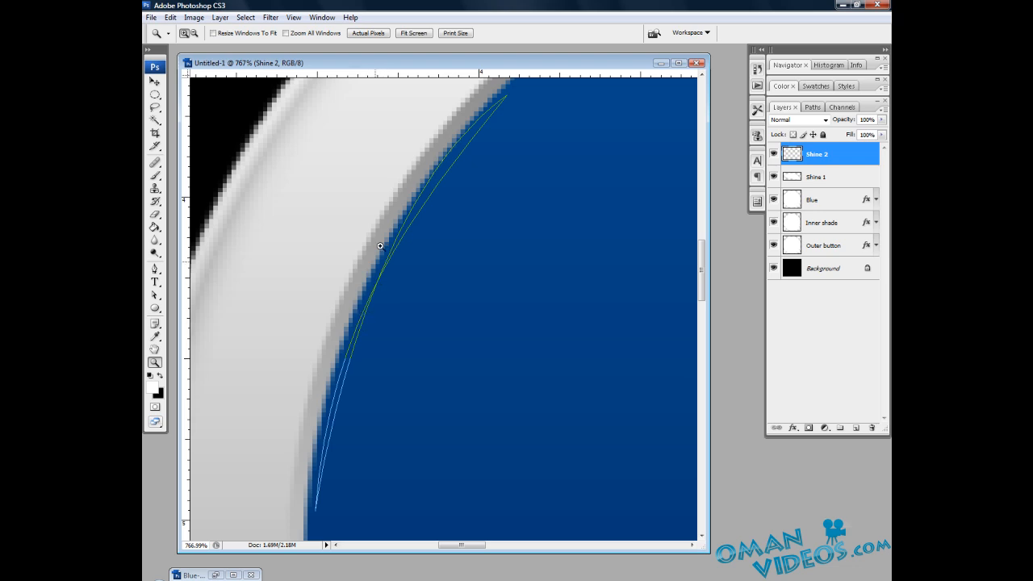
left_click(154, 268)
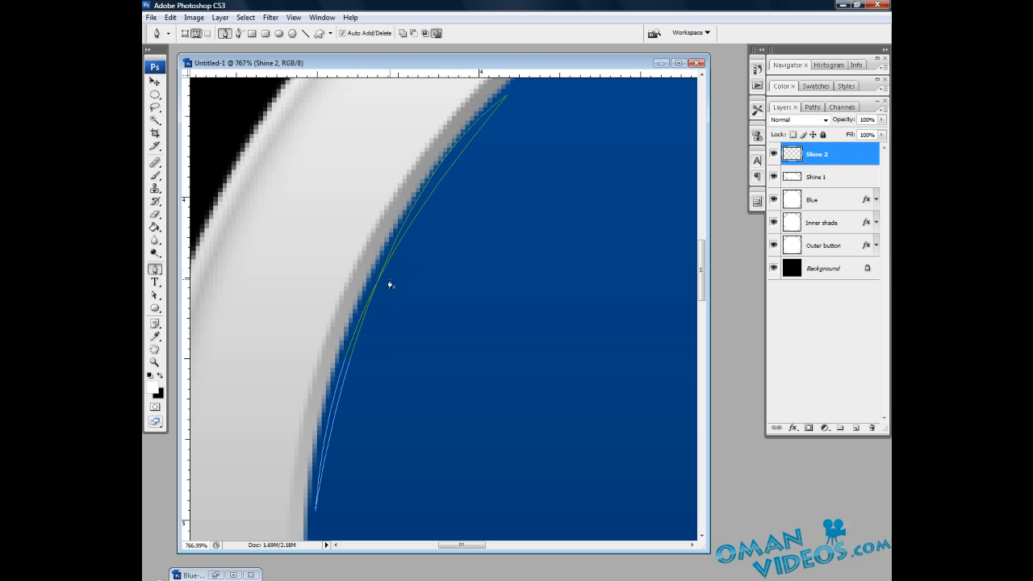
right_click(432, 268)
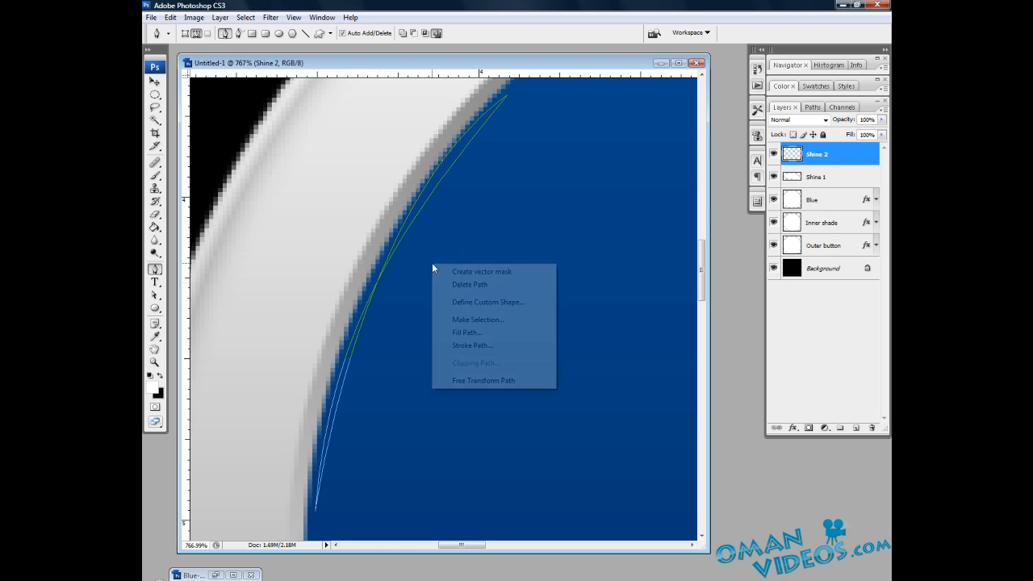
left_click(479, 332)
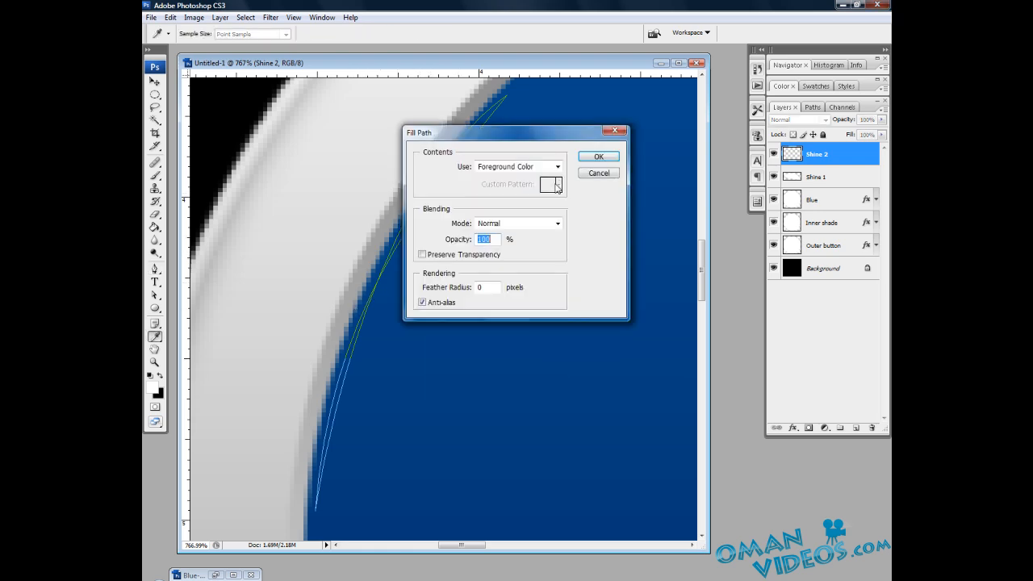
left_click(597, 161)
Check the new upper-left shine against the whole button and dismiss its outline.
key("z")
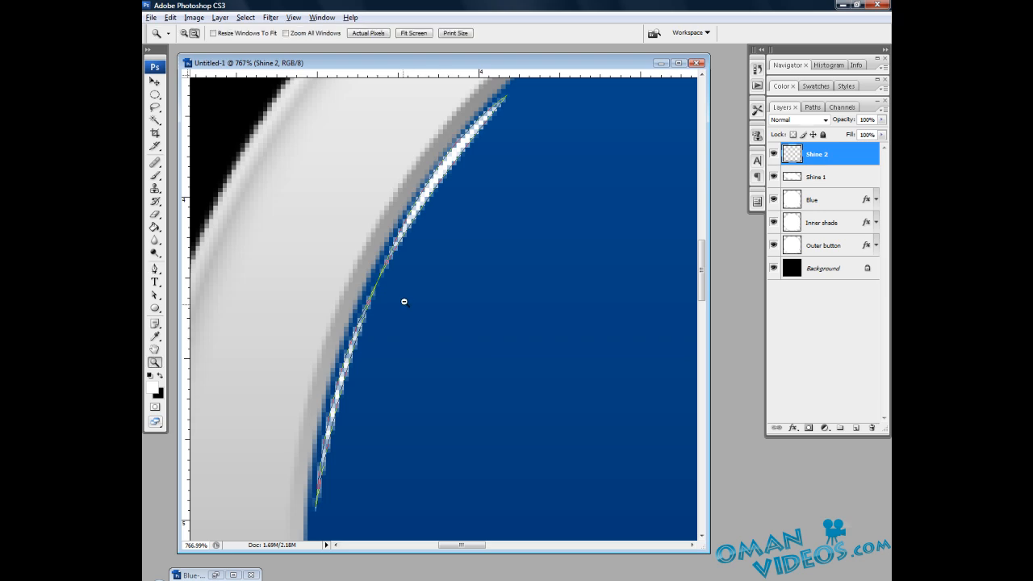
left_click(422, 314, "alt")
left_click(440, 341, "alt")
left_click(472, 363, "alt")
left_click(472, 362, "alt")
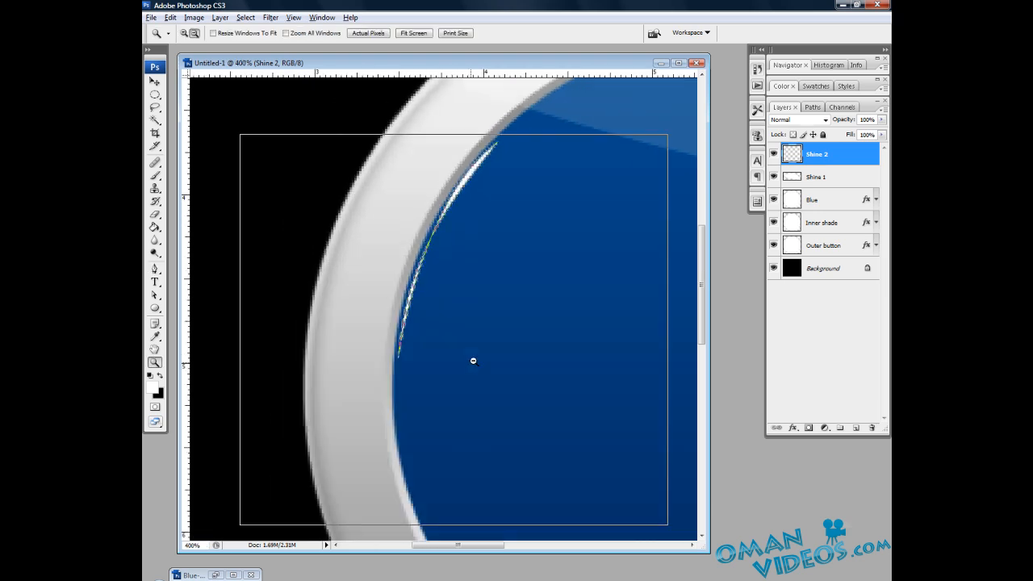
left_click(472, 360, "alt")
left_click(450, 338, "alt")
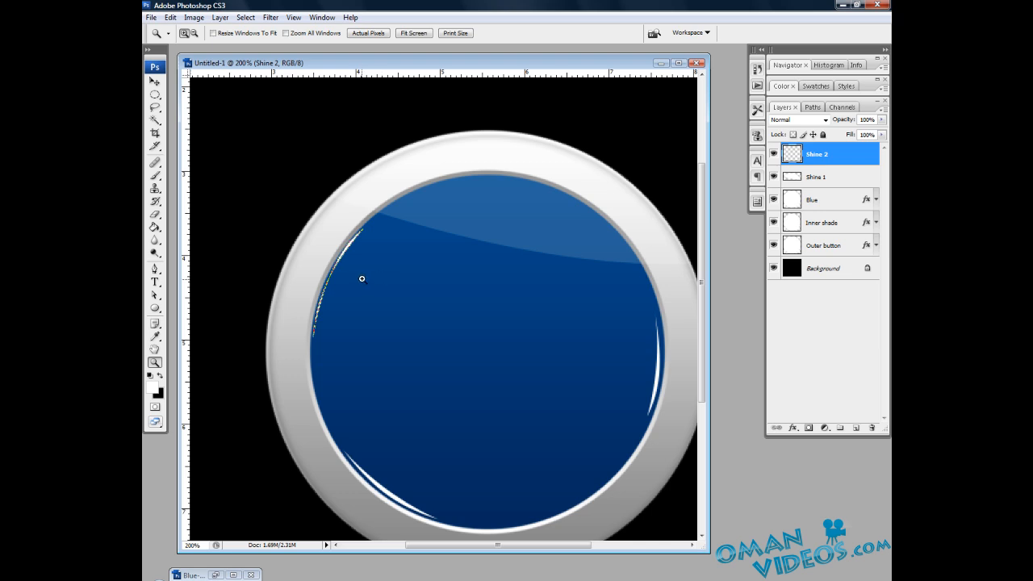
key("v")
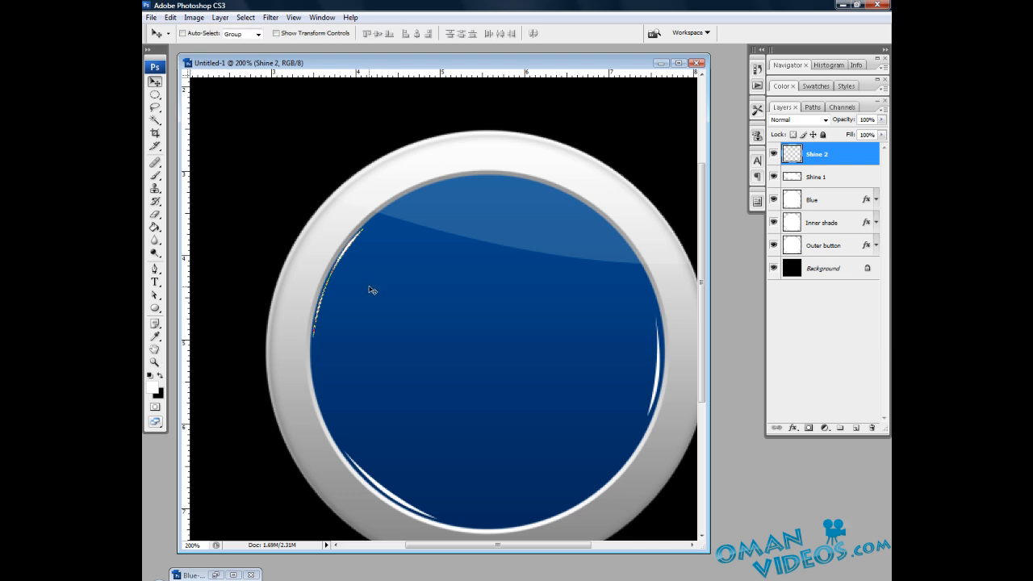
key("p")
key("ctrl+d")
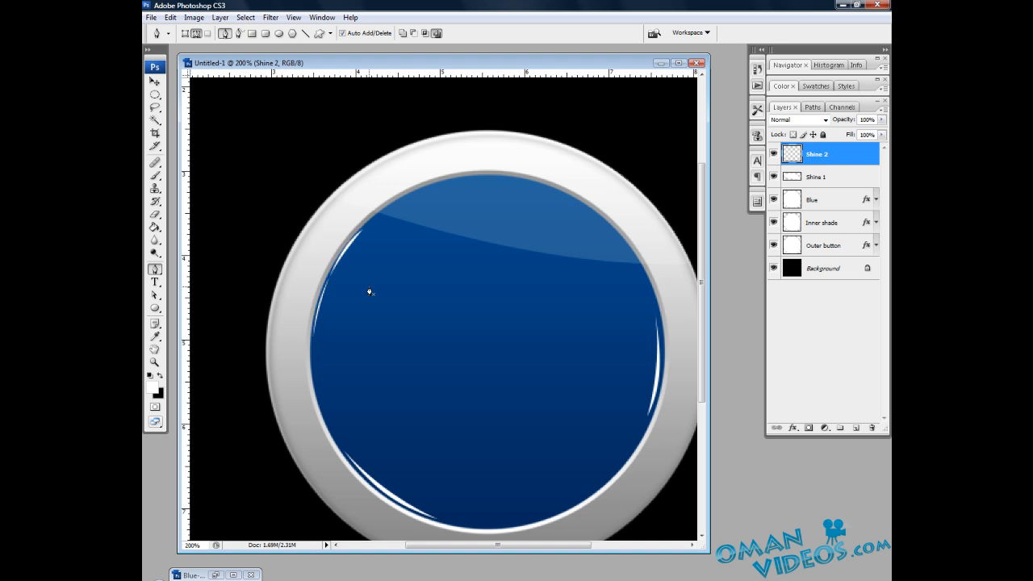
Add a new layer above Shine 2 and name it Light.
left_click_drag(397, 255, 368, 256)
key("v")
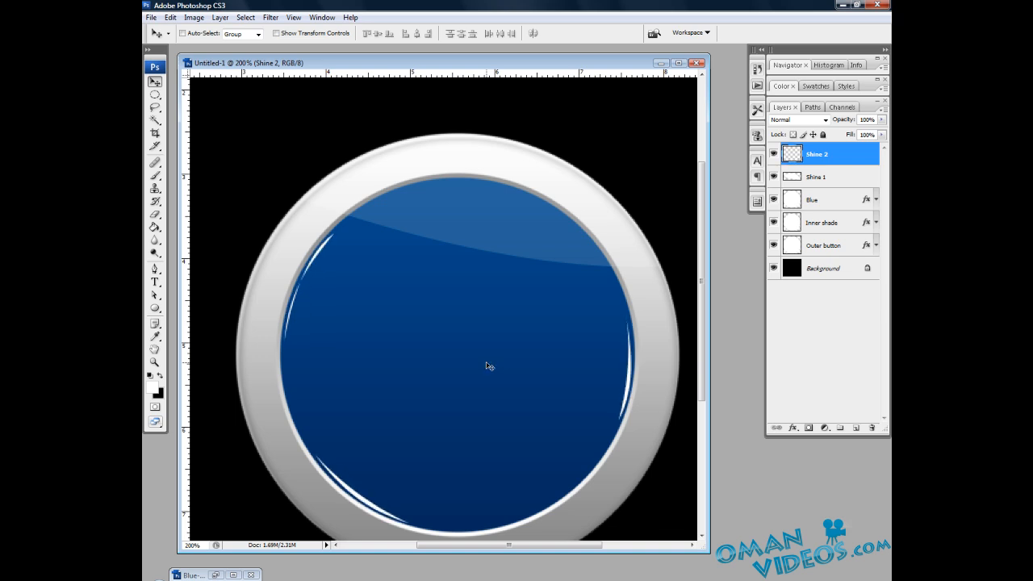
left_click(427, 311, "alt")
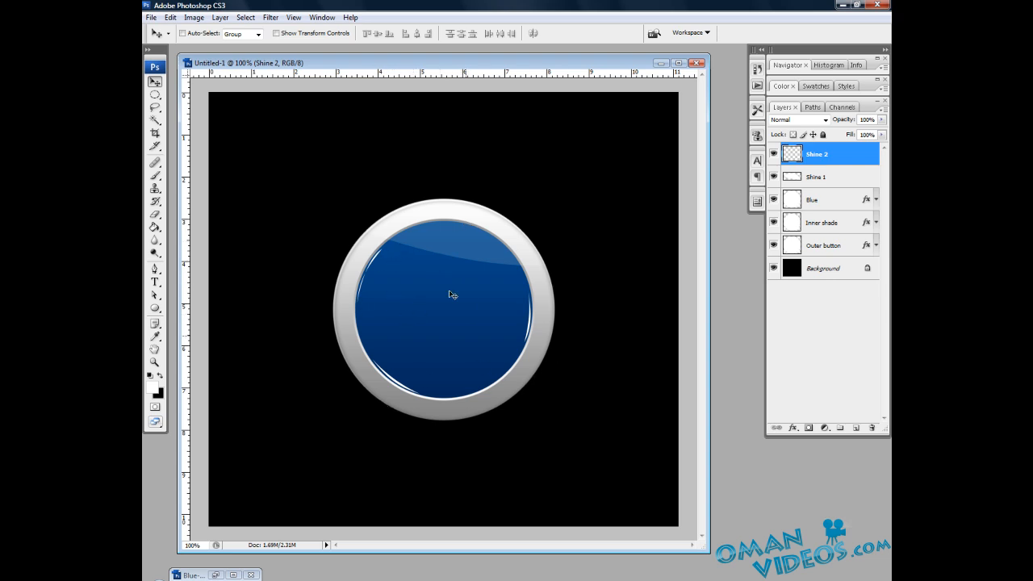
left_click(856, 429)
double_click(817, 155)
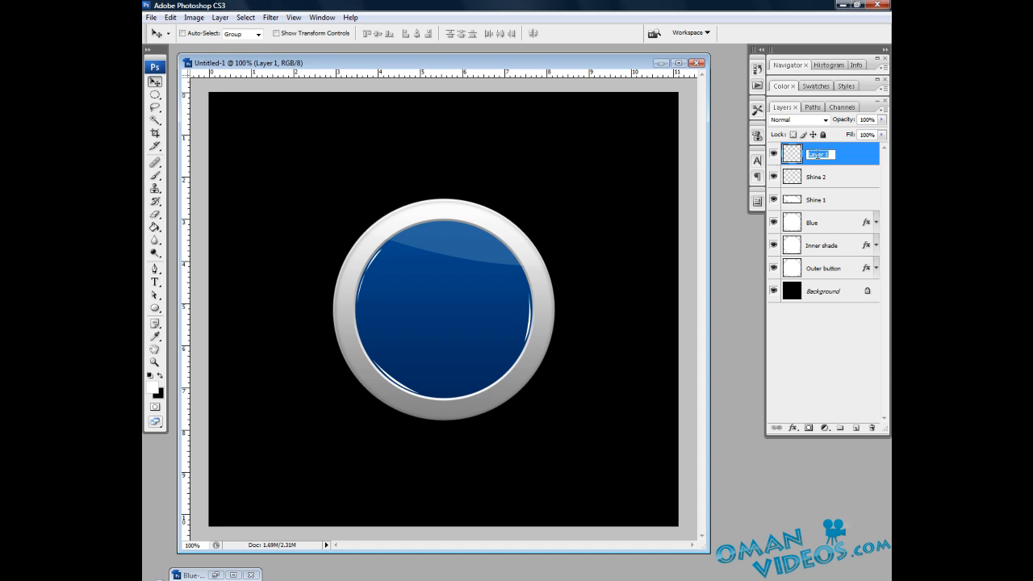
type("Light")
key("Return")
Set up the Brush tool with a 63 px diameter and the lowest hardness for a soft round tip.
left_click(155, 175)
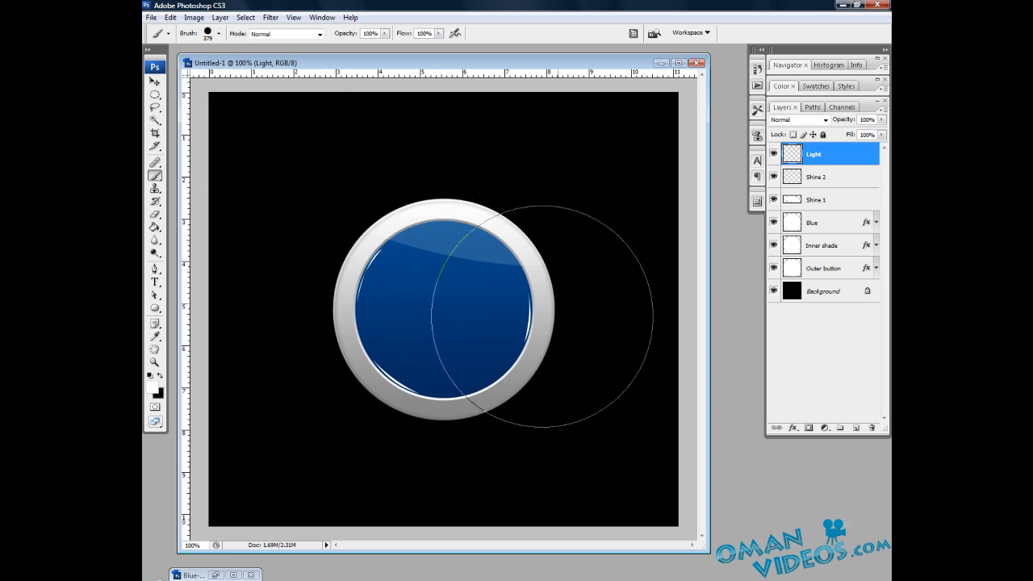
left_click(218, 34)
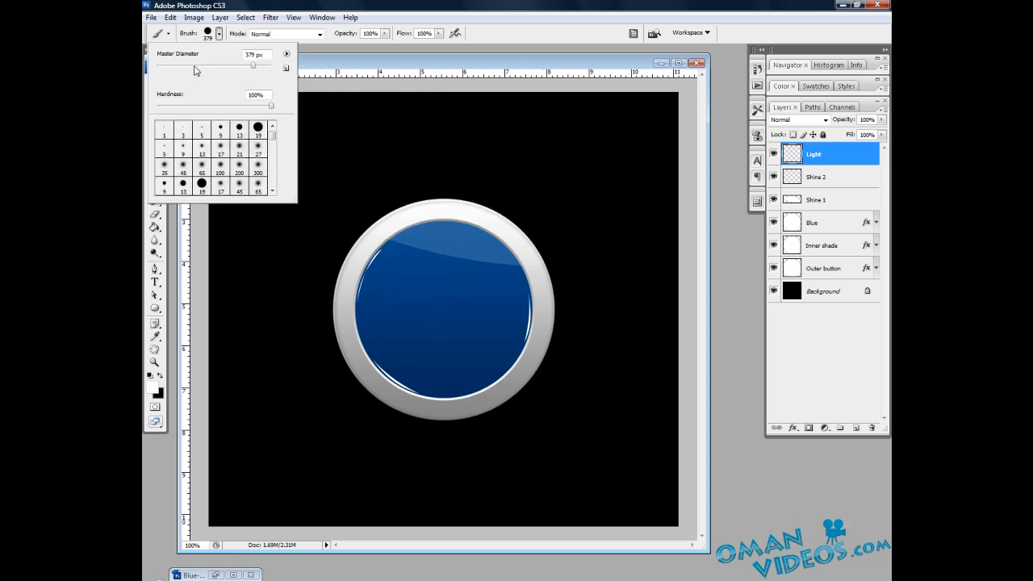
left_click_drag(196, 68, 182, 66)
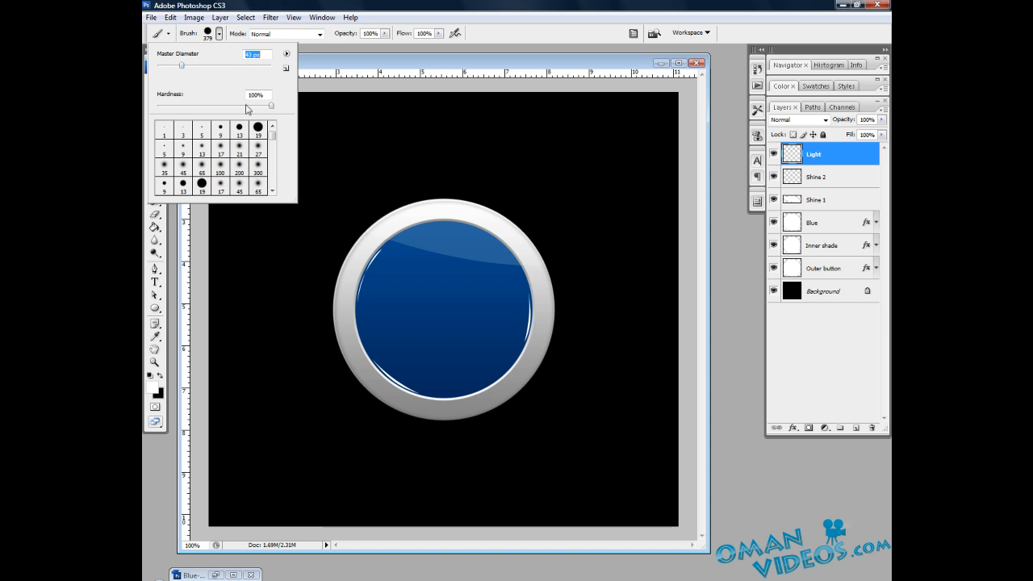
left_click(188, 66)
left_click_drag(188, 65, 185, 65)
left_click(193, 65)
left_click_drag(221, 109, 199, 106)
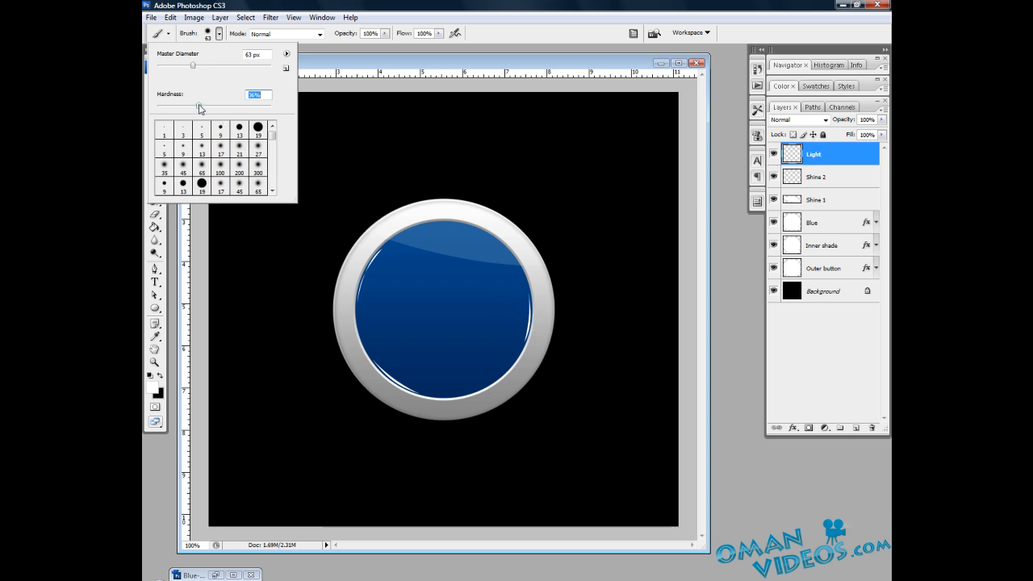
left_click_drag(198, 105, 147, 104)
left_click(335, 7)
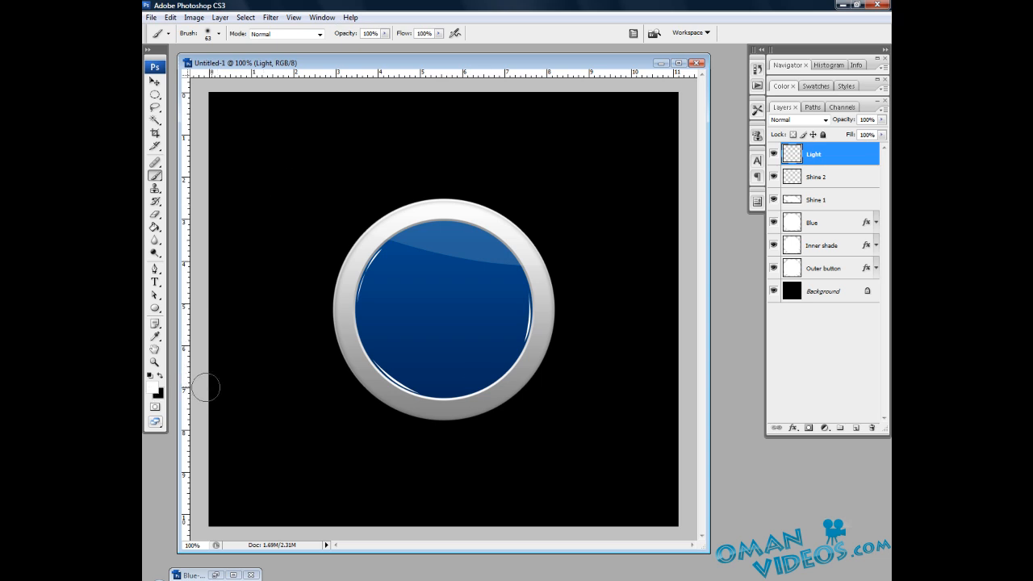
Paint a soft white spot on the metallic ring's right side and set the Light layer's blend mode to Overlay.
left_click(542, 320)
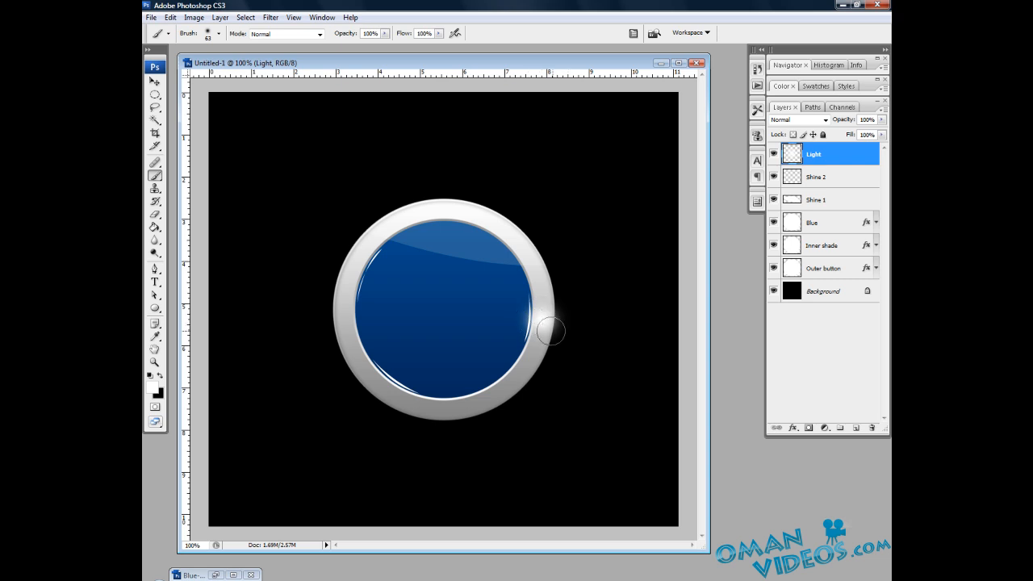
left_click(803, 122)
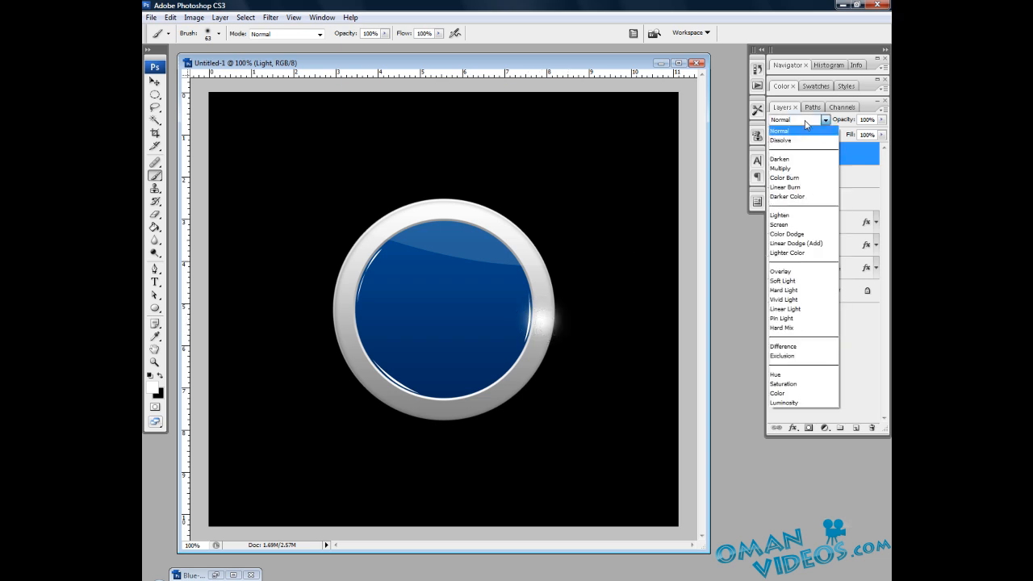
left_click(793, 273)
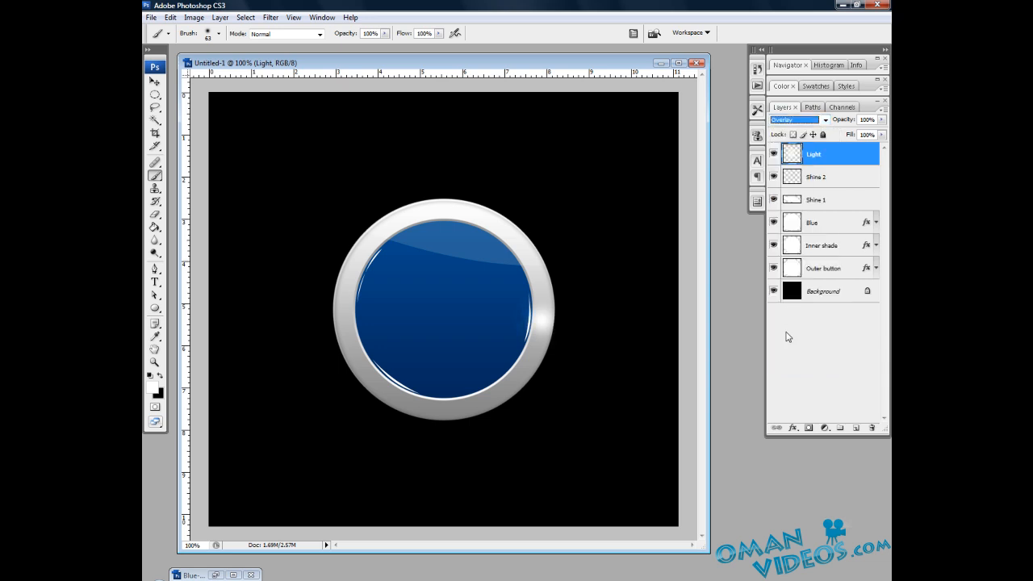
Try the Light layer at 50% opacity, restore 100%, and undo an extra brush stroke over the ring's right highlight.
left_click(867, 119)
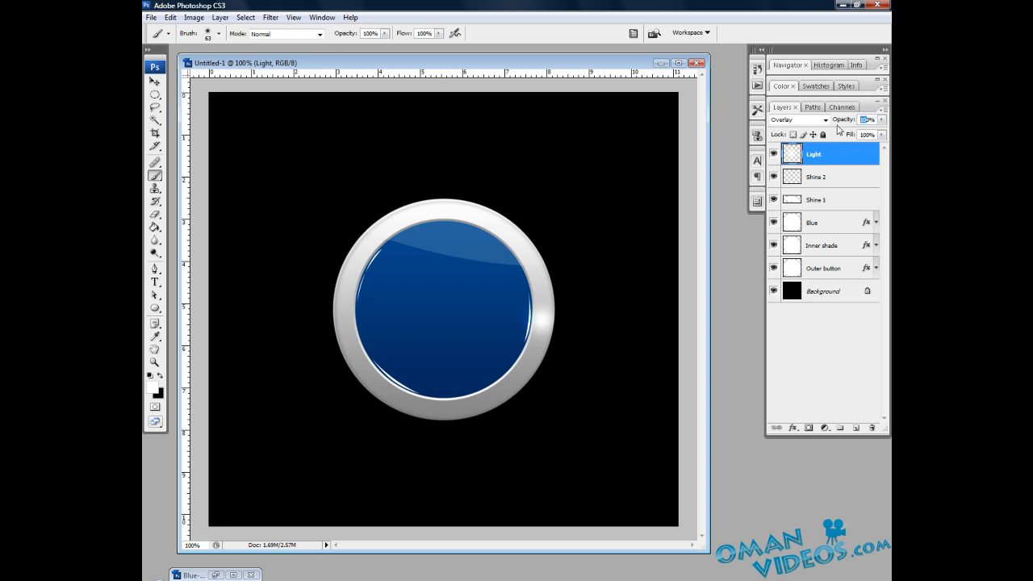
type("50")
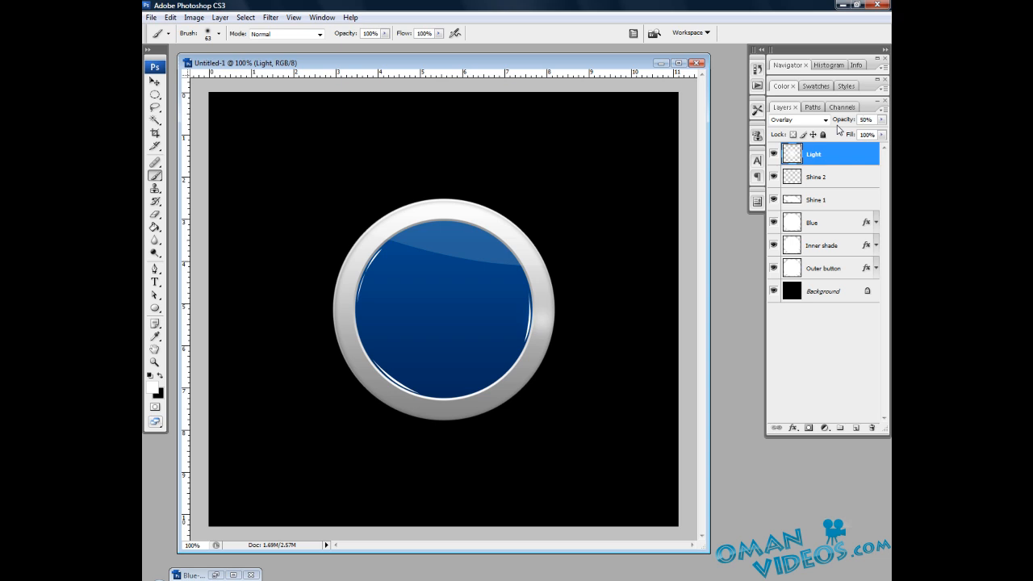
left_click_drag(845, 122, 887, 121)
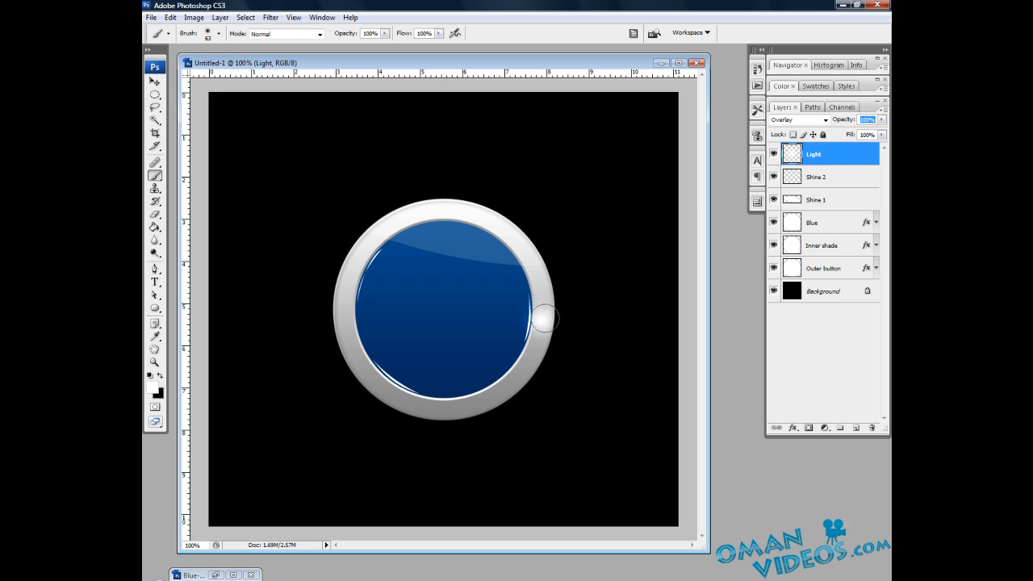
left_click_drag(540, 312, 539, 331)
key("ctrl+z")
Paint a soft white highlight on the metallic ring's upper-left part, beside the thin shine, on the Light layer.
key("z")
left_click(447, 403)
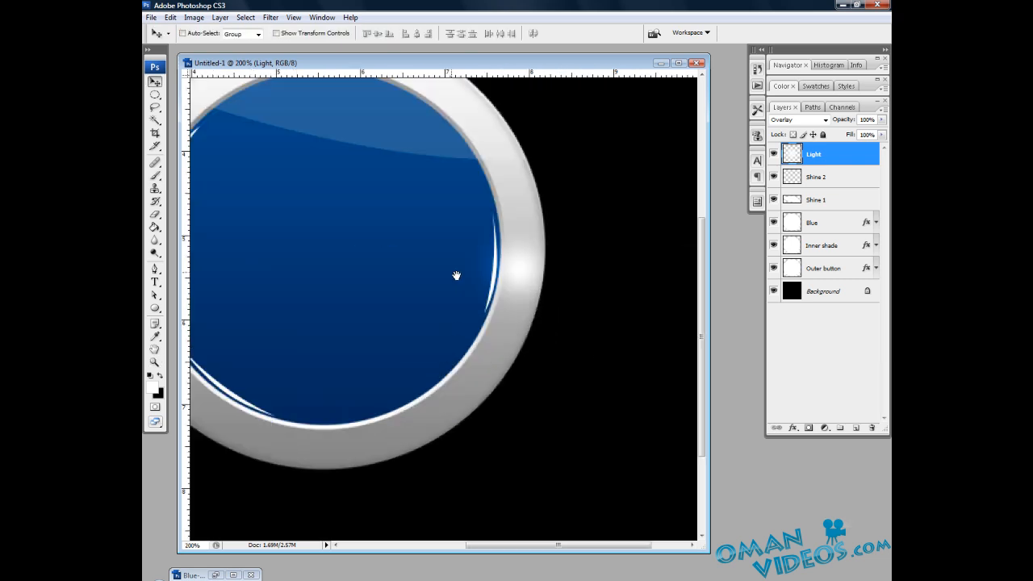
key("v")
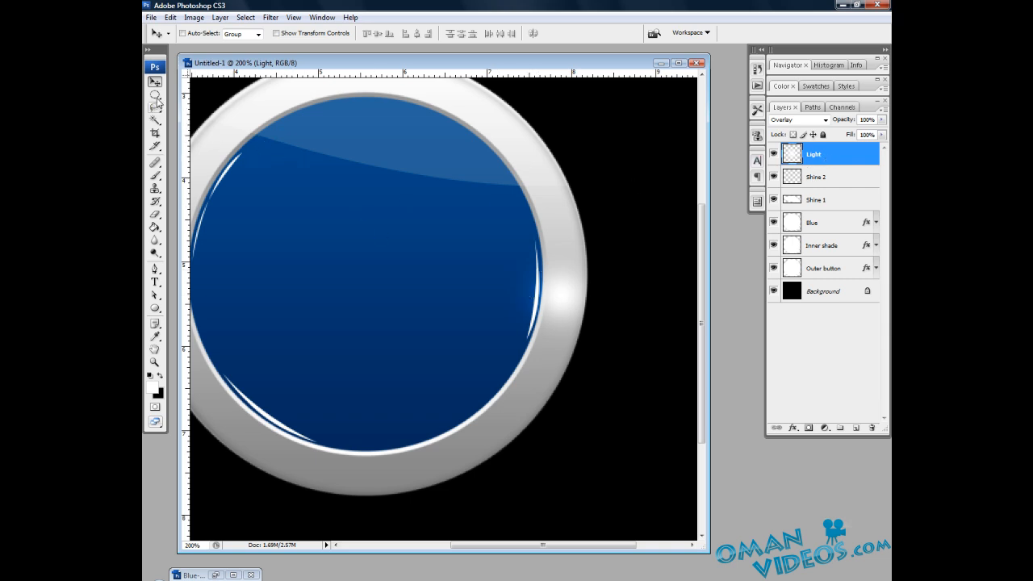
key("b")
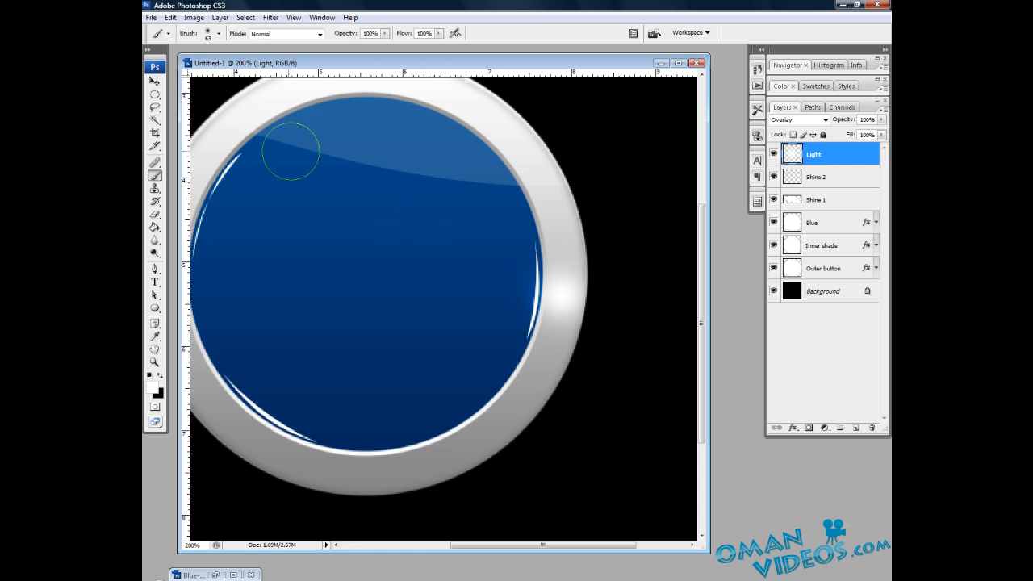
left_click_drag(310, 150, 406, 157)
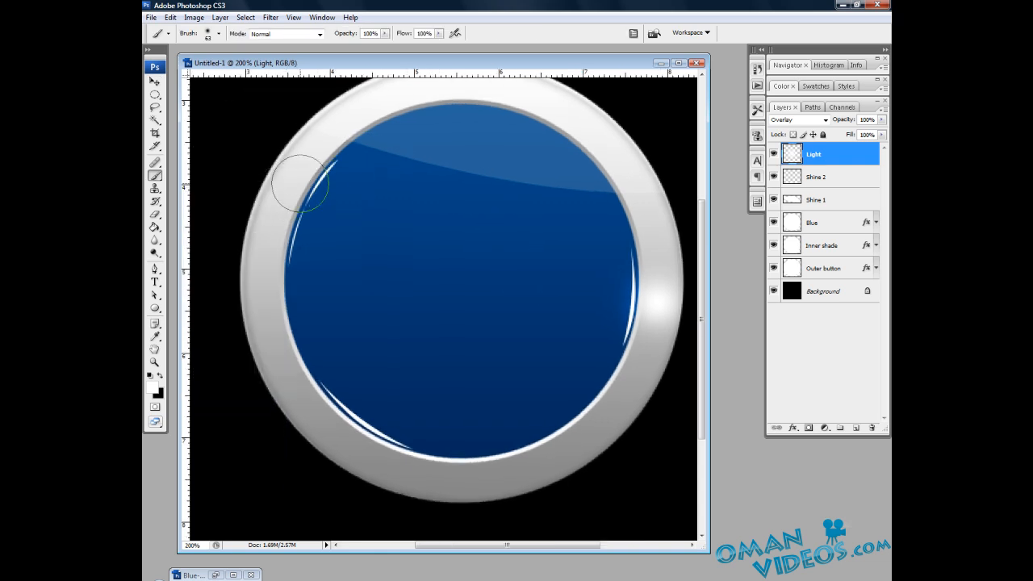
left_click_drag(298, 186, 274, 224)
left_click_drag(379, 215, 394, 125)
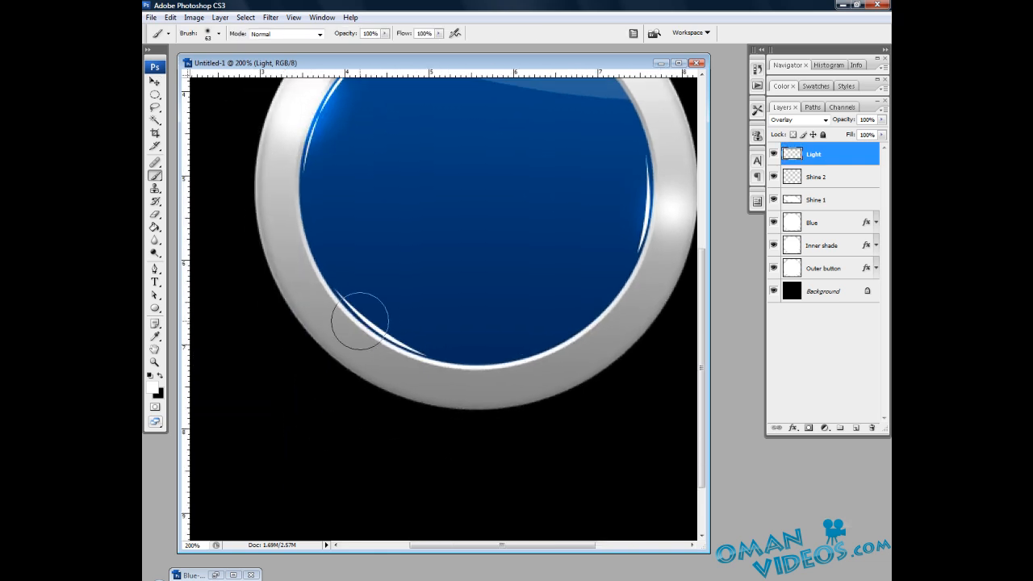
Paint a soft white highlight on the metallic ring's lower-left part, beside the thin shine, on the Light layer.
left_click_drag(338, 339, 383, 363)
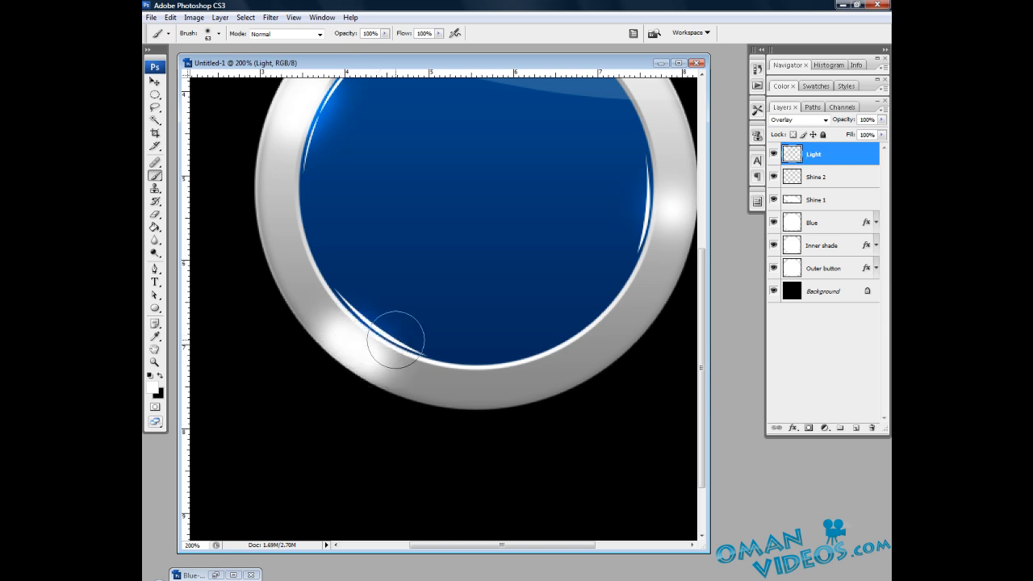
left_click_drag(438, 243, 396, 297)
Try a 31 px brush for a light spot beside the right shine, undo the stroke and restore the 63 px diameter.
left_click(219, 34)
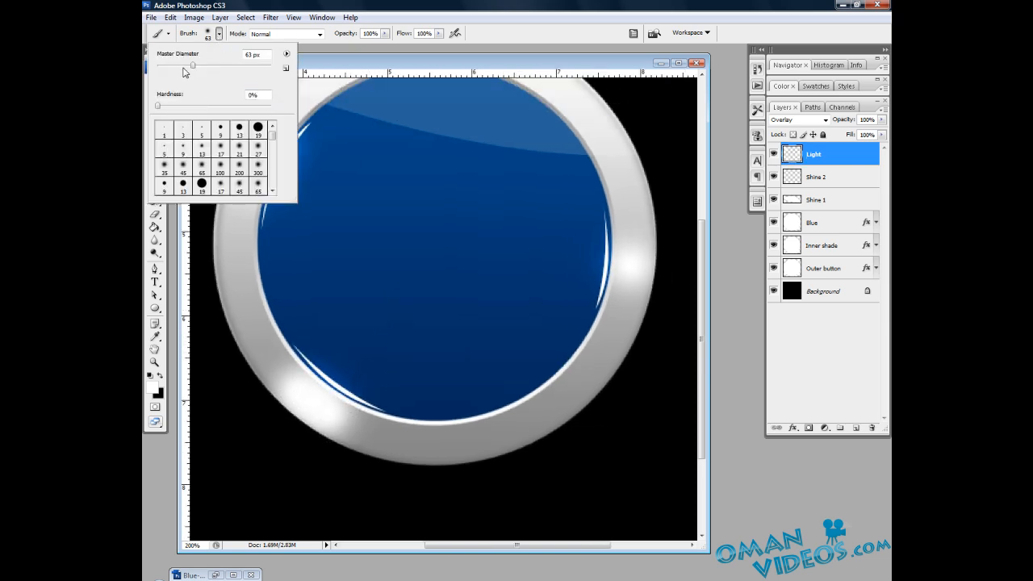
left_click_drag(188, 66, 176, 66)
key("Return")
mouse_move(596, 256)
left_mouse_down()
mouse_move(548, 264)
mouse_move(550, 275)
left_mouse_up()
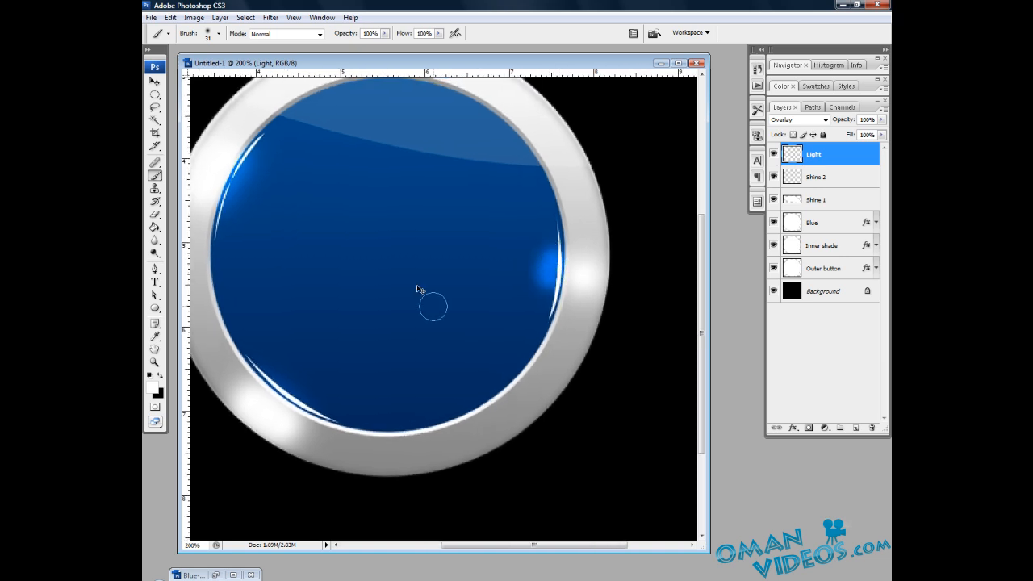
key("ctrl+z")
left_click(218, 34)
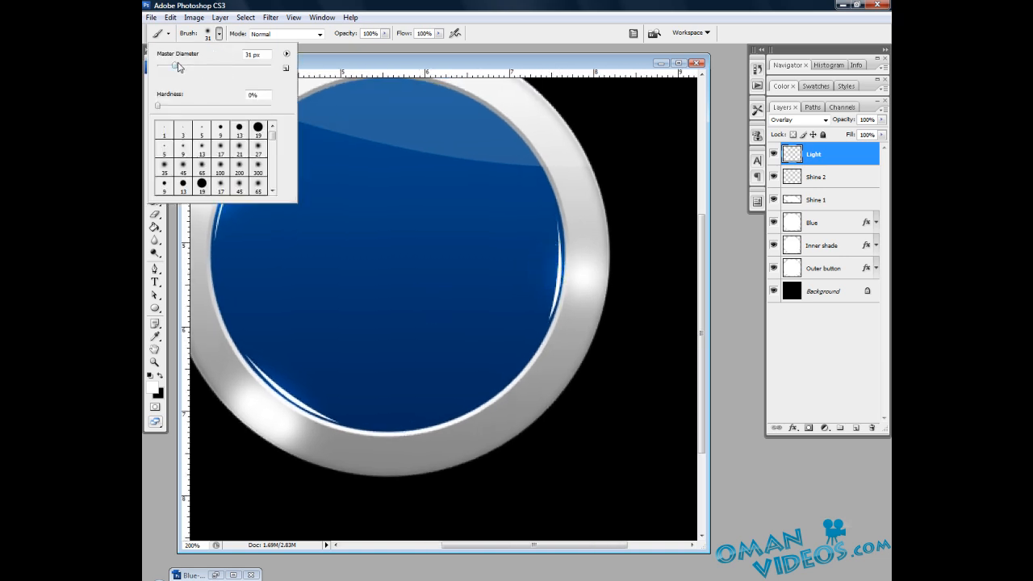
left_click(194, 66)
Set the brush flow to 50% and paint a soft light spot on the blue face beside the right shine.
left_click(423, 33)
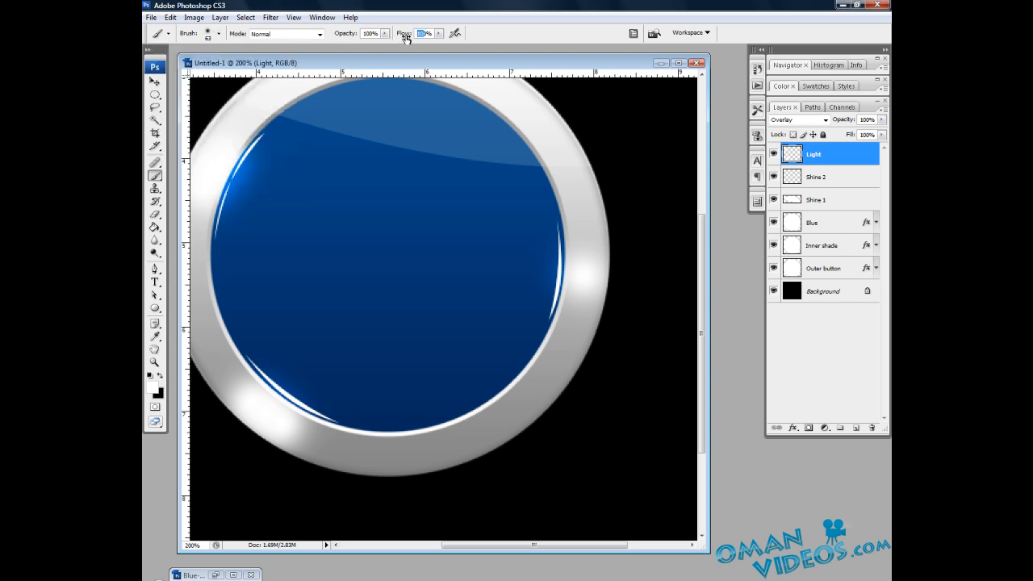
type("50")
key("Return")
left_click_drag(560, 269, 555, 275)
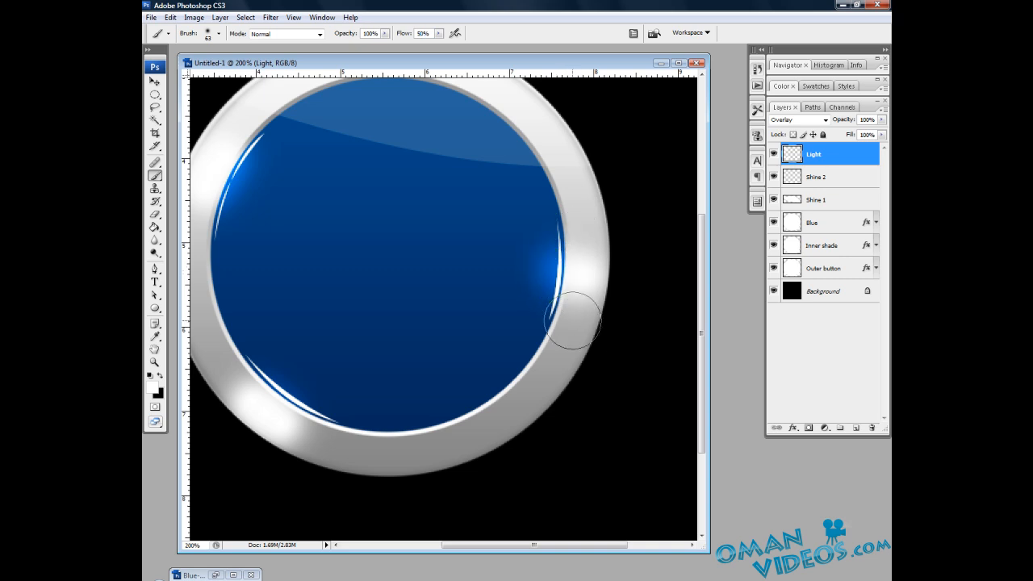
Paint soft light spots on the blue face beside the lower-left shine, on the Light layer.
left_click_drag(465, 330, 504, 306)
left_click(319, 363)
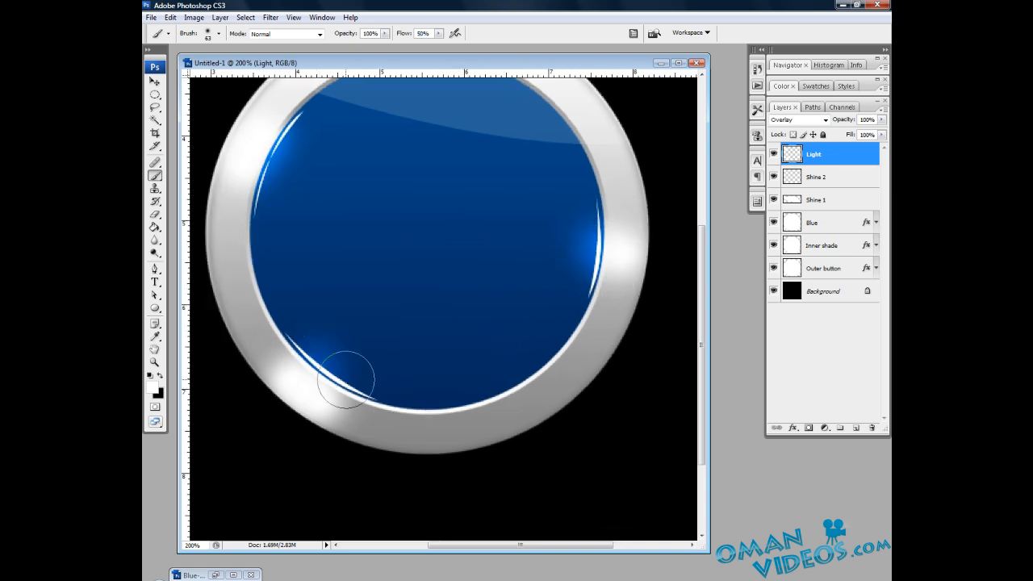
left_click(346, 380)
left_click_drag(315, 310, 345, 388)
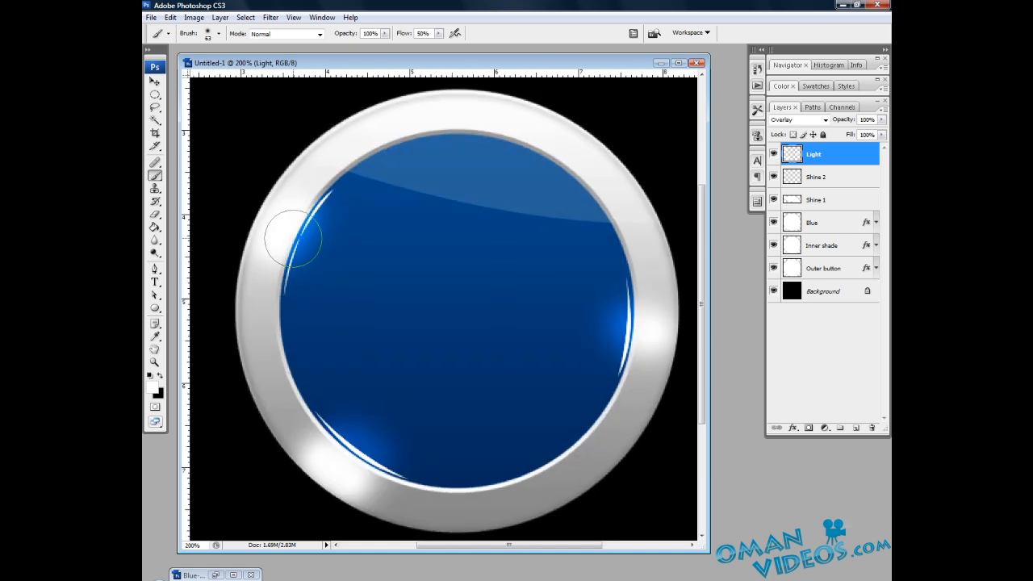
key("e")
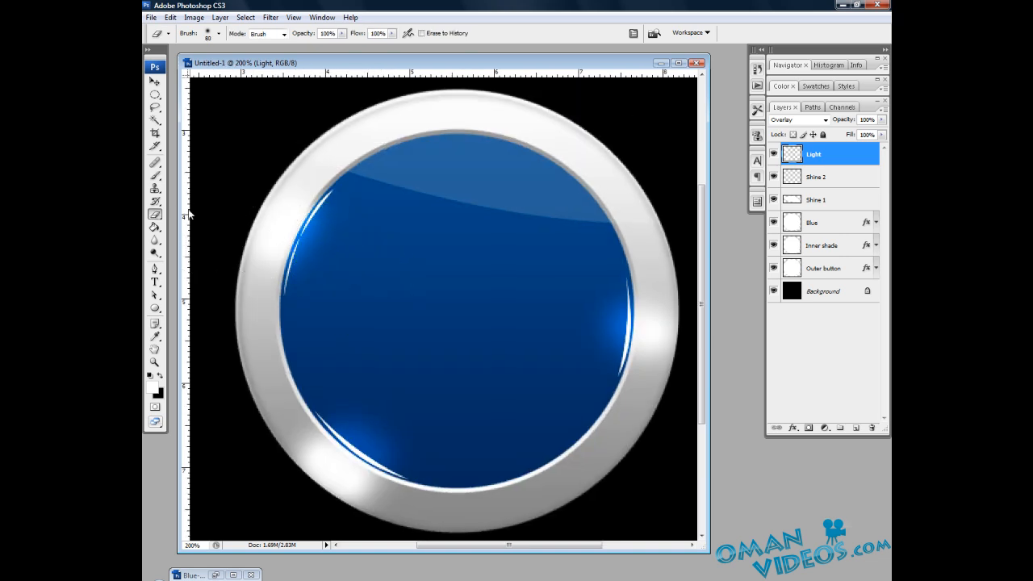
key("z")
left_click(470, 339, "alt")
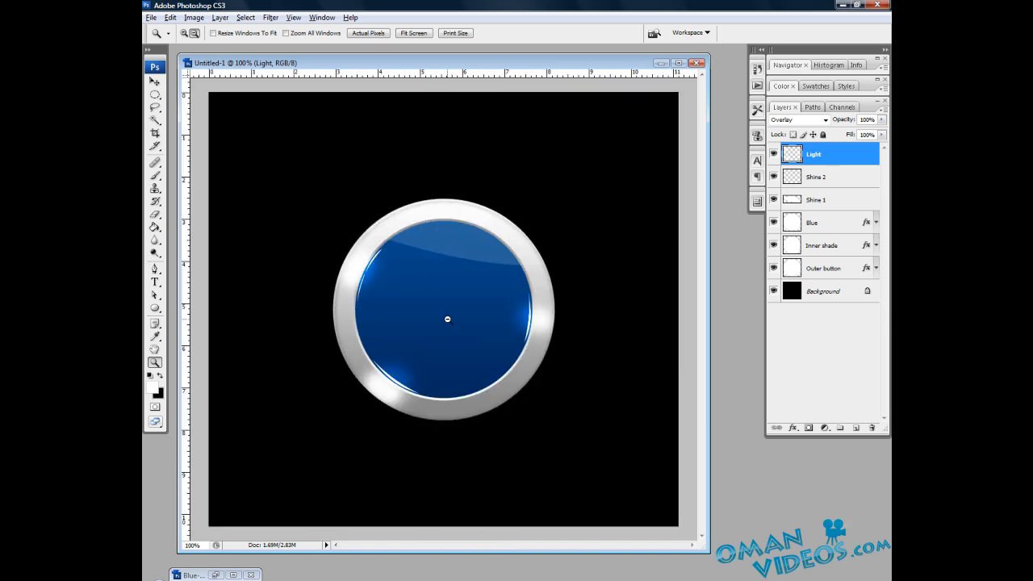
key("v")
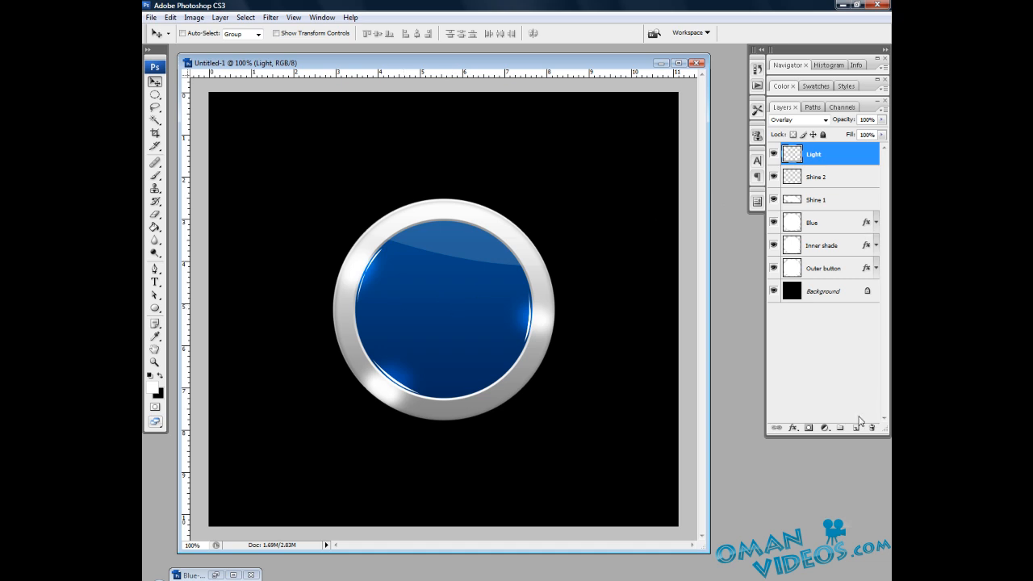
Add the white text "WEB" in capitals on the blue face, using the Moonbeam Regular font at 80 pt.
key("t")
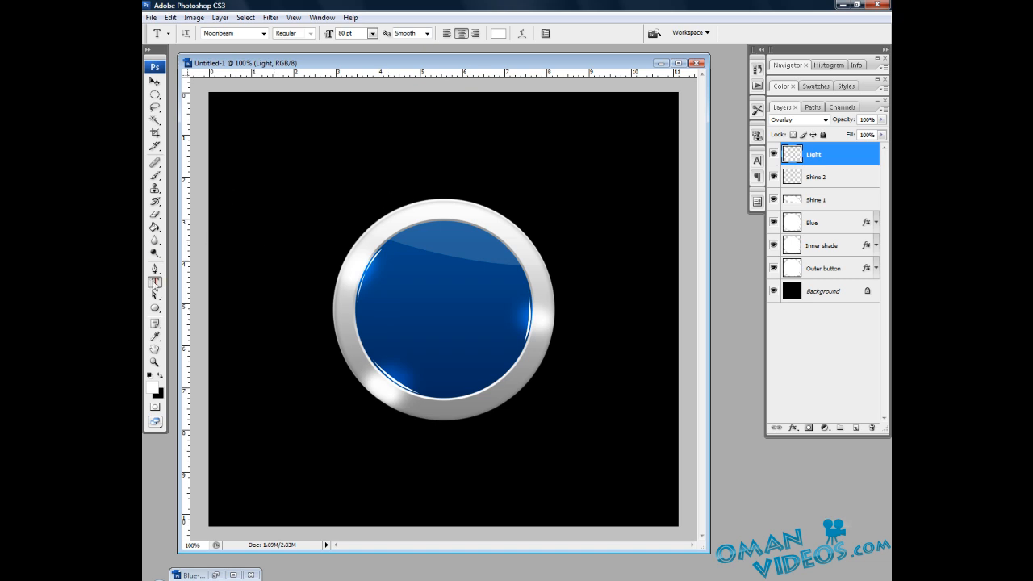
left_click(238, 33)
left_click(342, 33)
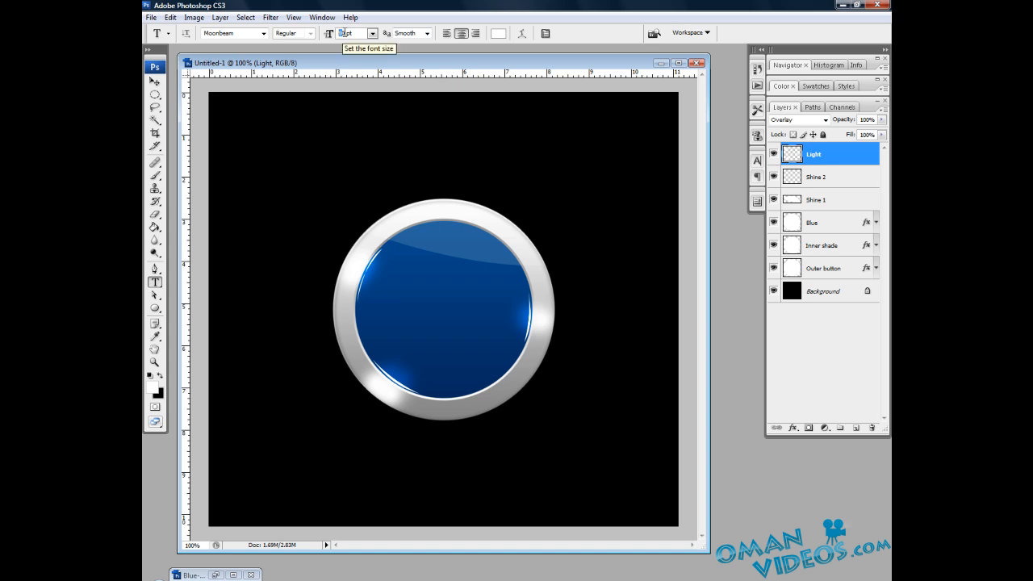
left_click(436, 310)
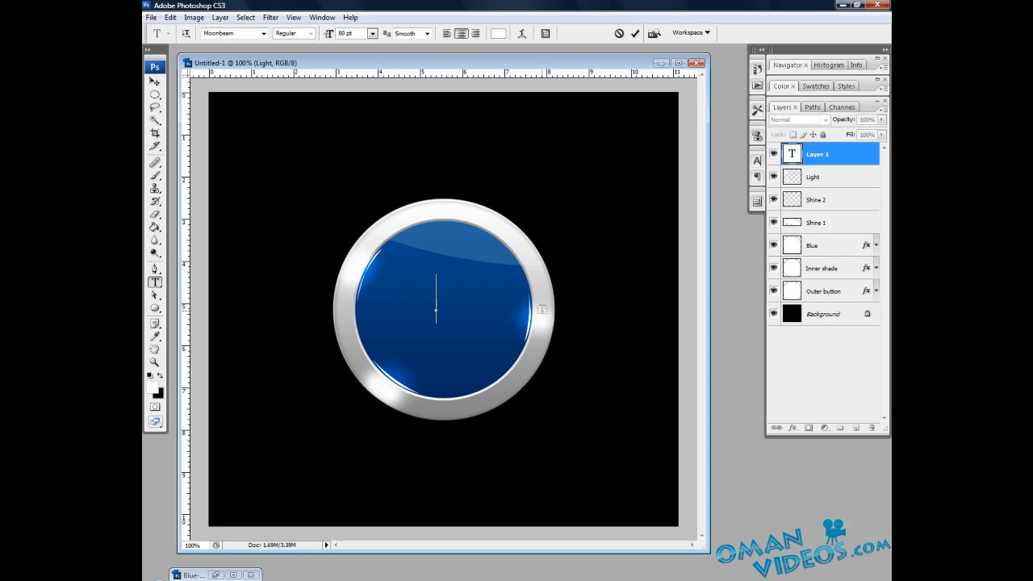
type("Web")
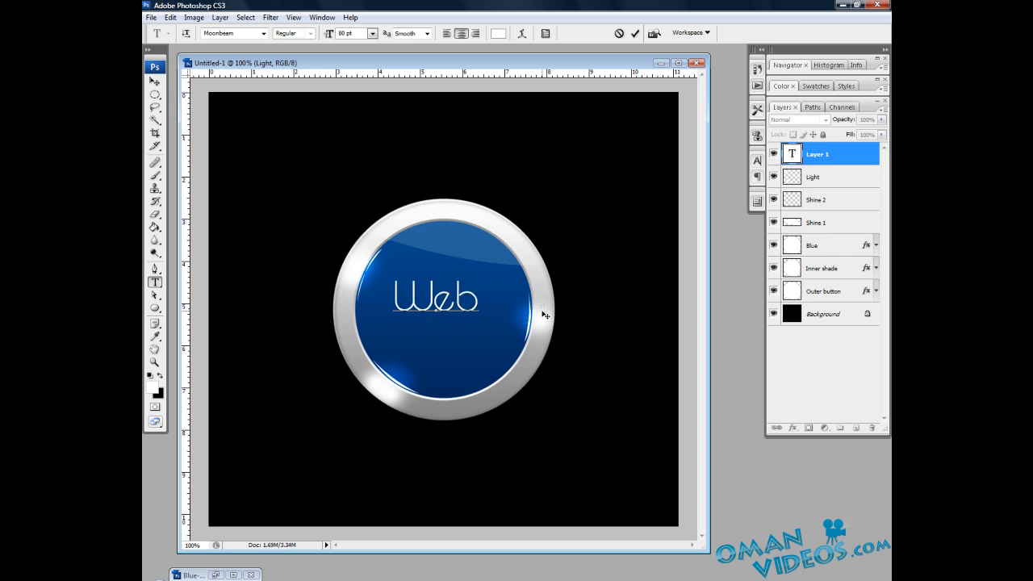
key("BackSpace")
key("BackSpace")
type("EB")
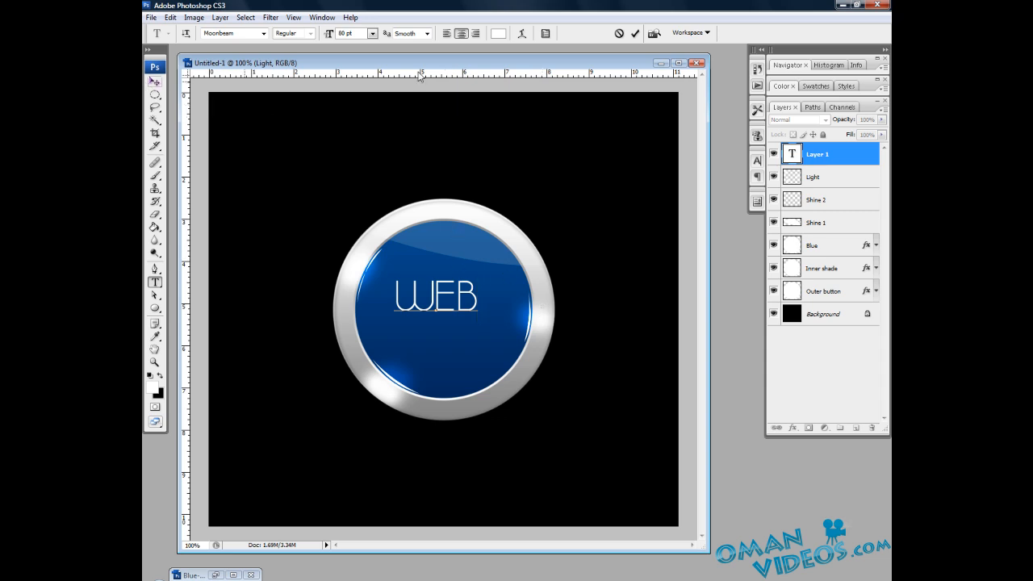
Centre the WEB text on the button by aligning it to a selection of the Outer button layer, and deselect.
left_click(154, 82)
left_click_drag(451, 303, 458, 316)
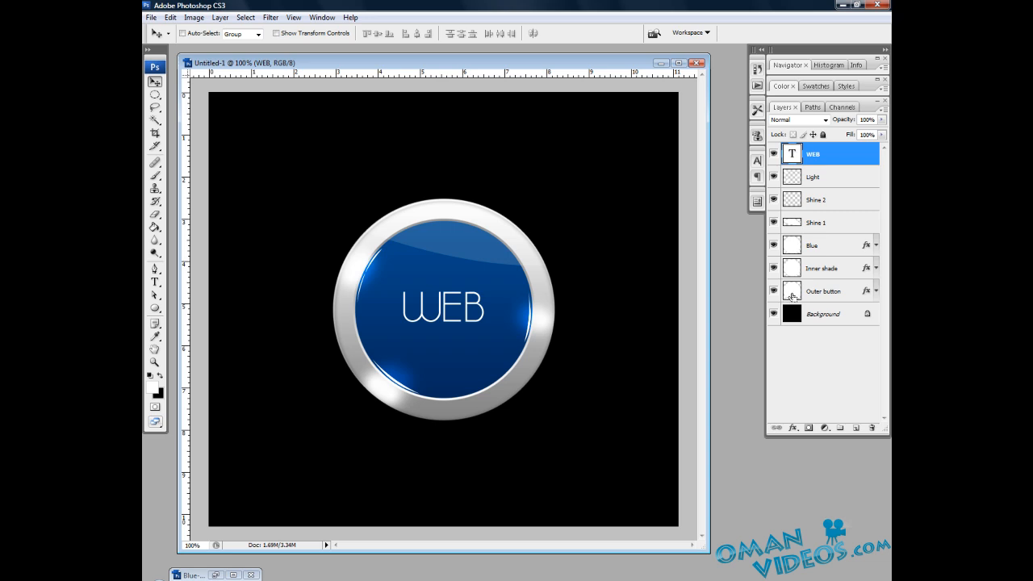
left_click(794, 297, "ctrl")
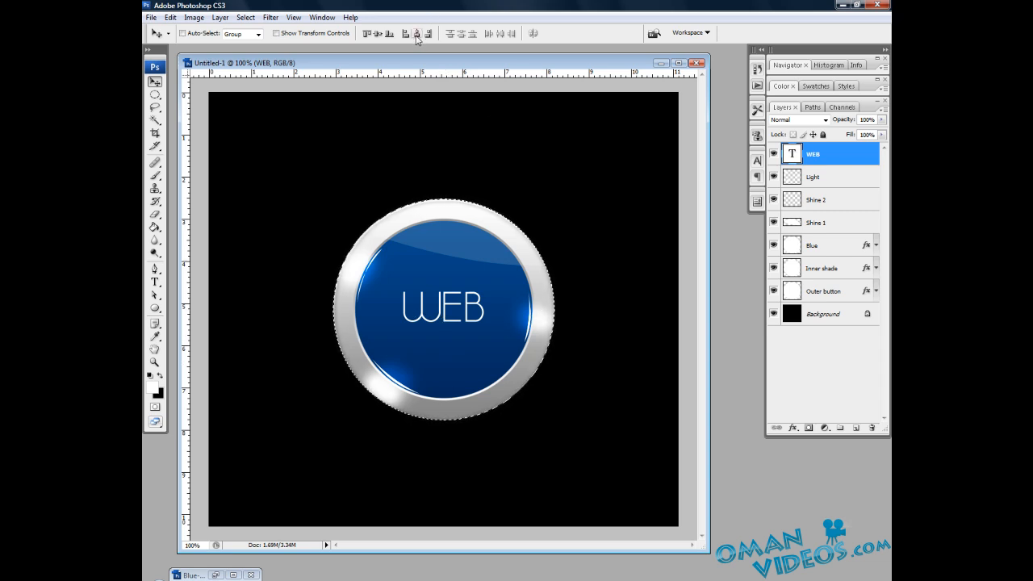
left_click(376, 35)
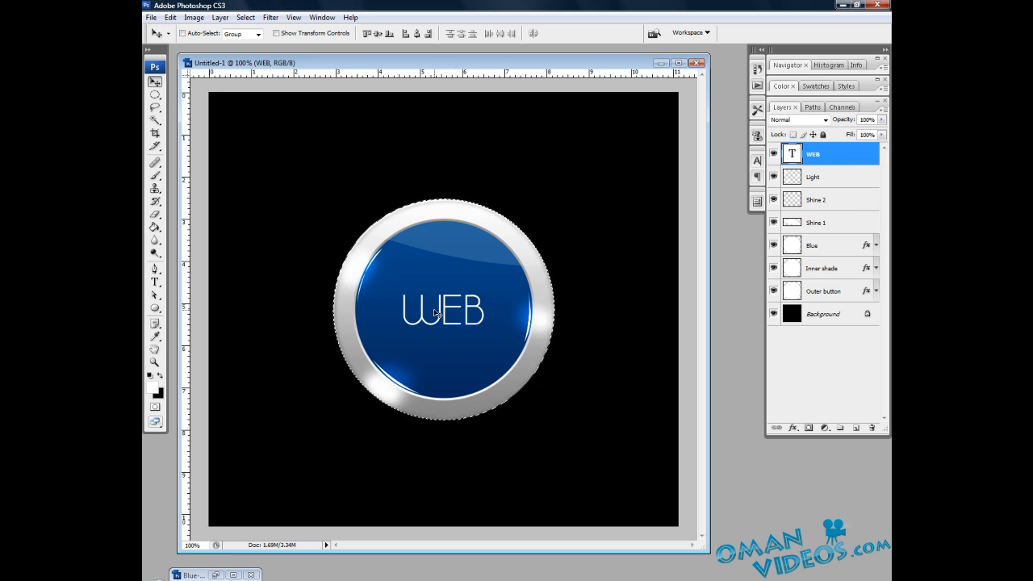
key("ctrl+d")
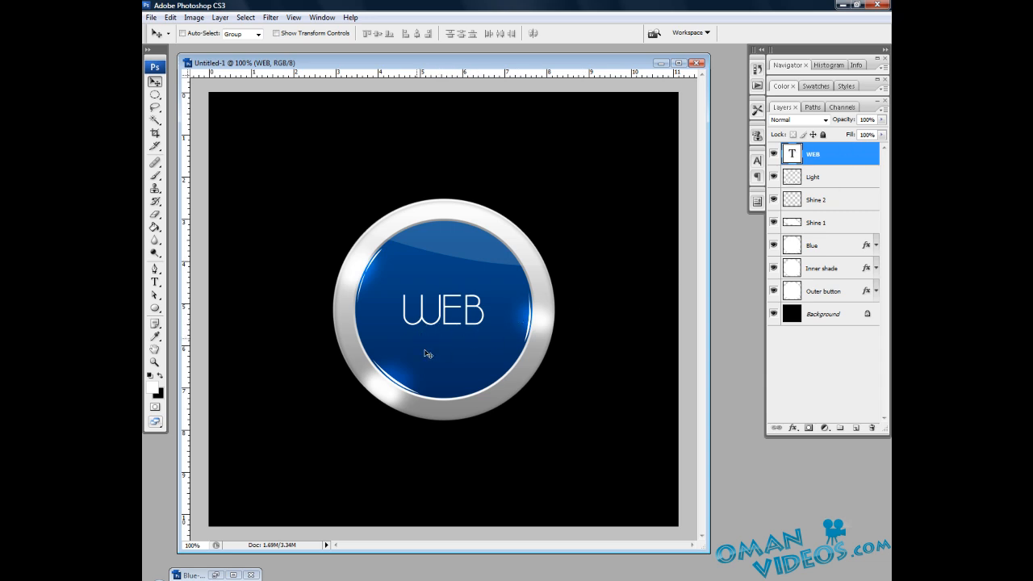
Add an Outer Glow in white (ffffff) with 50% opacity to the WEB text layer.
double_click(852, 159)
left_click_drag(526, 186, 589, 216)
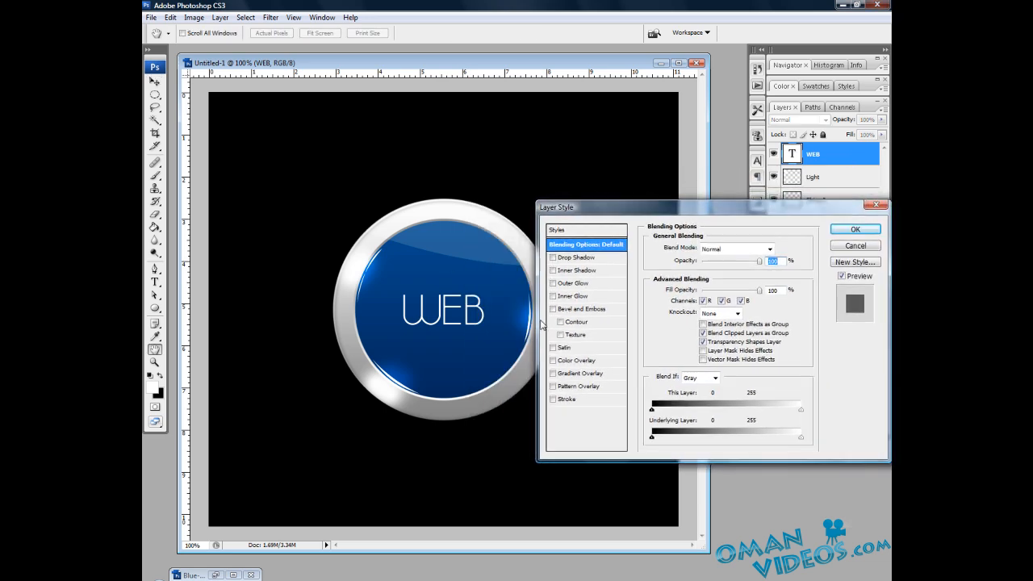
left_click(554, 284)
left_click(577, 284)
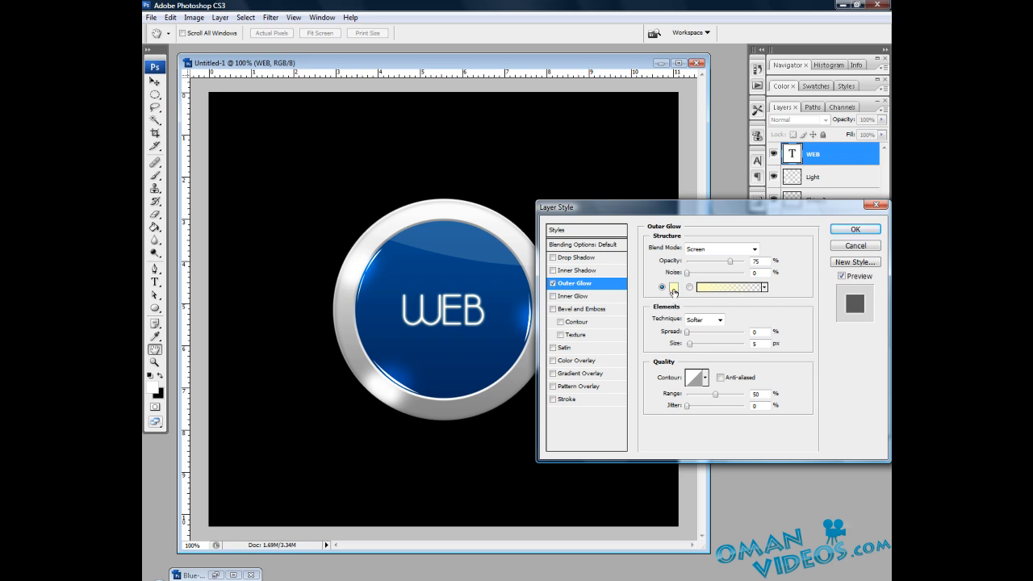
left_click(673, 288)
left_click(655, 150)
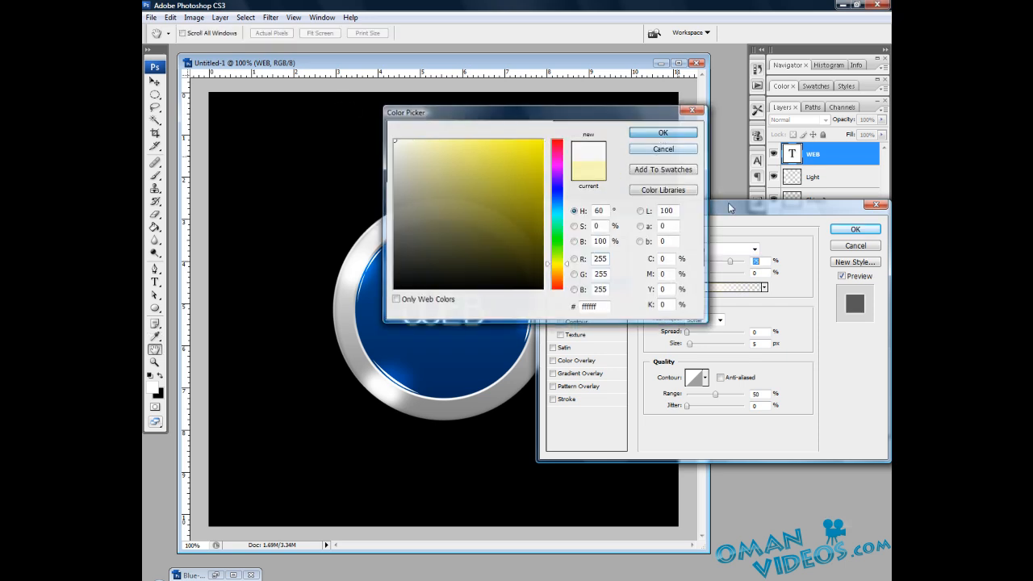
left_click(730, 261)
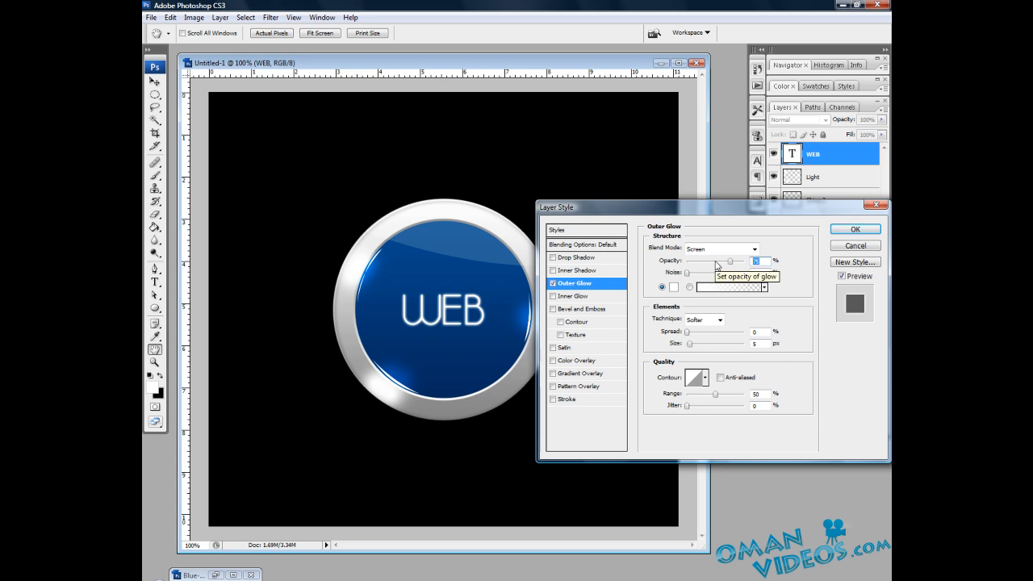
type("50")
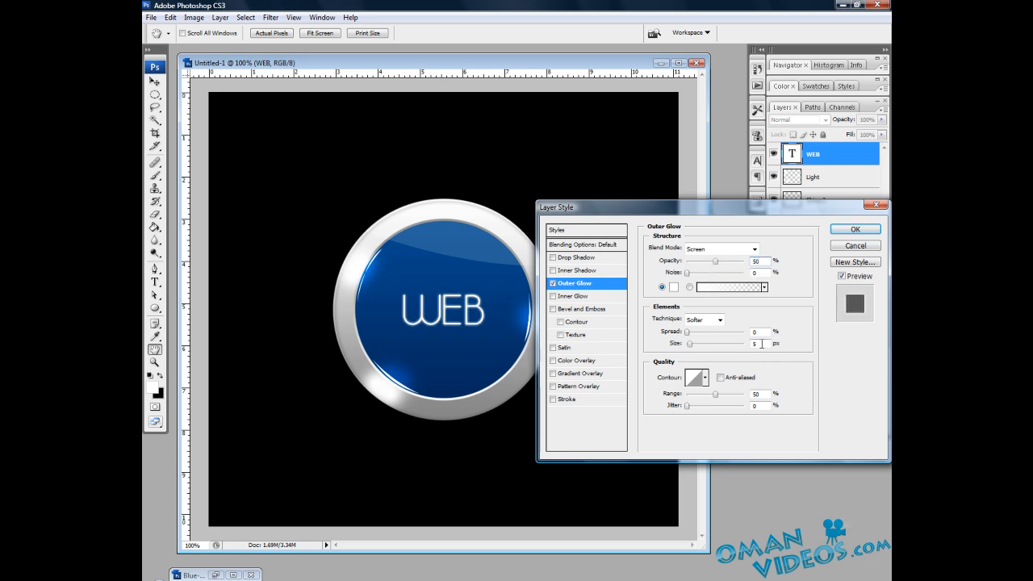
Set the WEB text's outer glow to Overlay blend mode, 10 px size and 30% opacity, and apply the style.
left_click(753, 249)
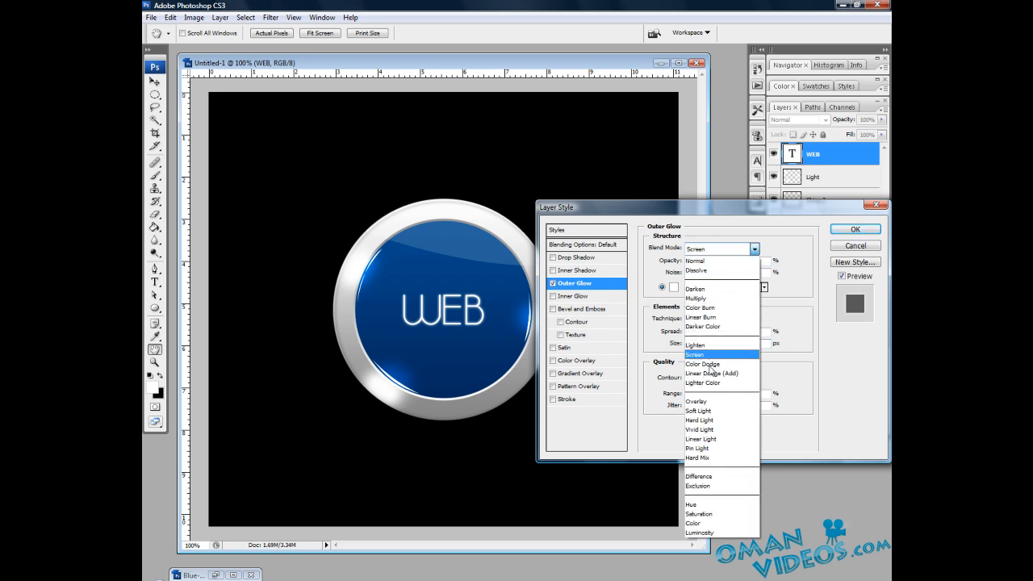
left_click(717, 401)
double_click(760, 344)
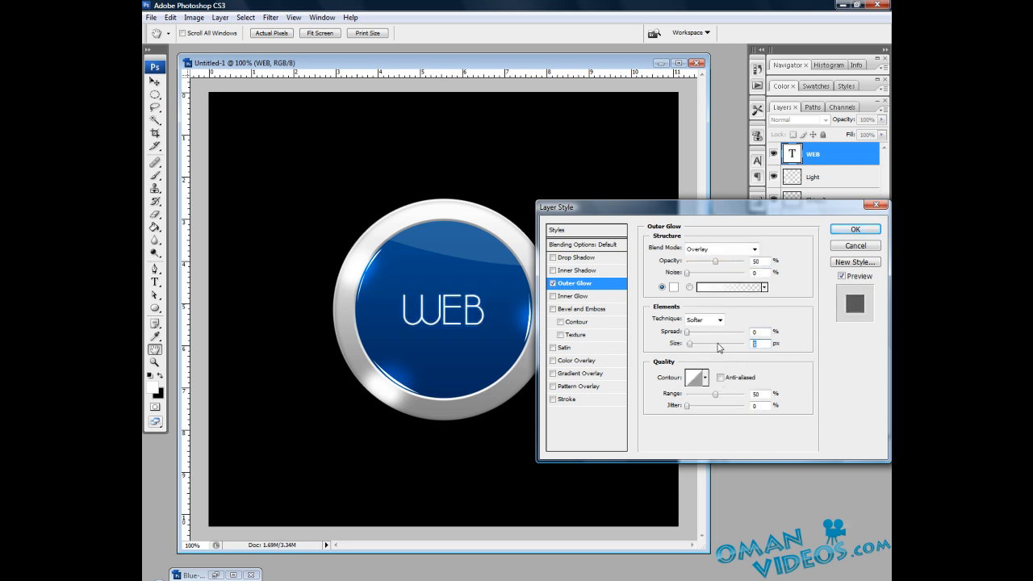
type("10")
type("30")
left_click_drag(644, 208, 576, 196)
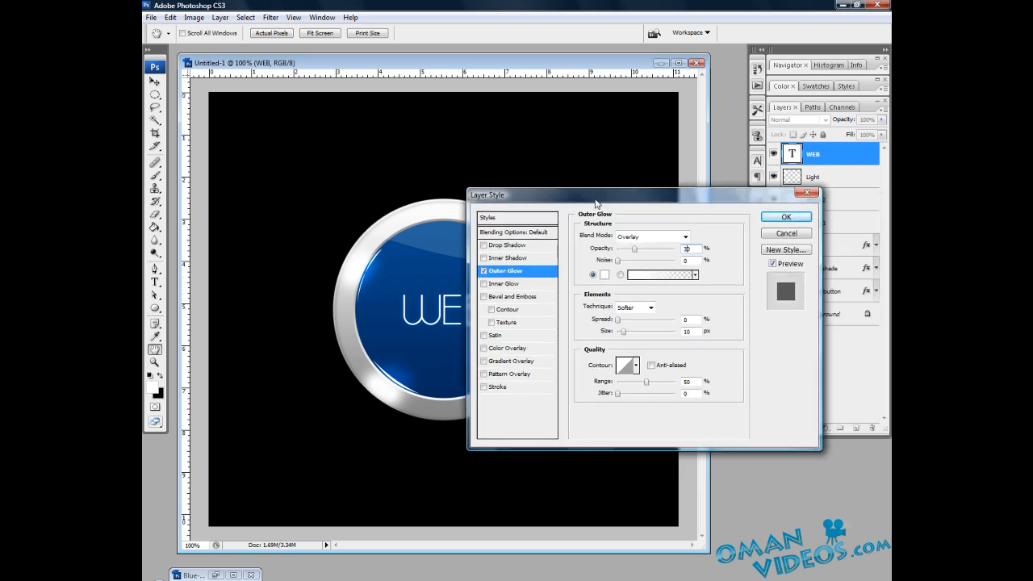
left_click(787, 217)
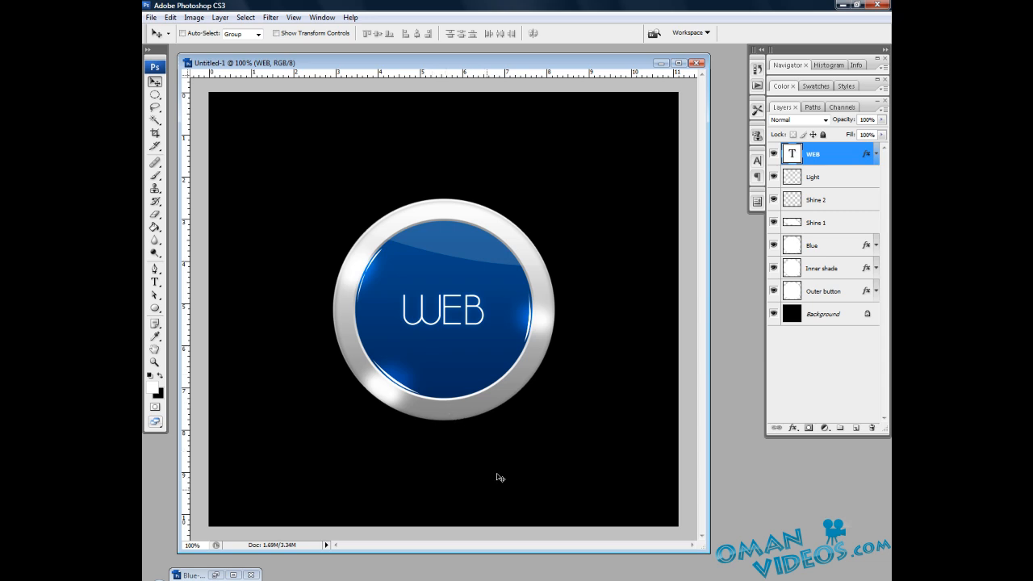
Duplicate the WEB text layer as "WEB reflection" and clear the layer style from the duplicate.
right_click(847, 160)
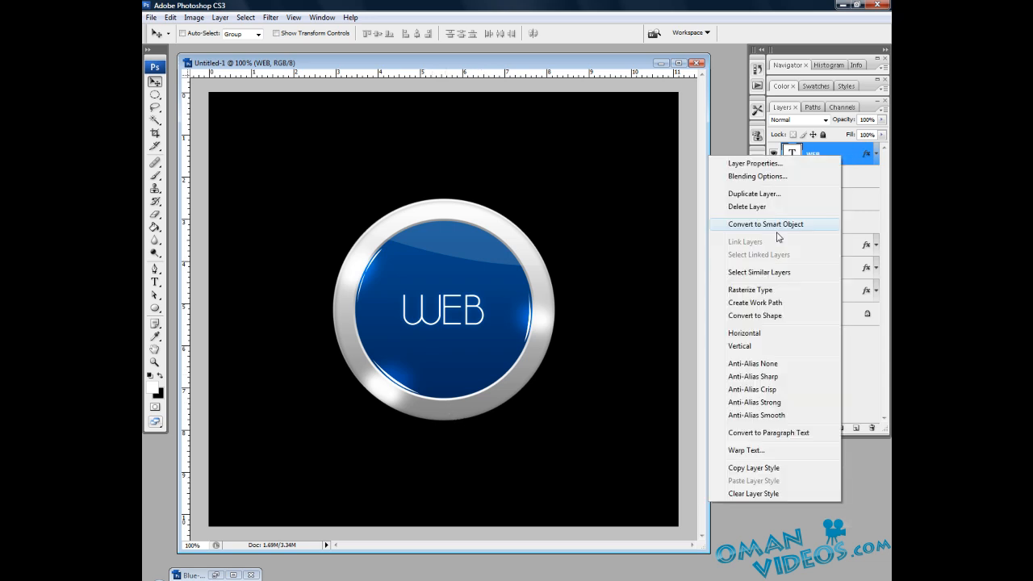
left_click(730, 196)
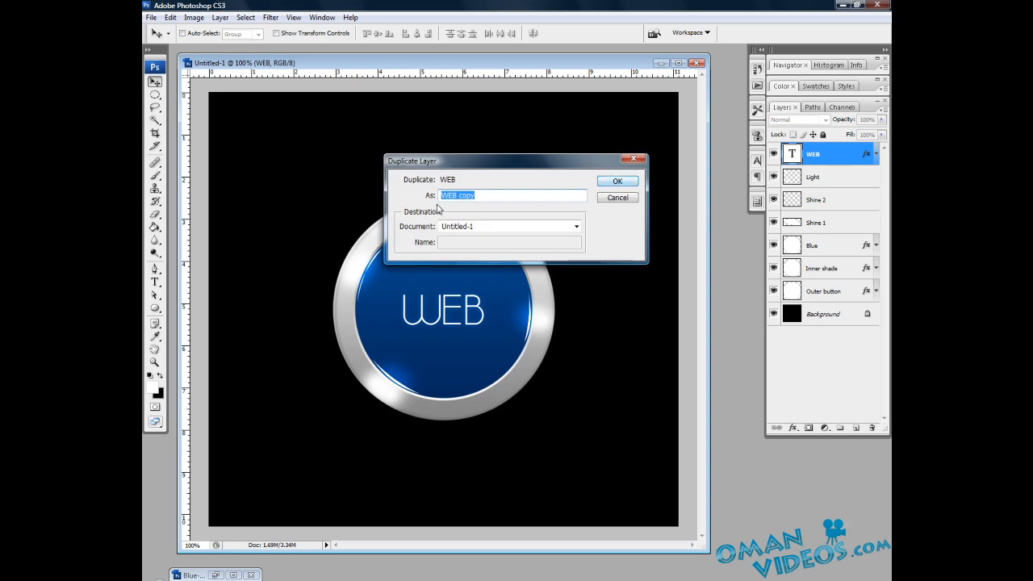
key("End")
key("BackSpace")
key("BackSpace")
type("refle")
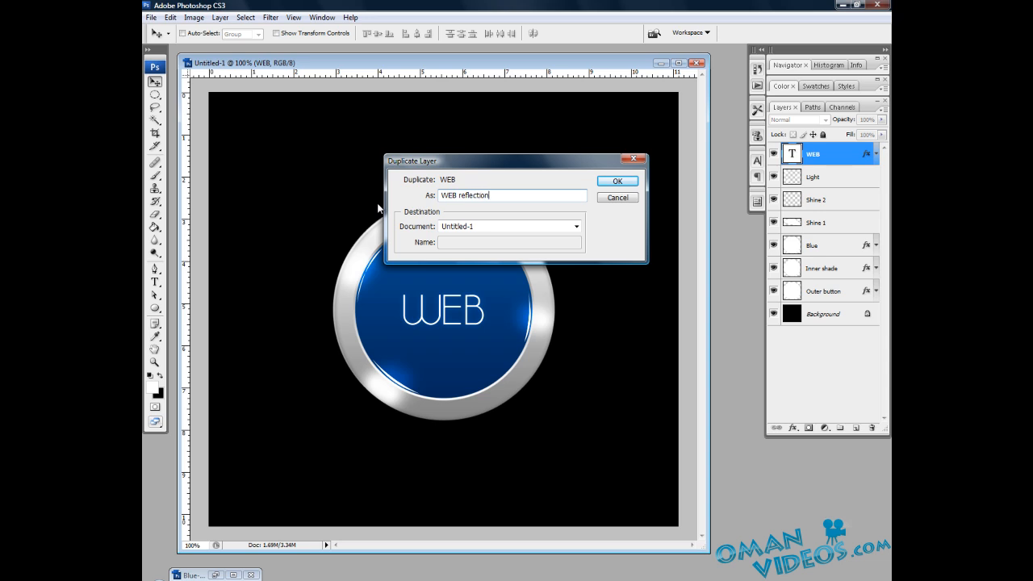
key("Return")
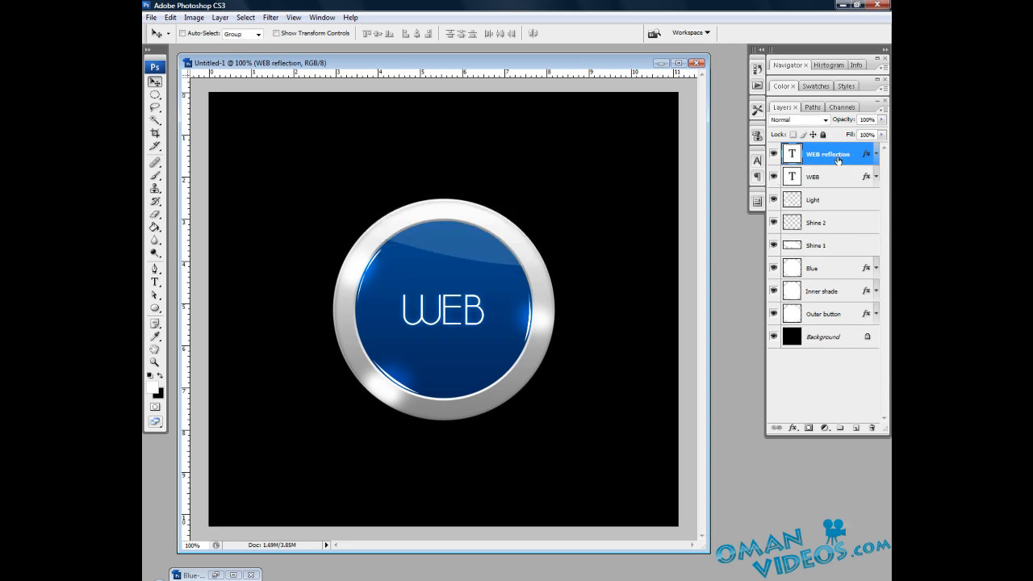
right_click(836, 161)
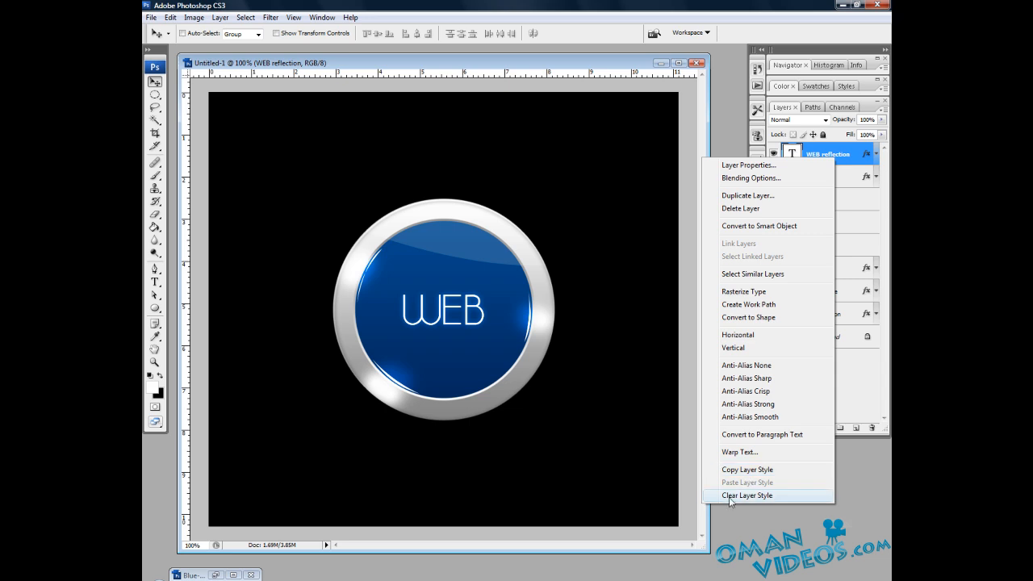
left_click(782, 497)
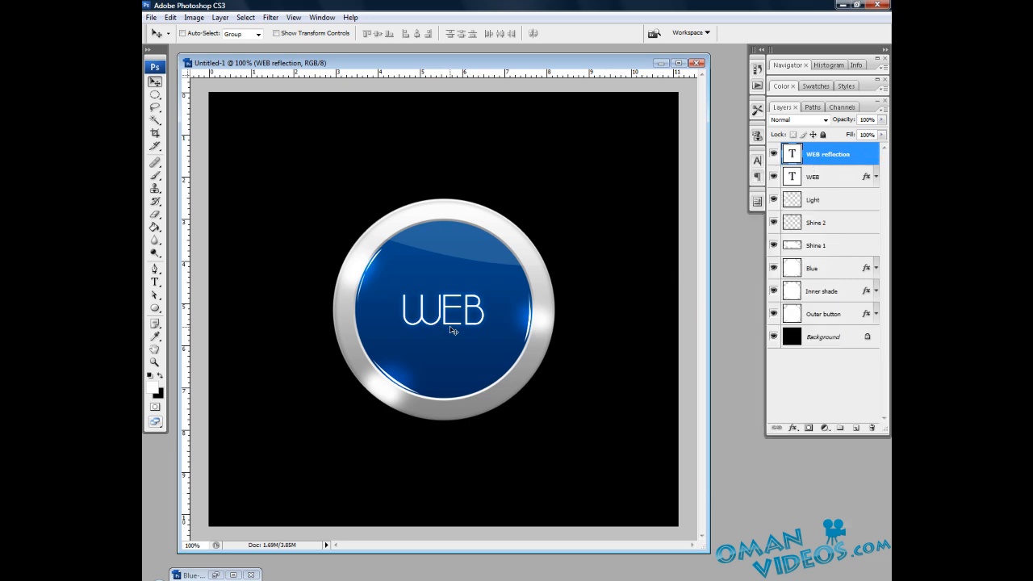
Flip the WEB reflection text layer vertically and apply the transformation.
key("ctrl+t")
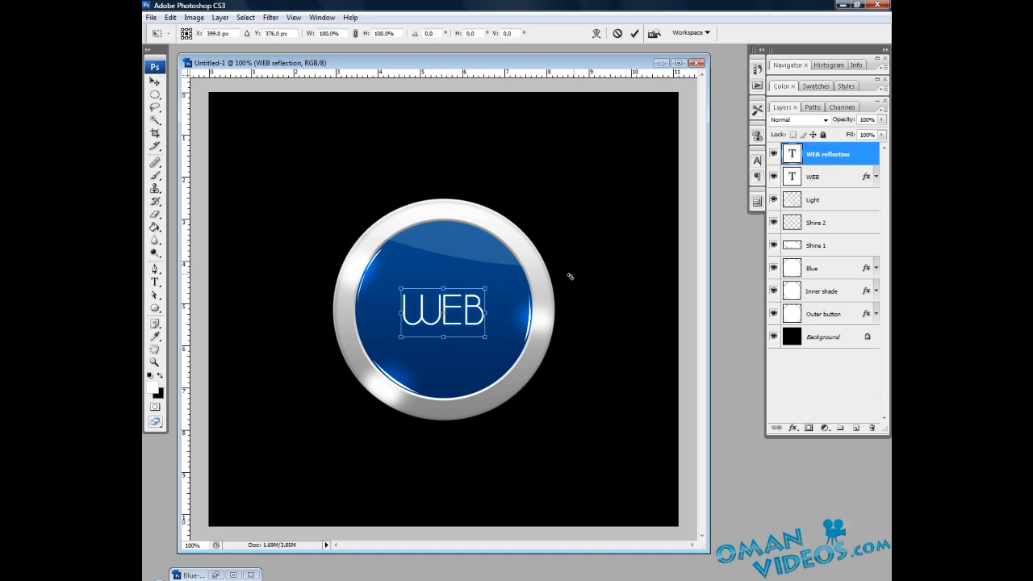
right_click(458, 316)
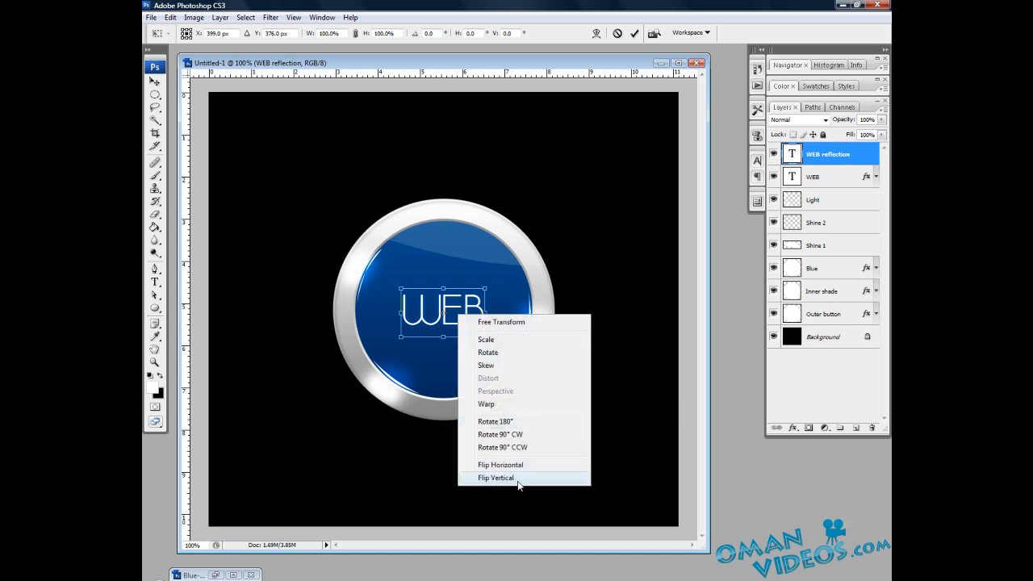
left_click(496, 478)
key("Return")
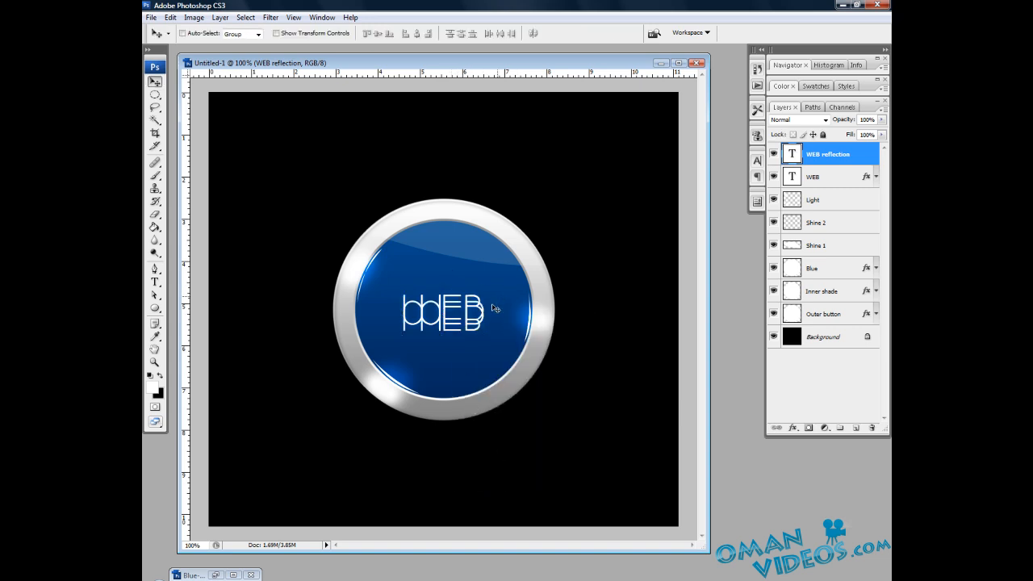
Move the flipped WEB reflection text straight down until it sits just beneath the original WEB text.
key("Down")
key("Down")
key("Down")
key("Down")
key("Down")
key("Down")
key("Down")
key("Down")
key("Down")
key("Down")
key("Down")
key("Down")
key("Down")
key("Down")
key("Down")
key("Down")
key("Down")
key("Down")
key("Down")
key("Down")
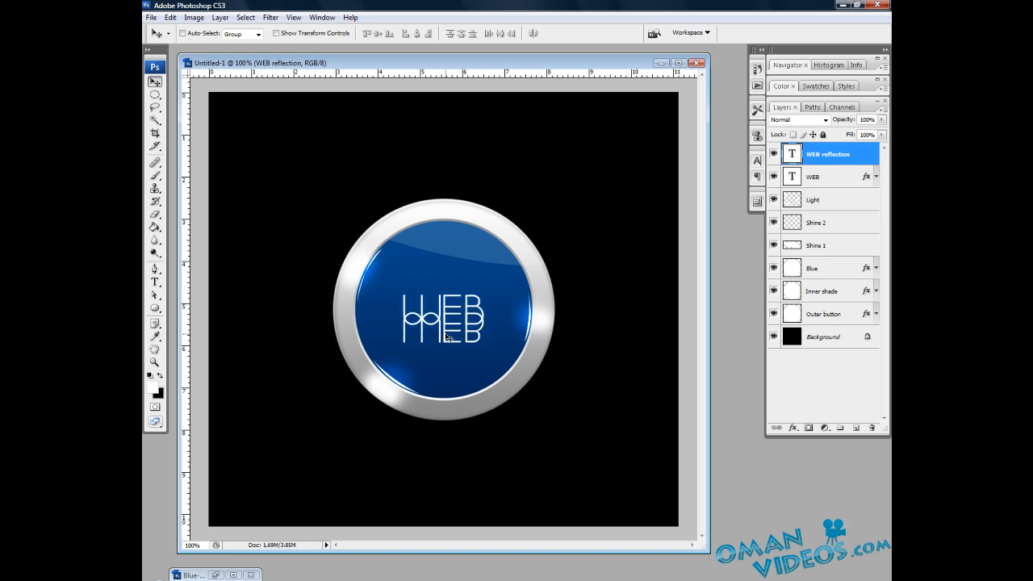
key("Down")
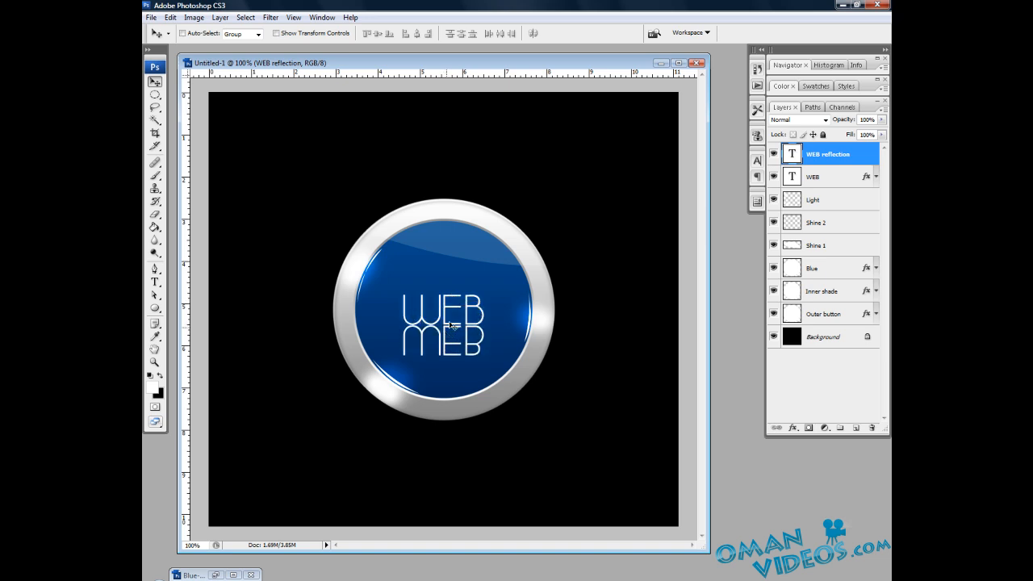
key("Down")
key("ctrl+space")
left_click(449, 323, "ctrl")
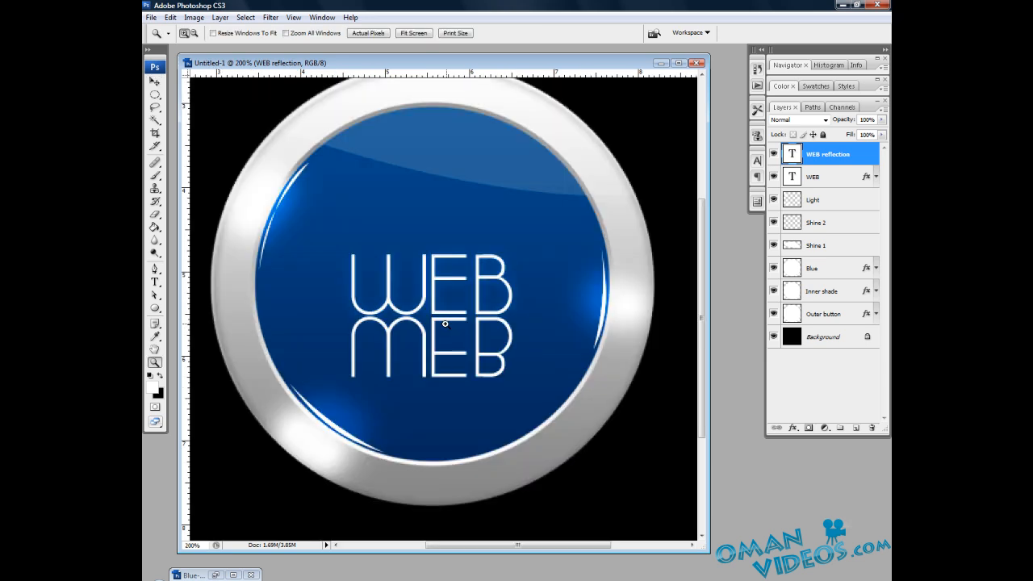
key("space")
mouse_move(454, 262)
left_mouse_down()
mouse_move(466, 269)
mouse_move(457, 265)
left_mouse_up()
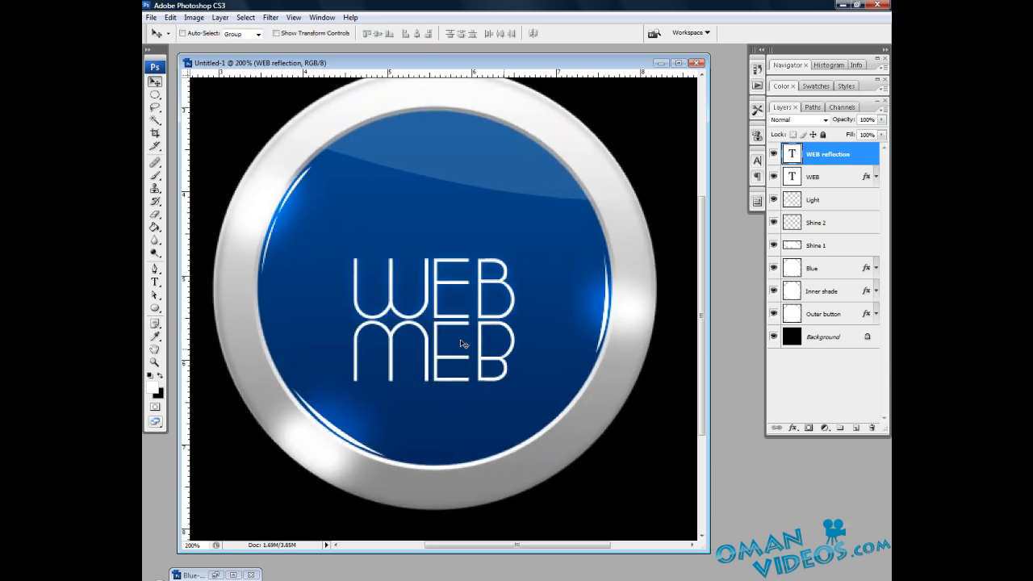
Add a layer mask to WEB reflection and fill it with a vertical linear white-to-black gradient that fades out the lower part of the letters.
left_click(808, 429)
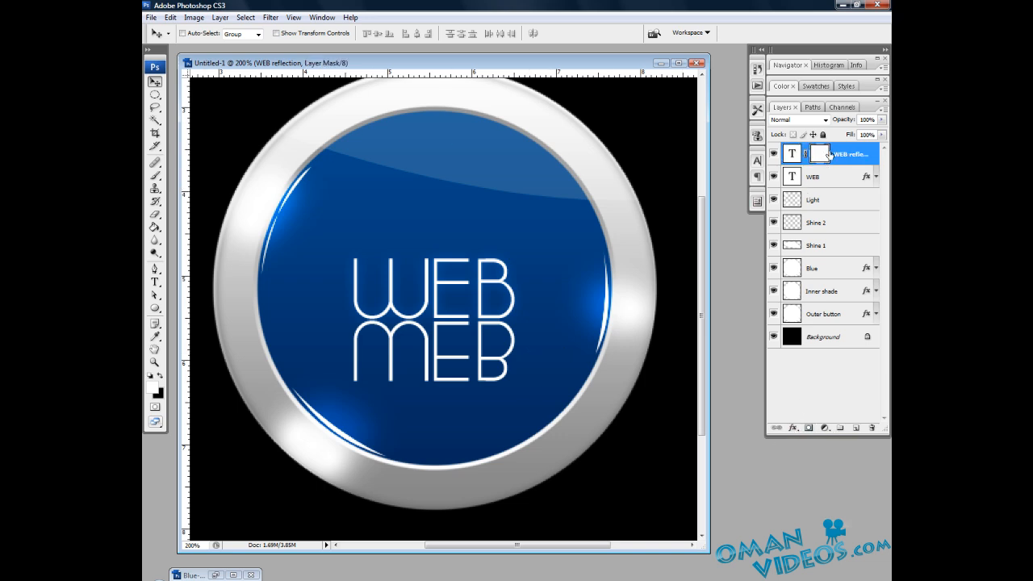
left_click(155, 229)
left_click_drag(155, 230, 204, 228)
left_click(226, 33)
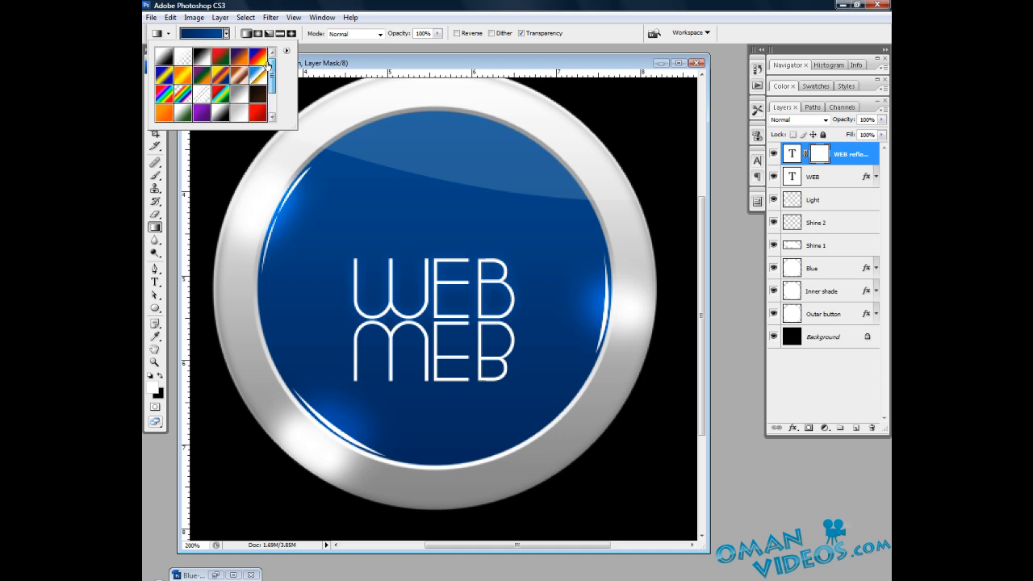
left_click(165, 58)
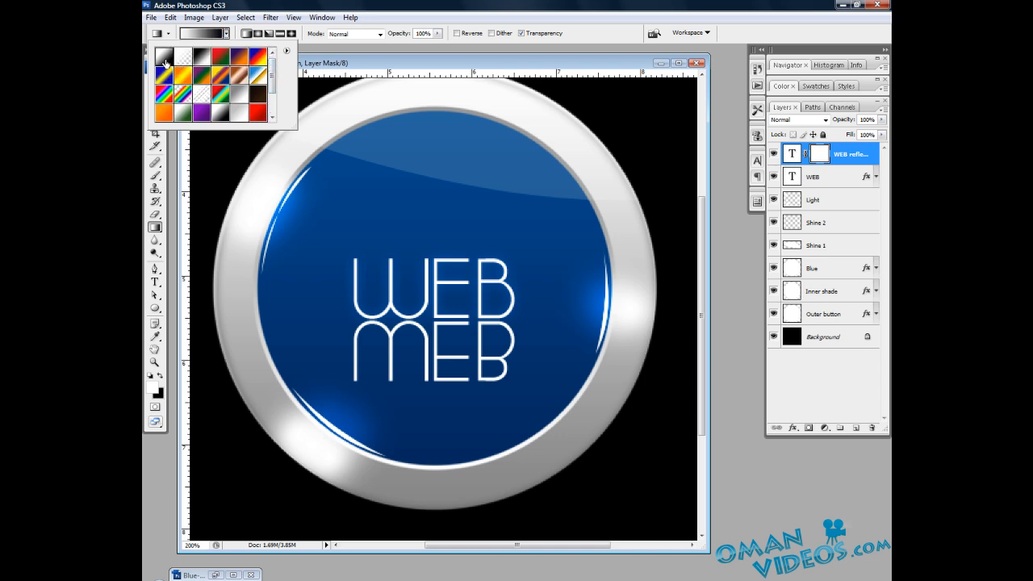
left_click(442, 5)
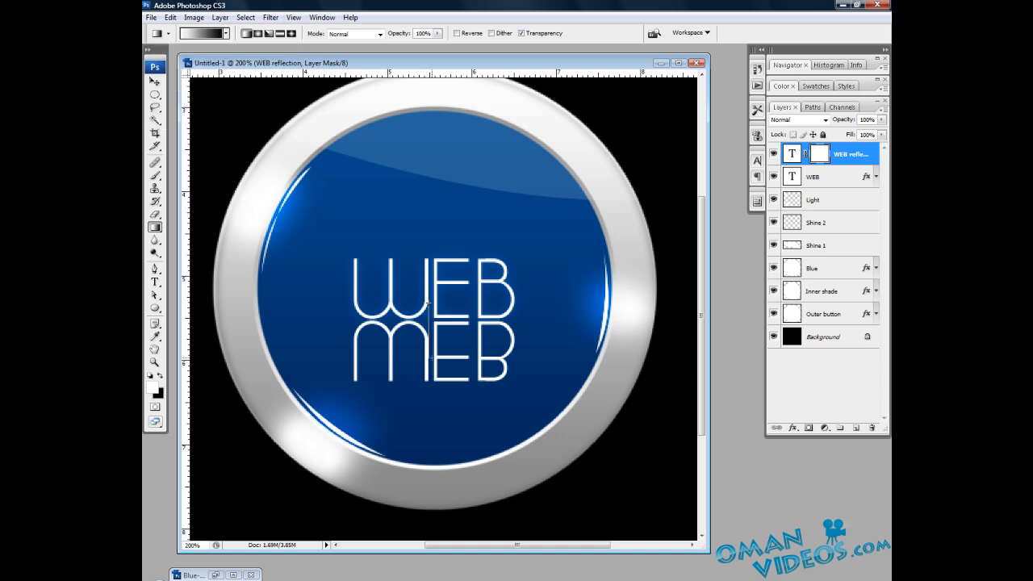
left_click_drag(431, 357, 432, 357)
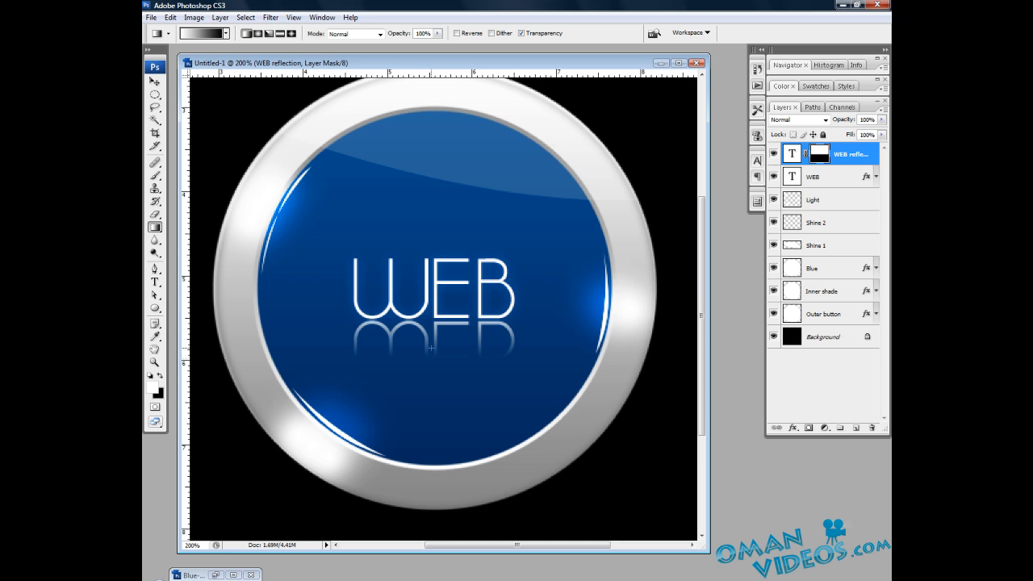
Set the opacity of the WEB reflection layer to 15%, targeting the text rather than its mask.
key("v")
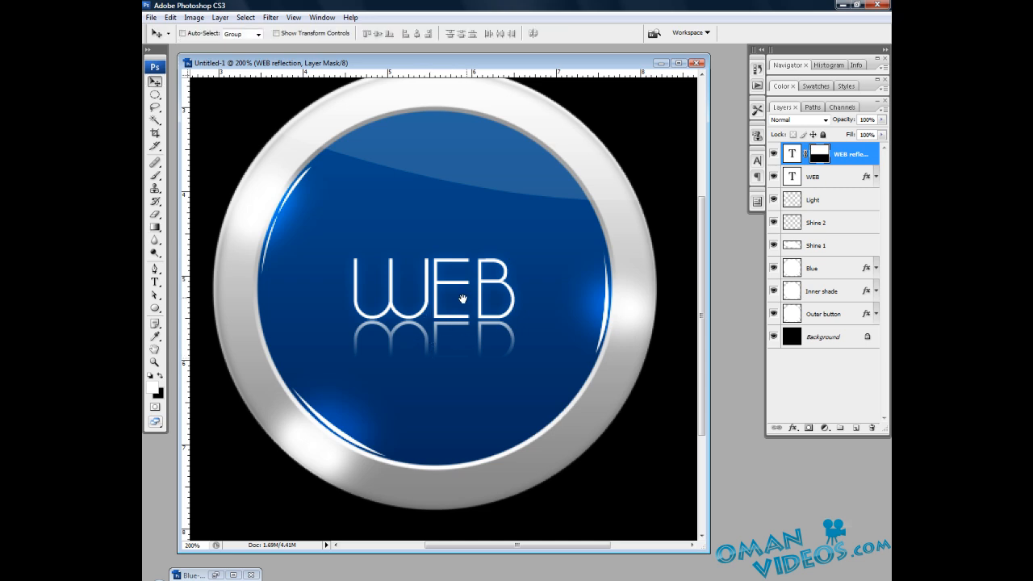
scroll(463, 300, "right", 1)
left_click(794, 154)
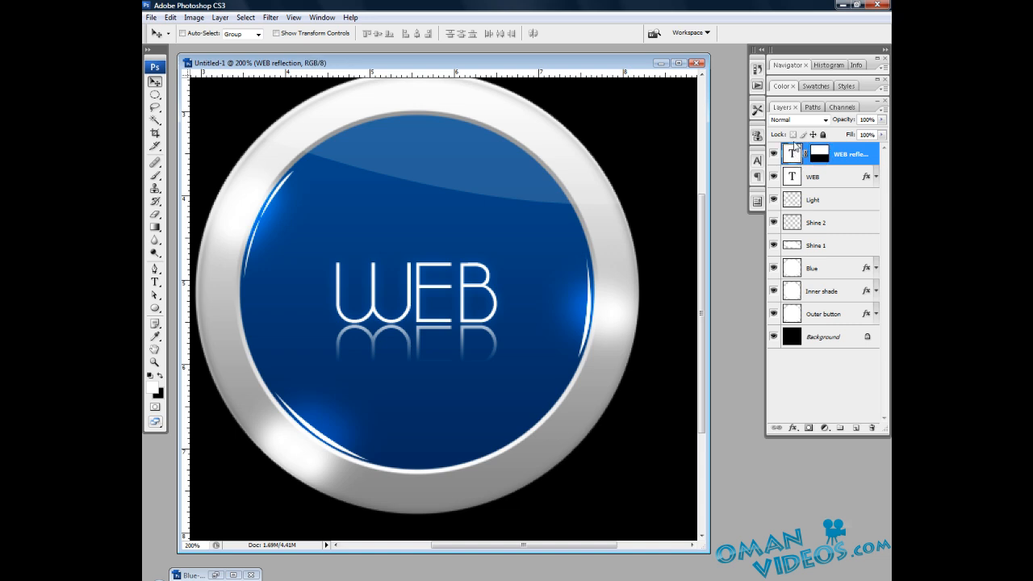
left_click(866, 120)
type("20")
key("Return")
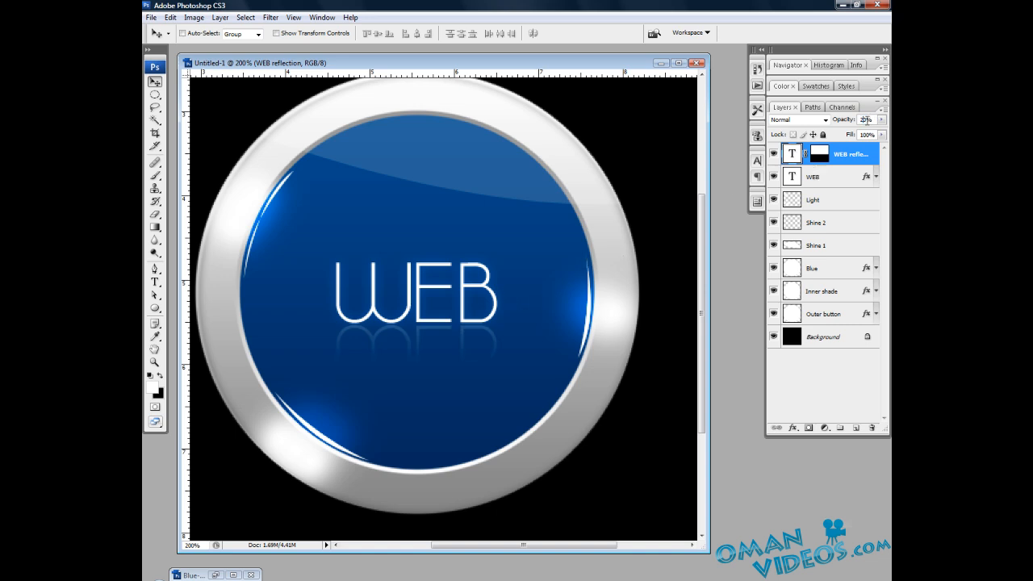
type("15")
key("Return")
Lower the opacity of the Light layer to 81%.
key("z")
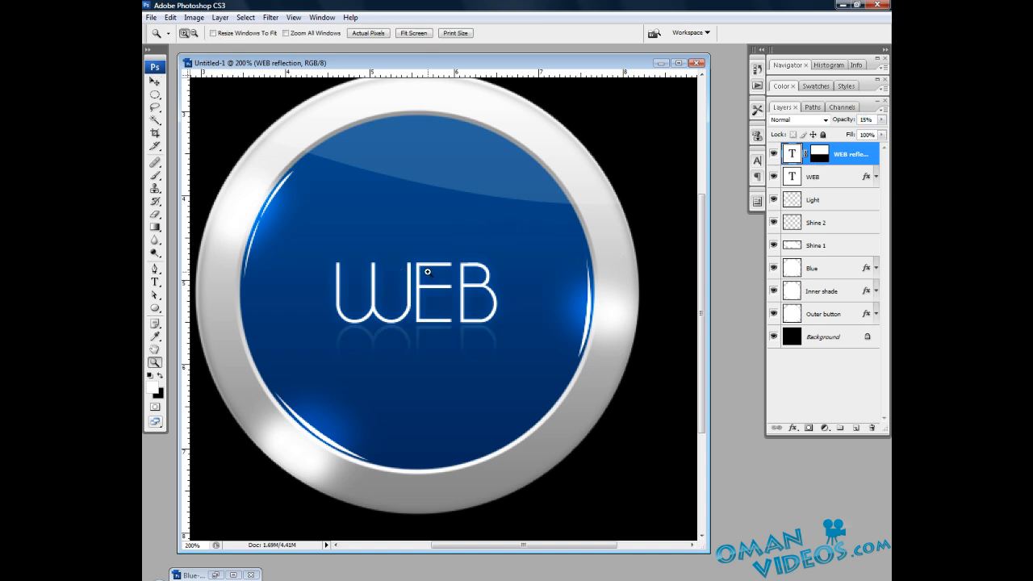
left_click(482, 293, "alt")
key("v")
left_click(599, 12)
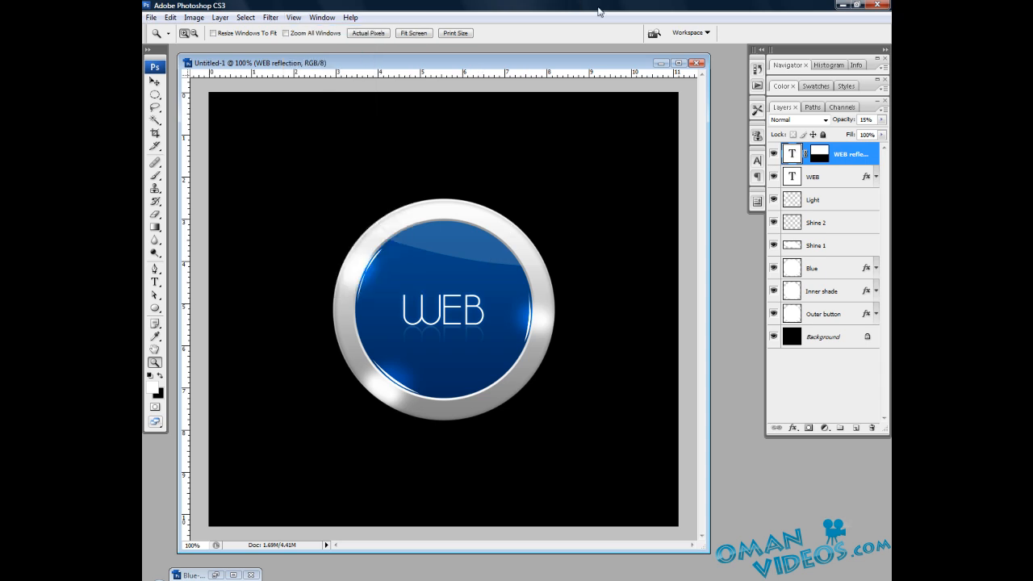
key("v")
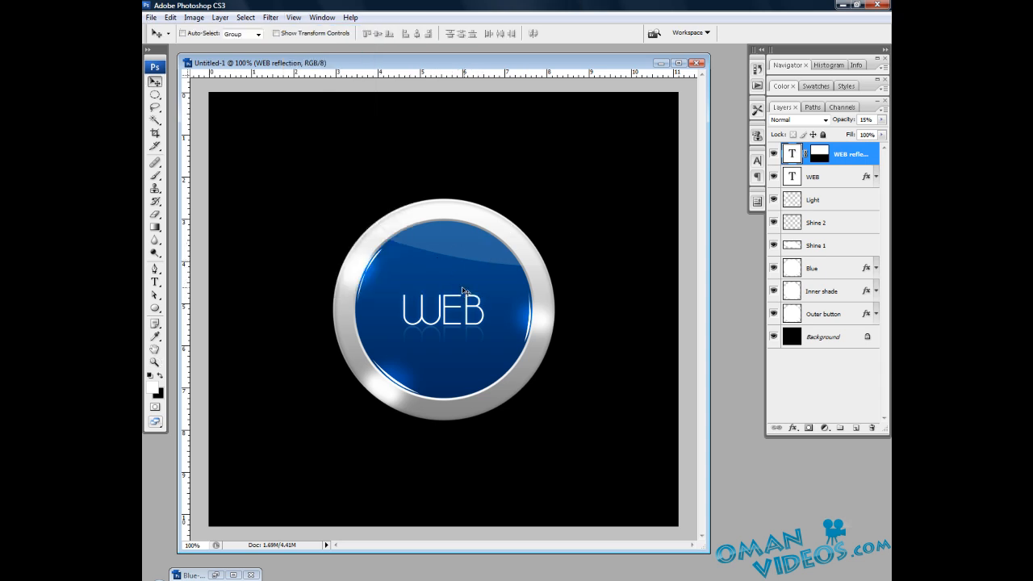
mouse_move(494, 64)
left_mouse_down()
mouse_move(460, 80)
mouse_move(479, 67)
left_mouse_up()
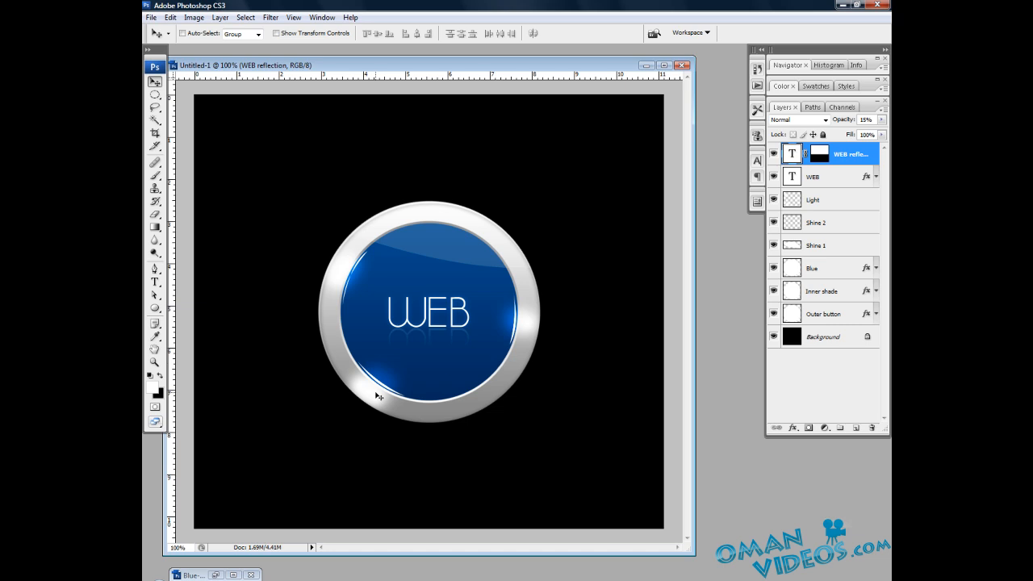
left_click(840, 202)
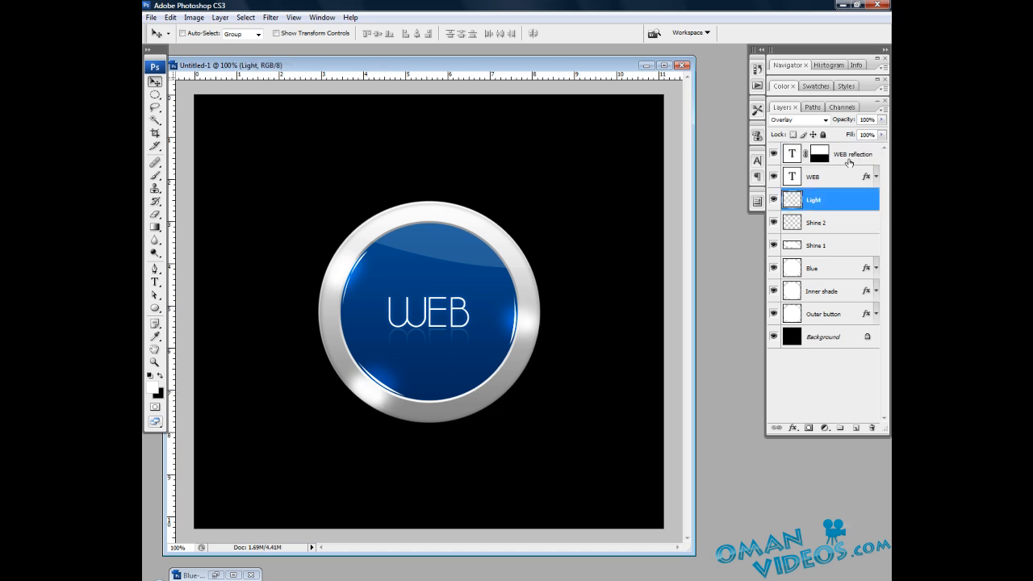
mouse_move(834, 127)
left_mouse_down()
mouse_move(847, 126)
mouse_move(818, 122)
mouse_move(838, 125)
left_mouse_up()
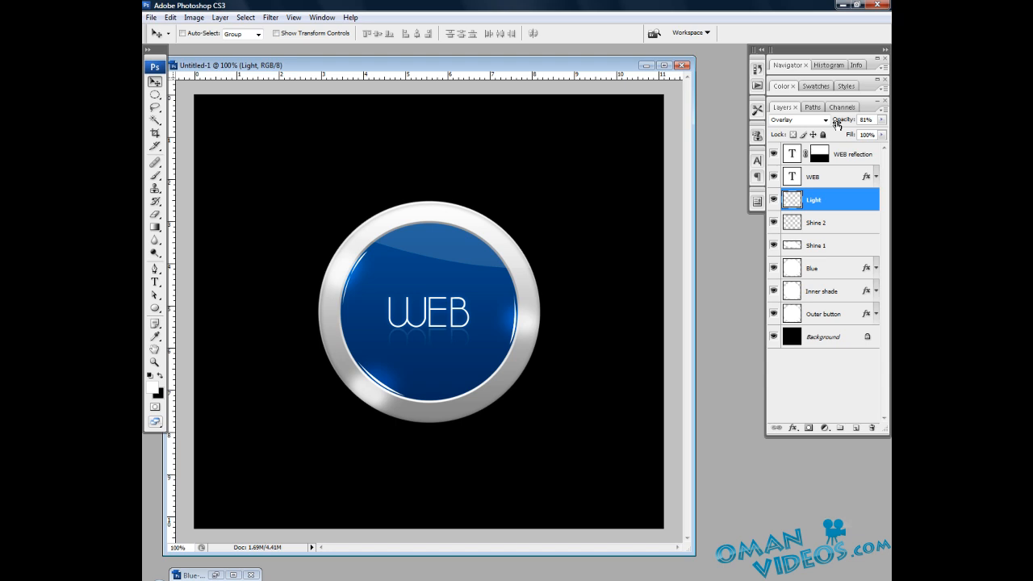